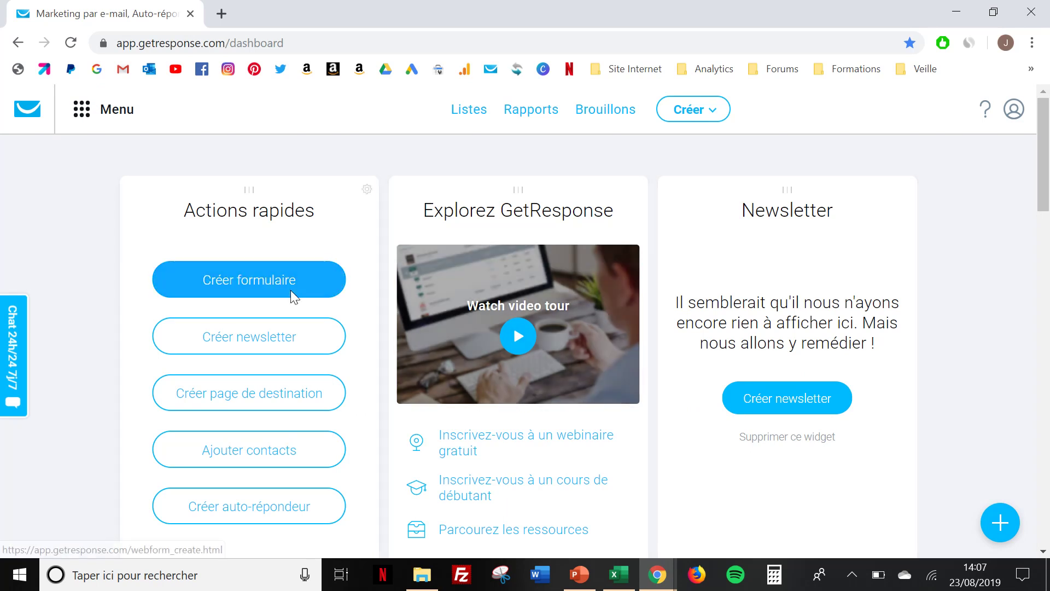
- Start creating a new form and browse the List Builder Wizard templates and available formats
click(262, 281)
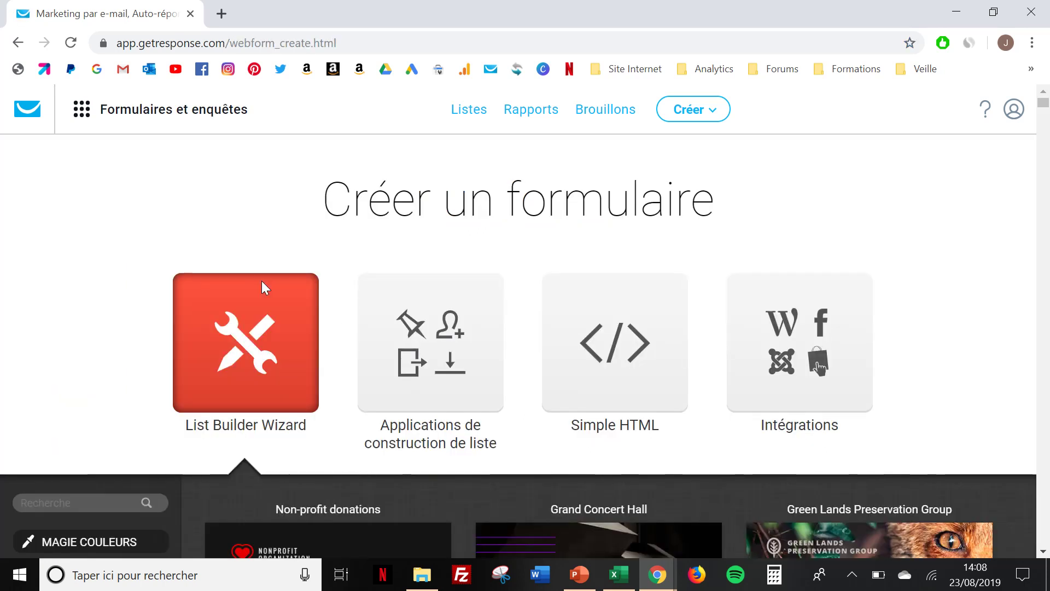
scroll(261, 281, down, 1)
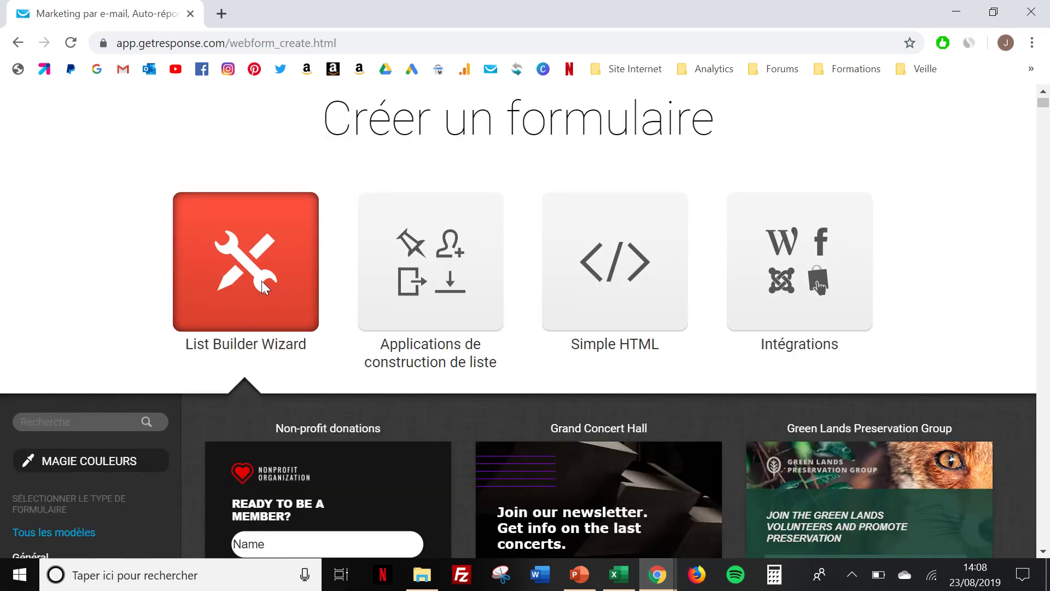
scroll(262, 280, down, 3)
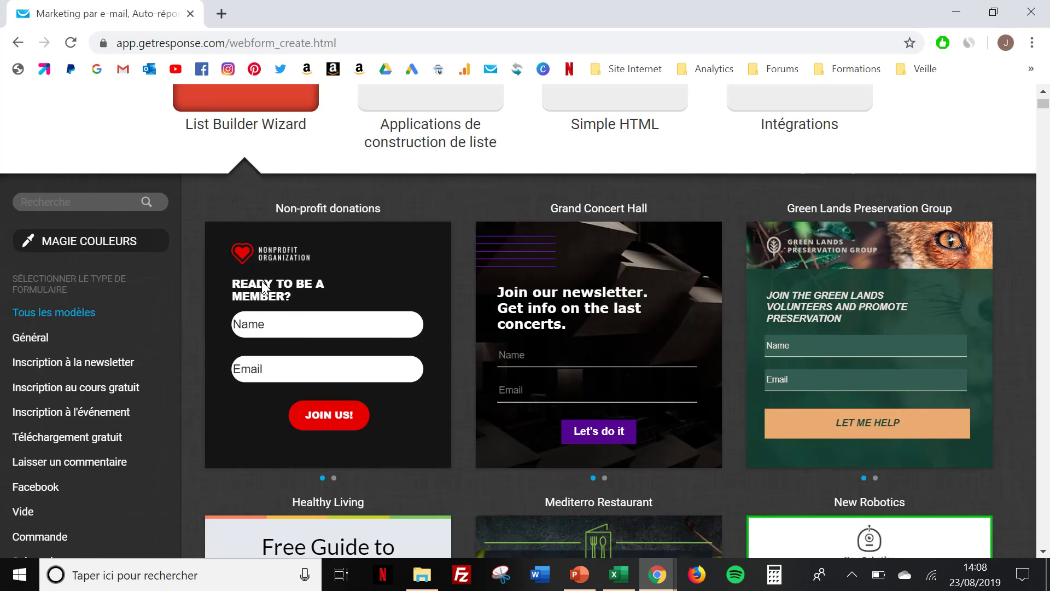
scroll(263, 286, down, 1)
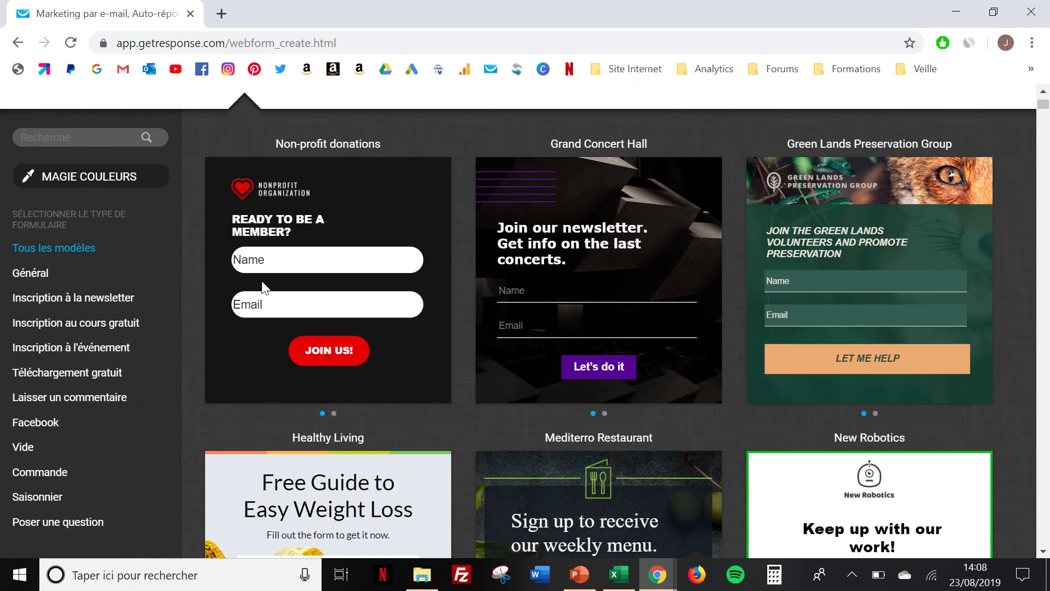
scroll(263, 286, down, 4)
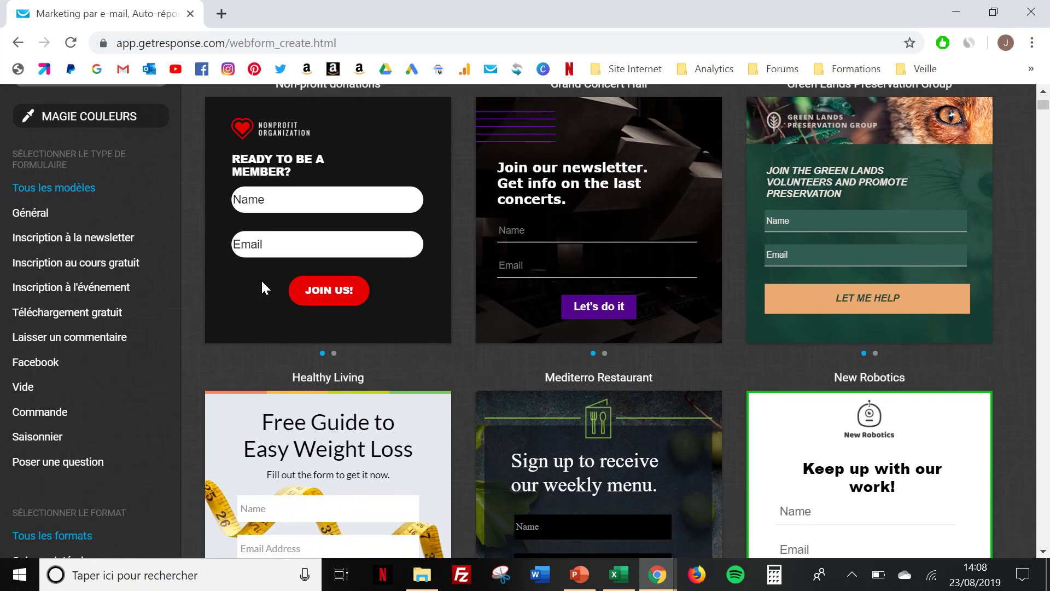
scroll(261, 280, down, 1)
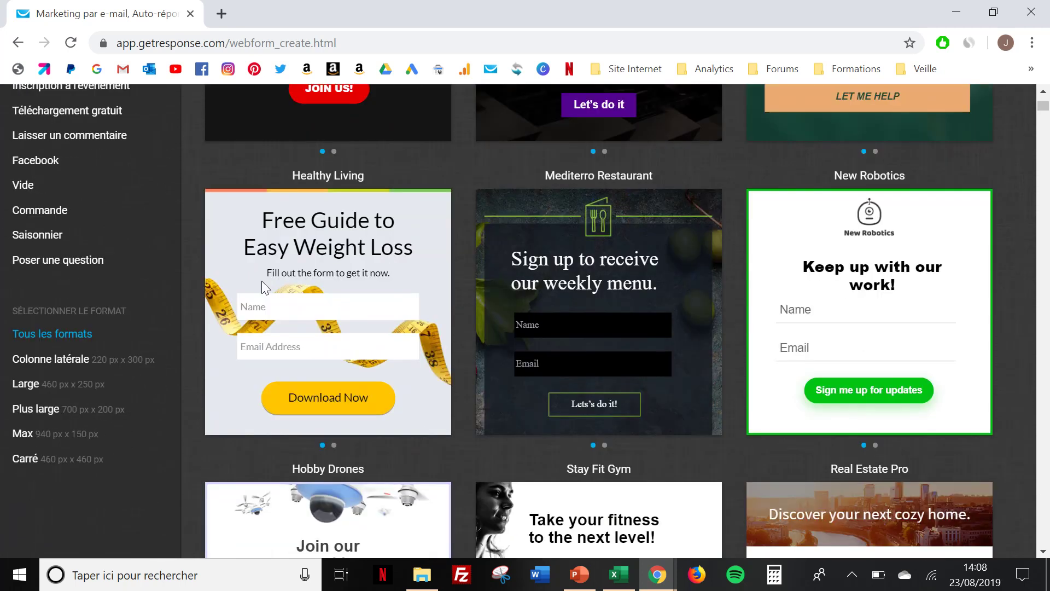
scroll(262, 281, down, 1)
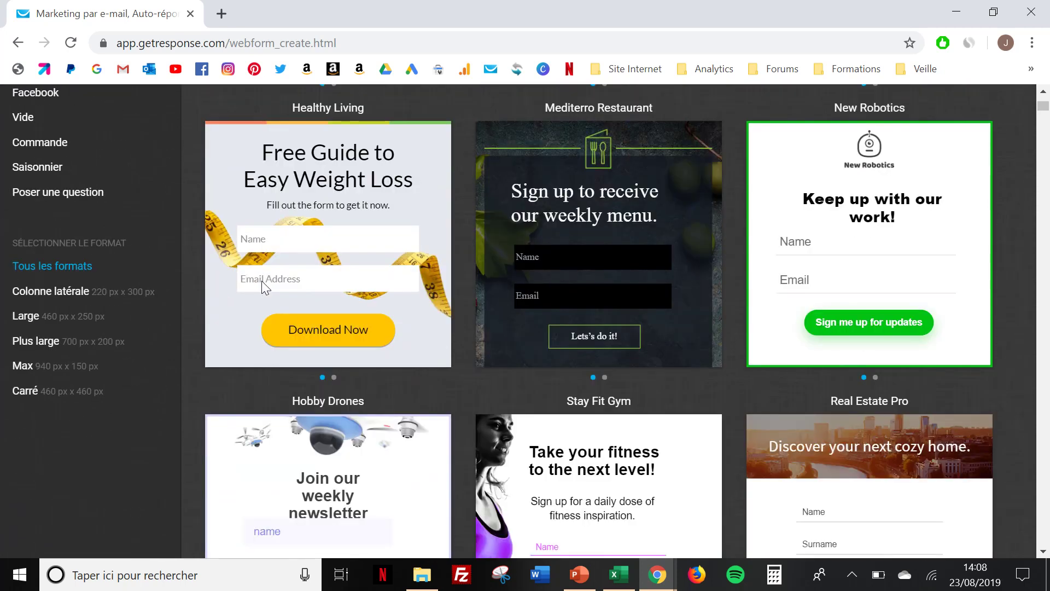
scroll(261, 280, up, 2)
scroll(262, 280, up, 2)
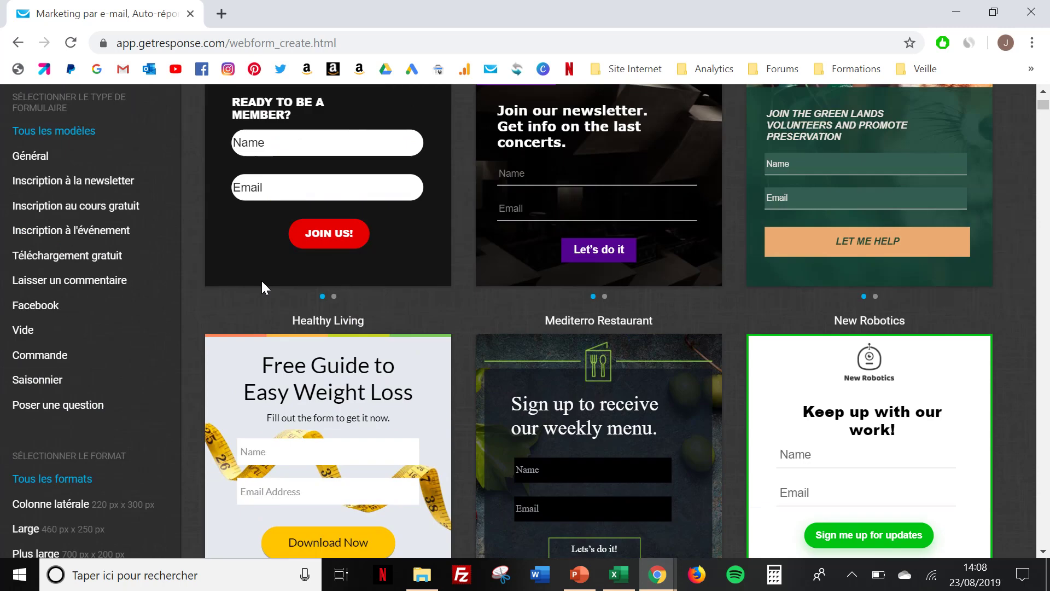
scroll(262, 282, up, 1)
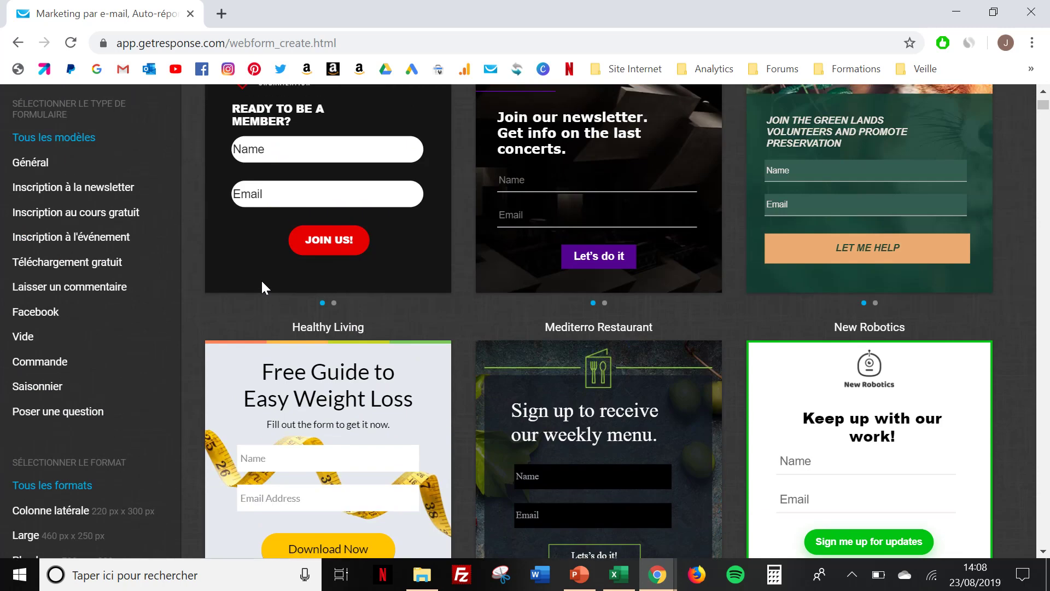
scroll(262, 282, up, 1)
- Look over the form type categories, from newsletter and free course sign-up to event registration and free download
click(112, 284)
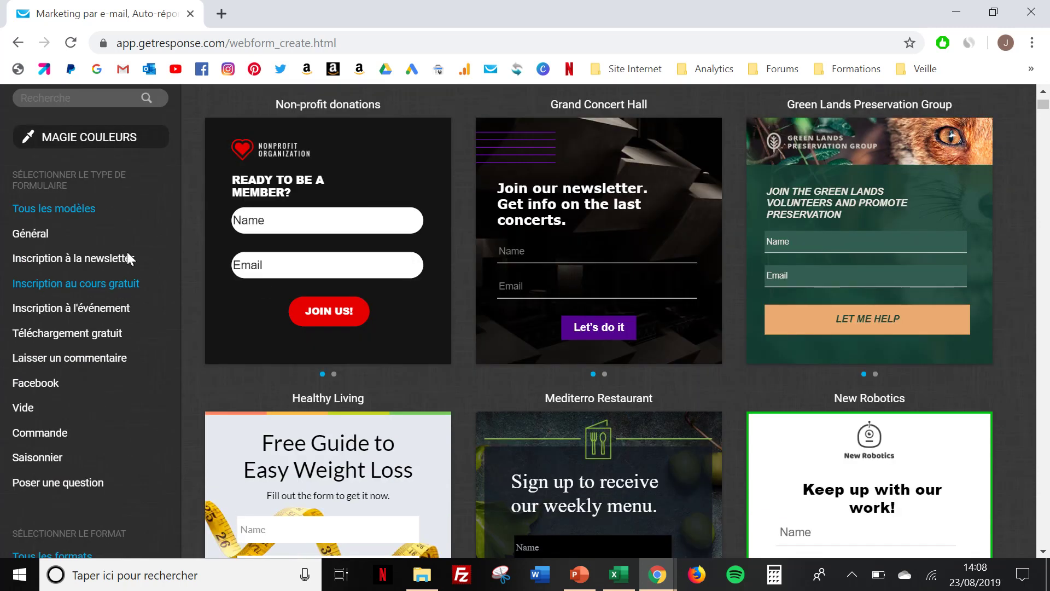
click(119, 308)
click(117, 280)
click(158, 333)
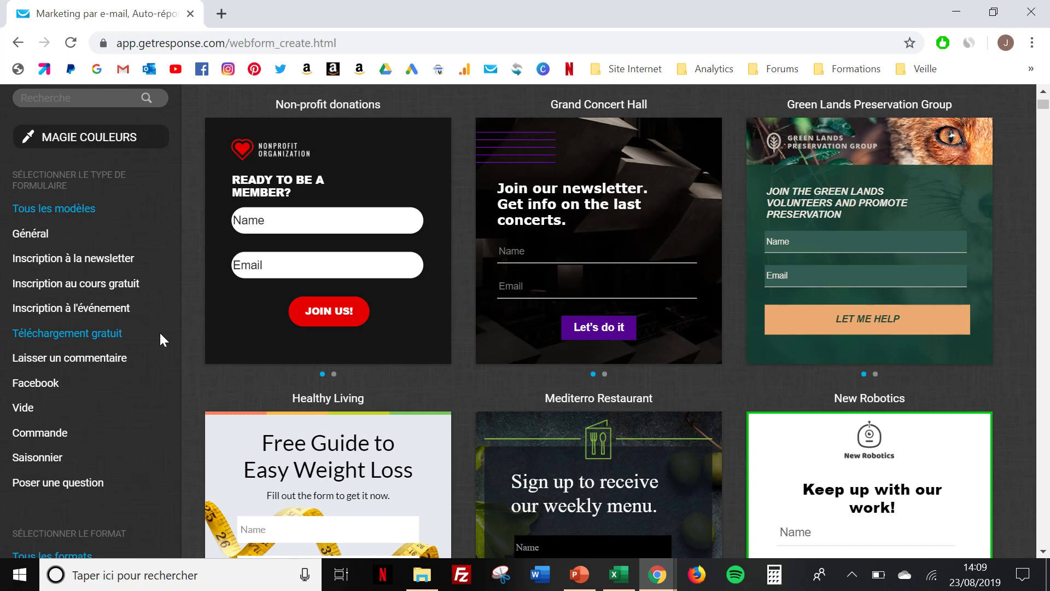
- Preview both pages of the New Robotics template and use it for the new form
scroll(218, 323, down, 1)
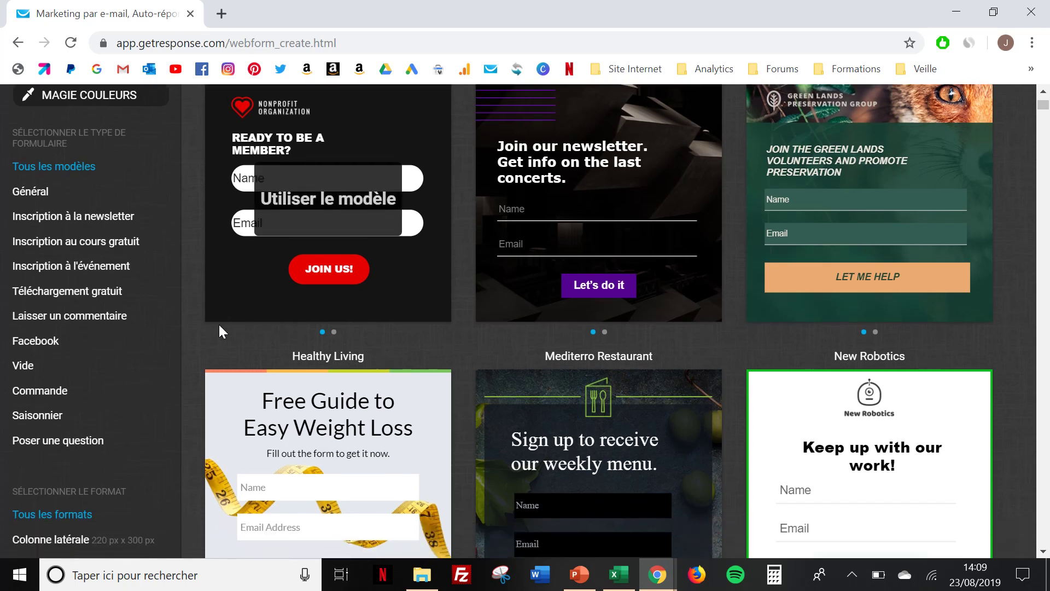
scroll(219, 326, down, 1)
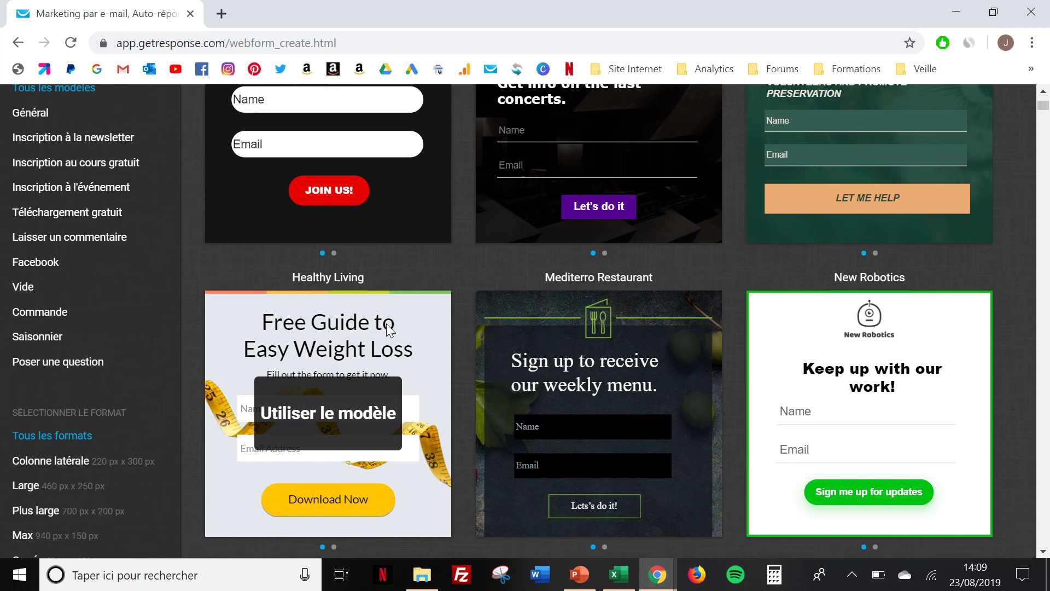
scroll(868, 353, down, 1)
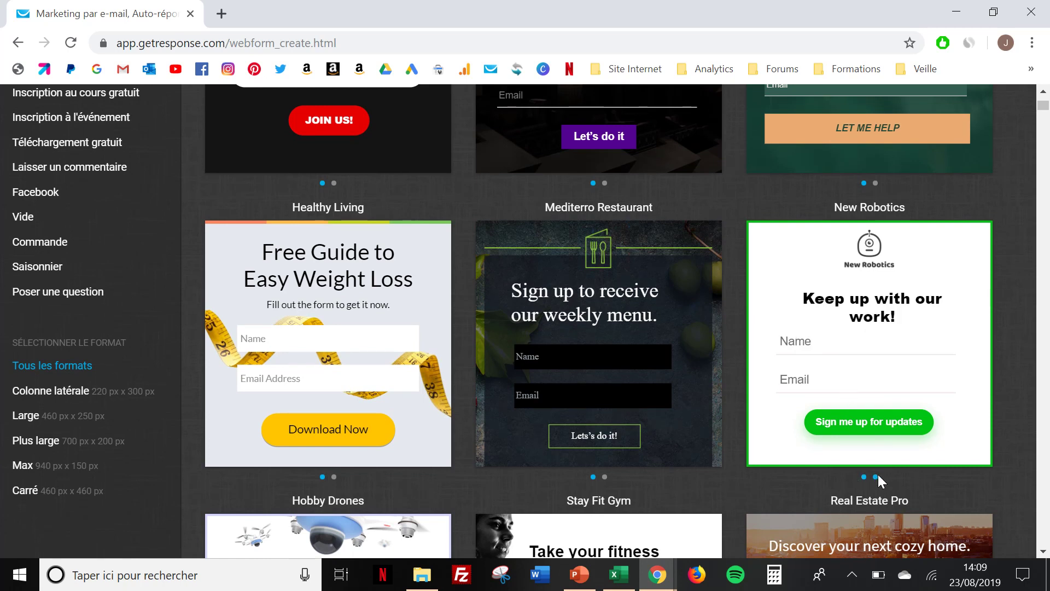
click(877, 476)
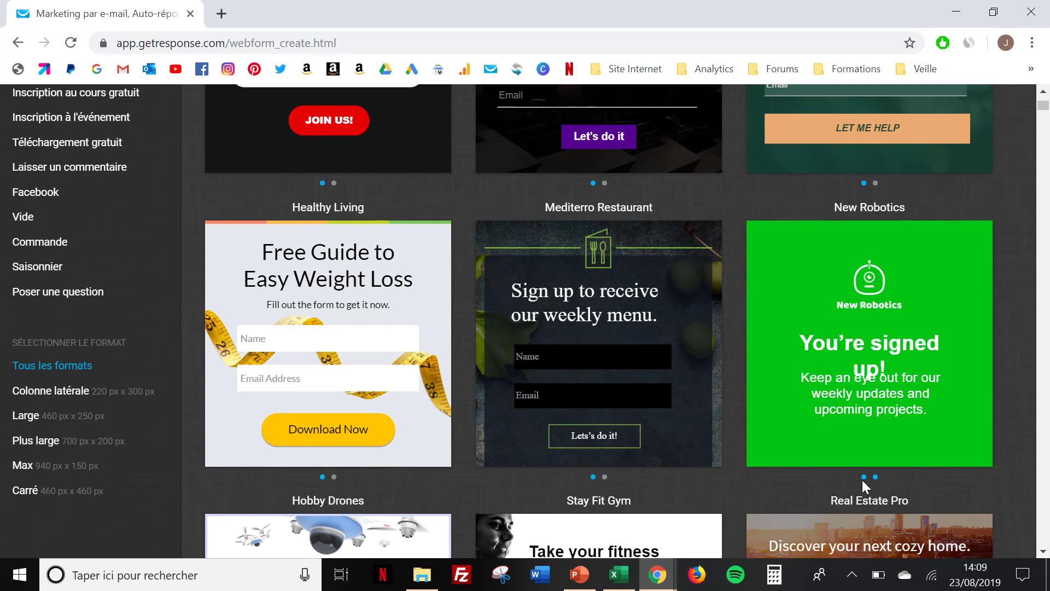
click(863, 478)
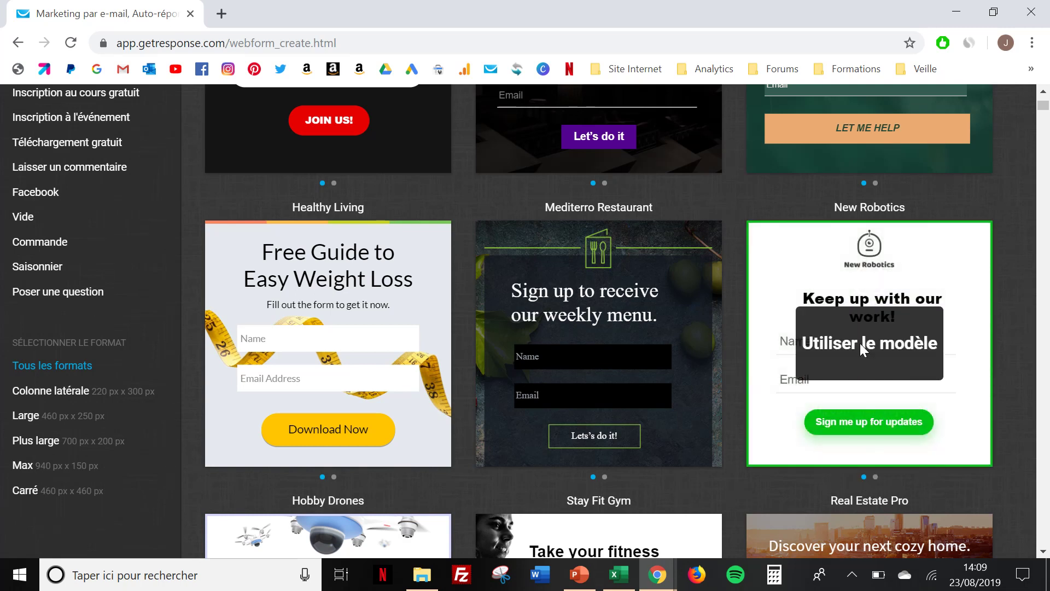
click(860, 343)
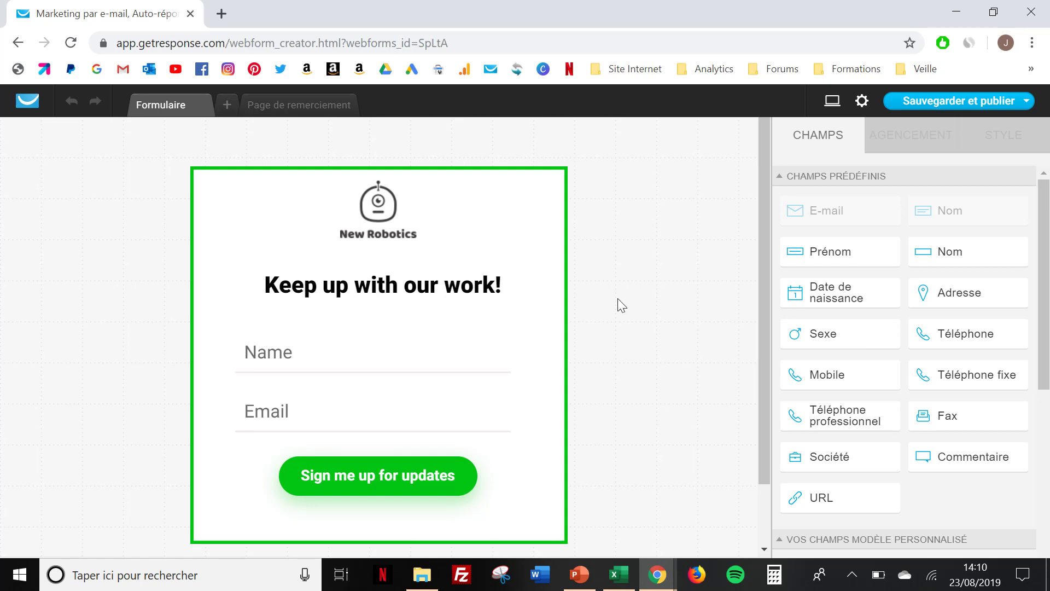
- Inspect the form's editable elements: the form container, the heading, and the Name and Email fields
click(492, 250)
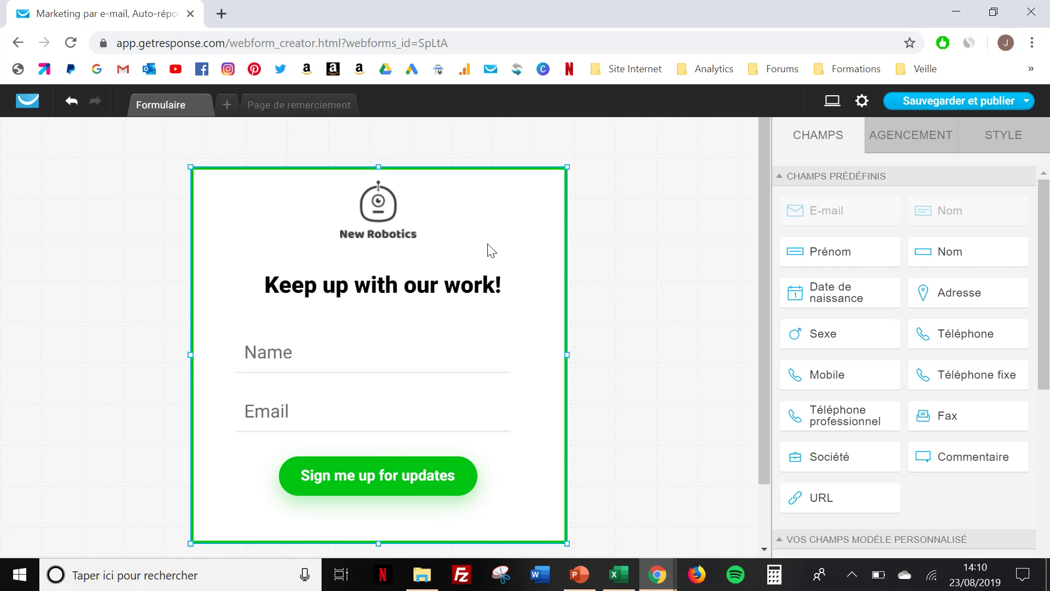
click(428, 288)
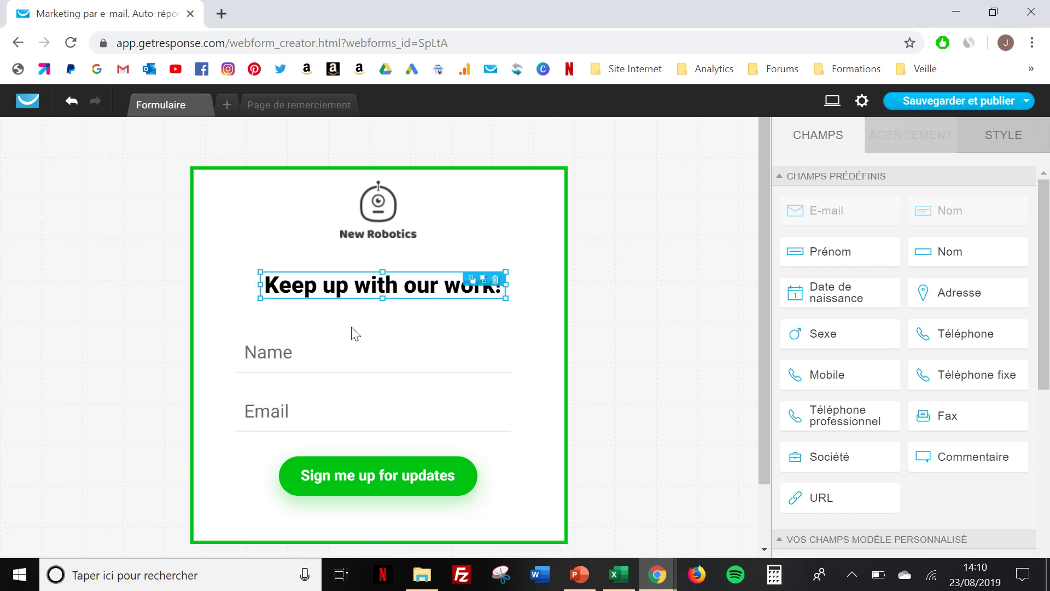
click(309, 371)
click(300, 411)
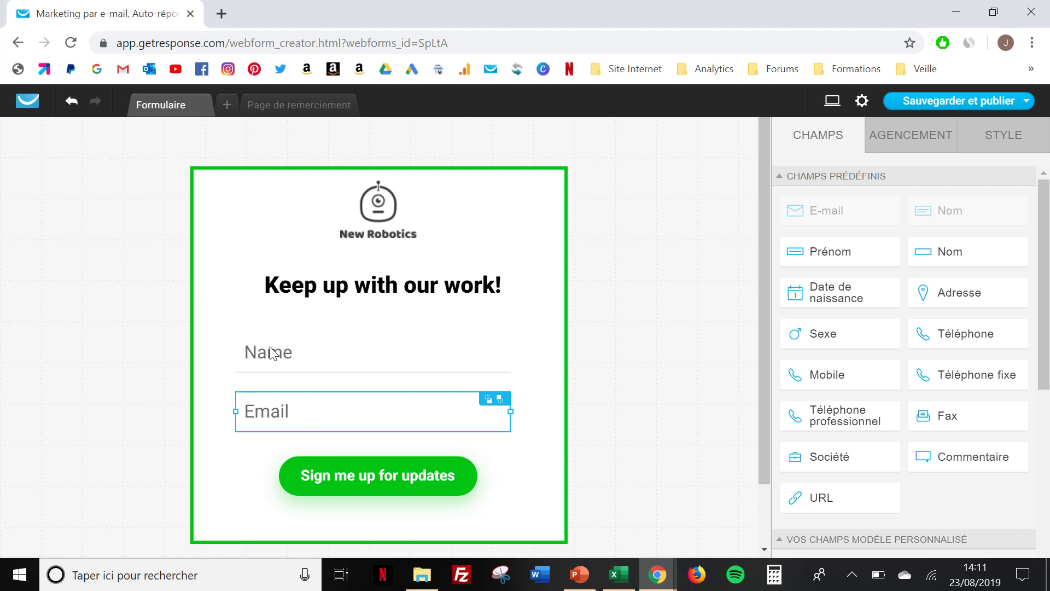
- Replace the form heading with "Téléchargez mon GUIDE GRATUIT pour apprendre à programmer un robot"
click(300, 289)
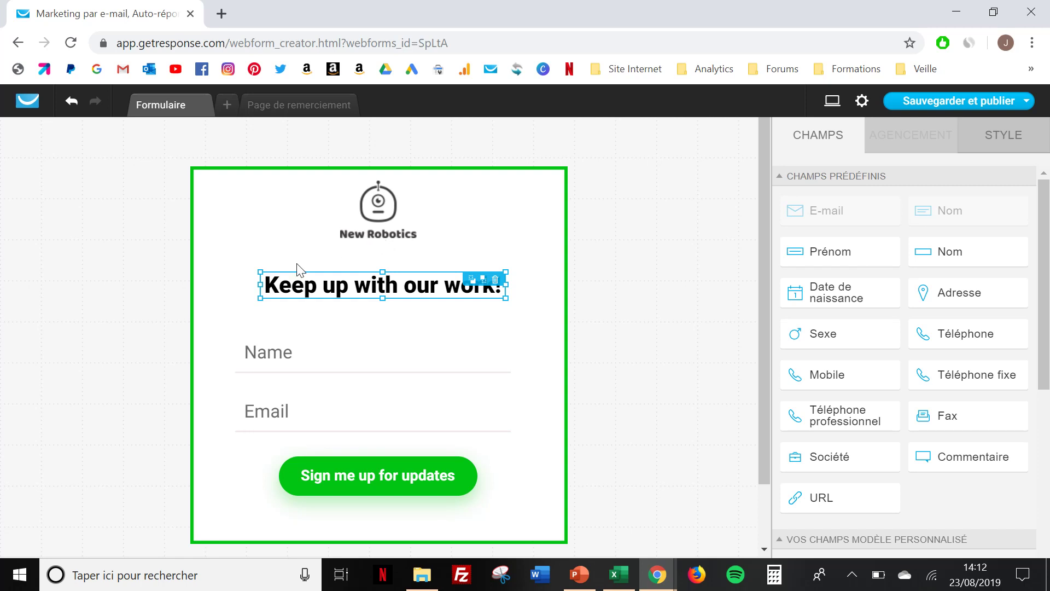
double_click(290, 290)
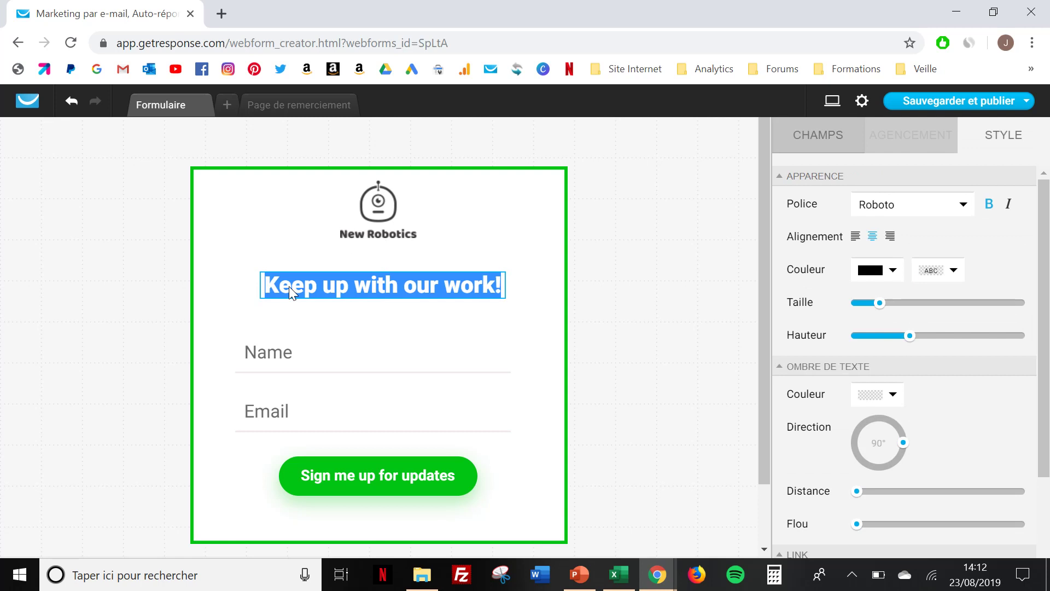
text(Téléchar)
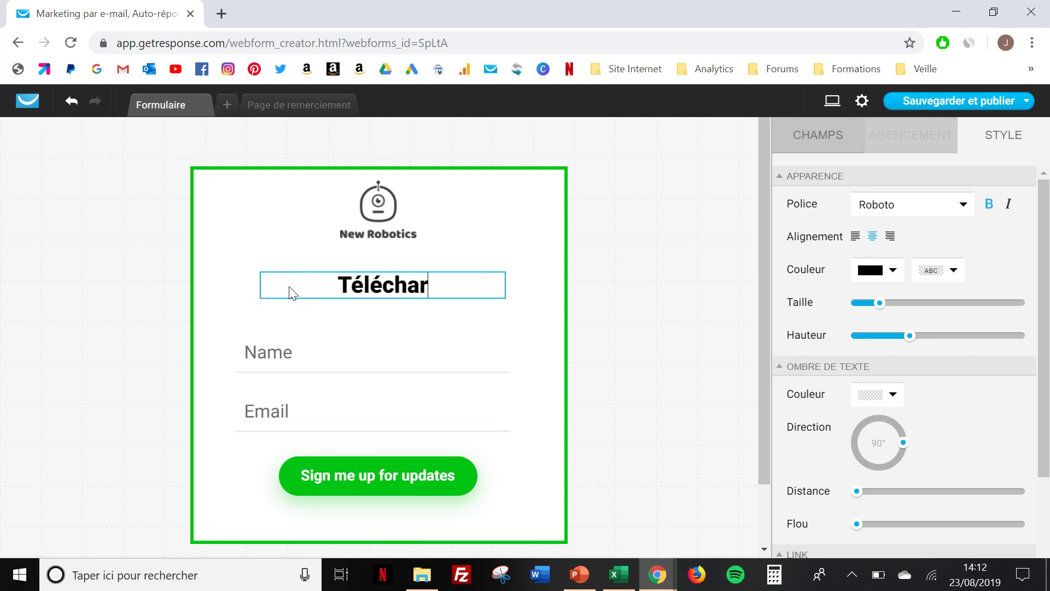
text(gez mon)
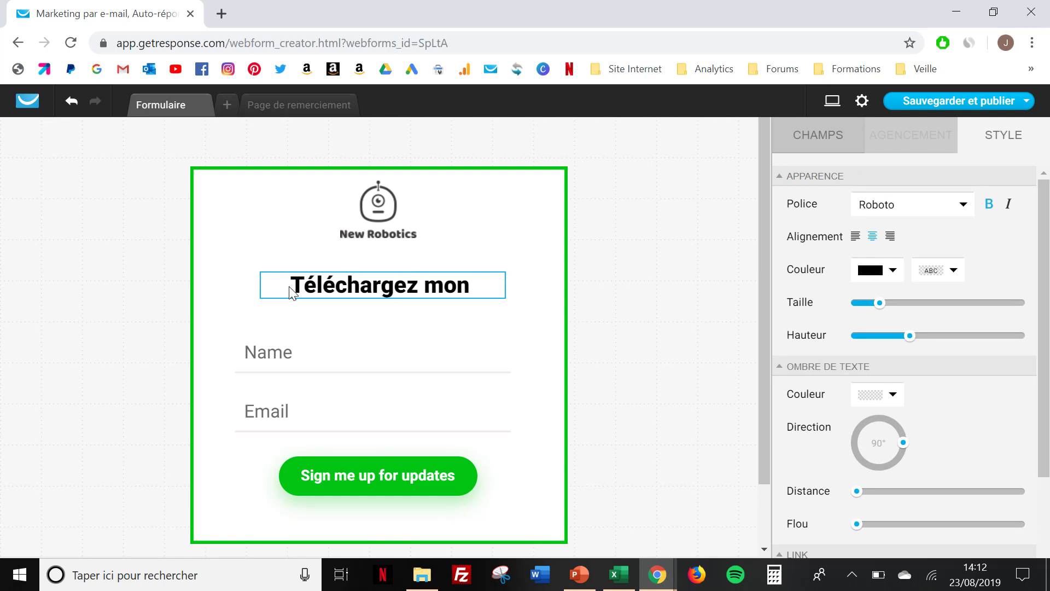
text( GUIDE GRA)
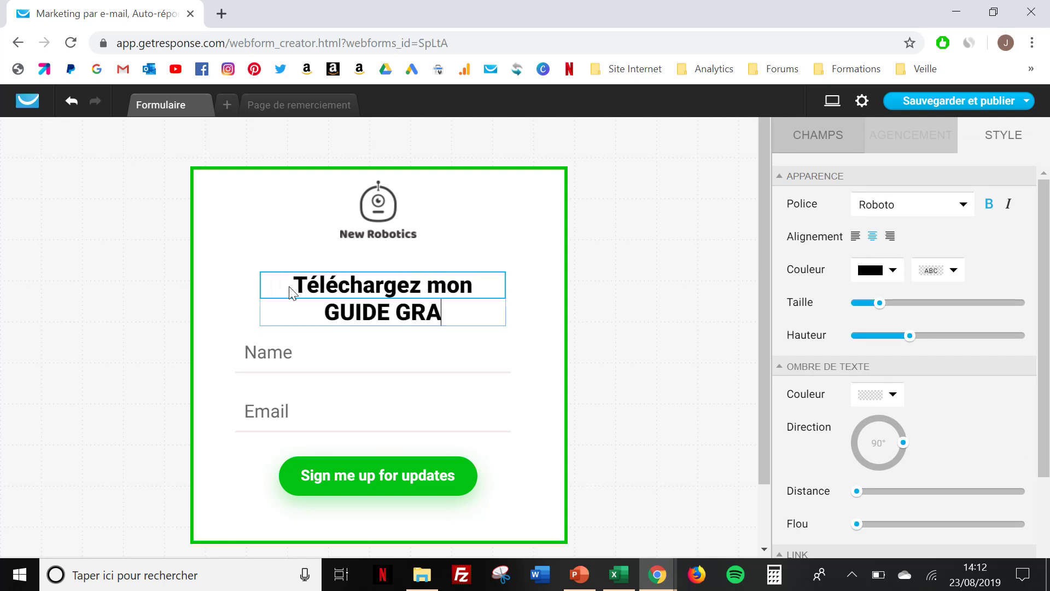
text(TUIT po)
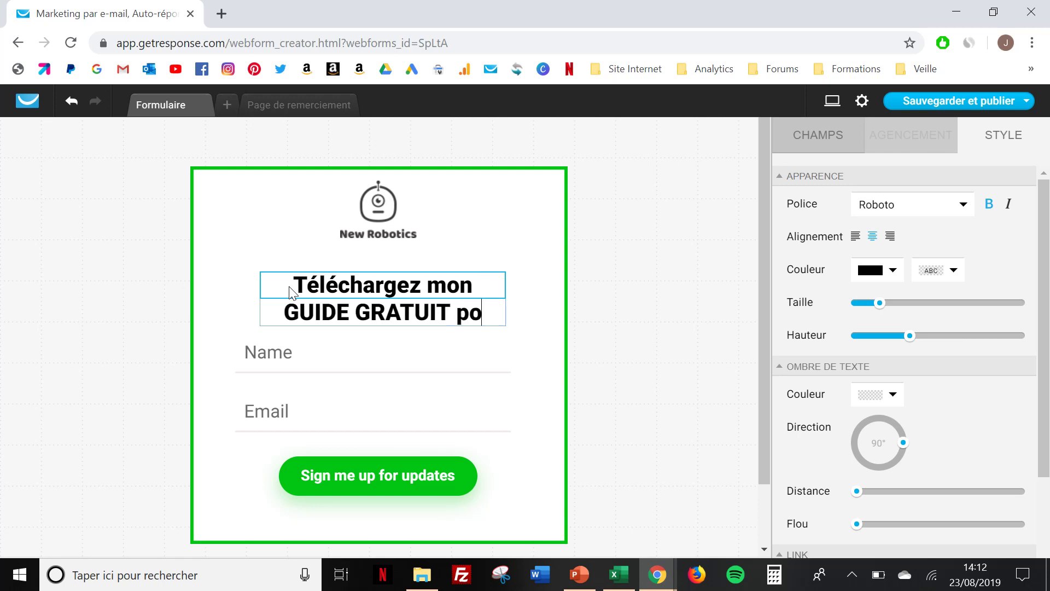
text(ur apprend)
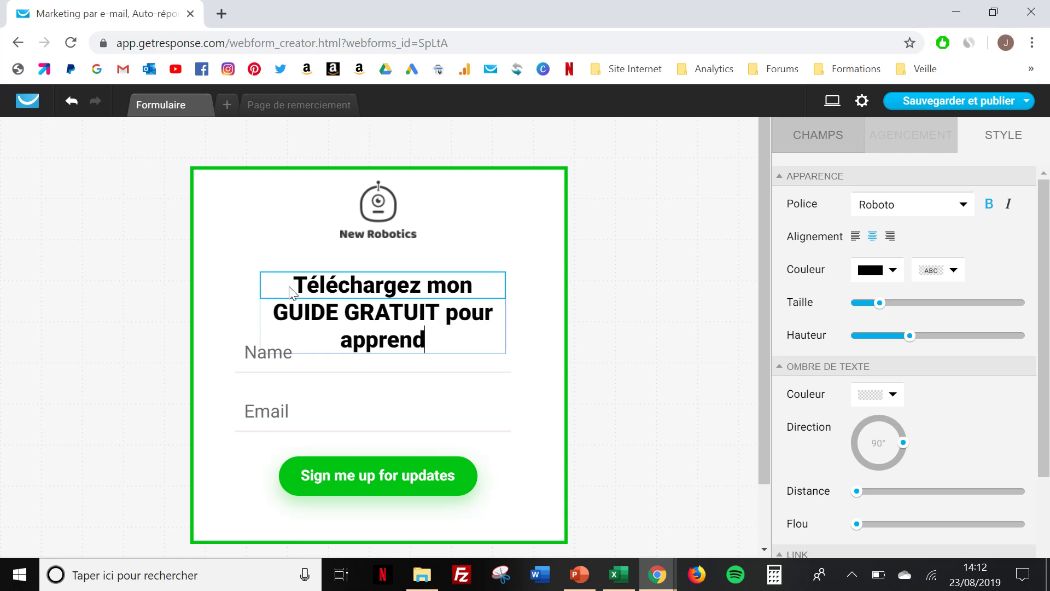
text(re à pro)
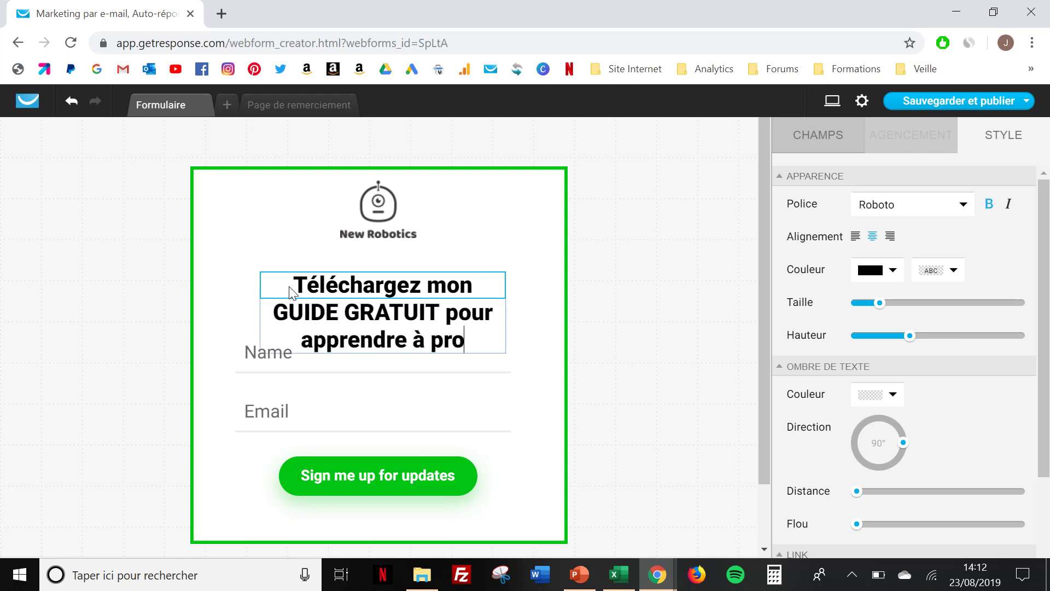
text(grammer)
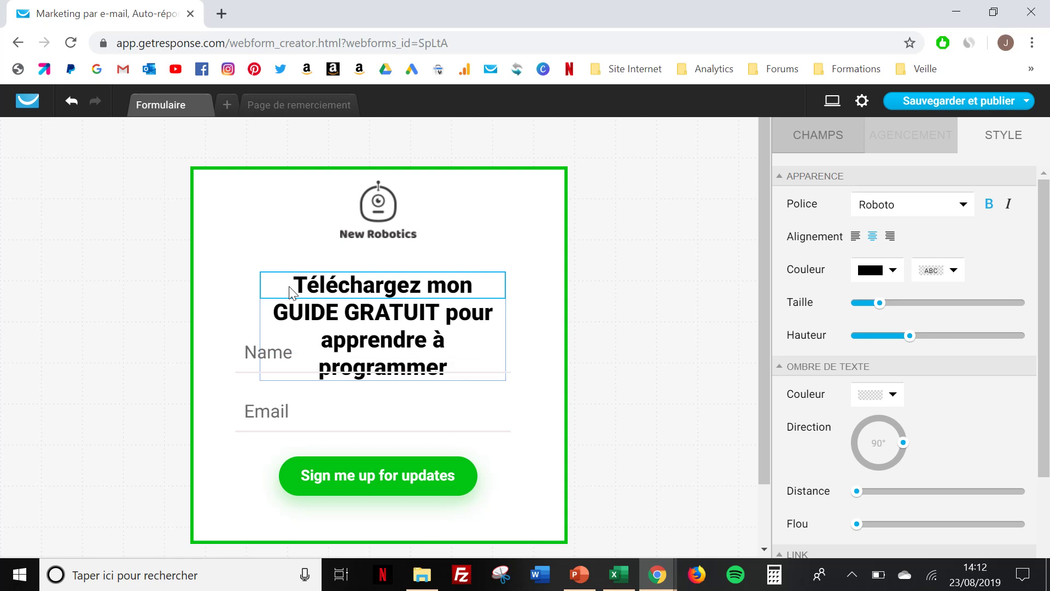
text( un r)
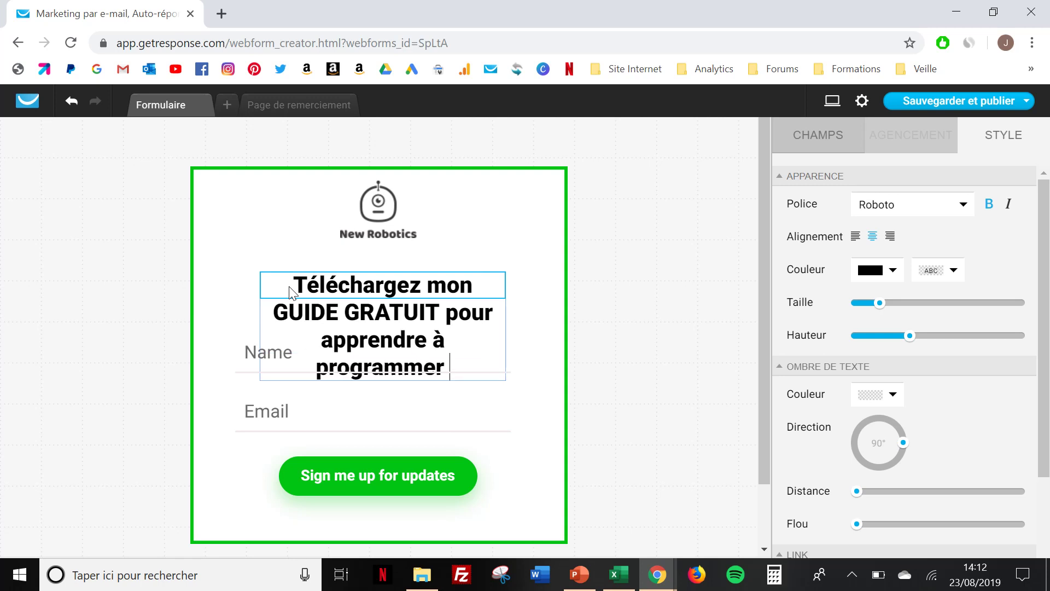
text(obot)
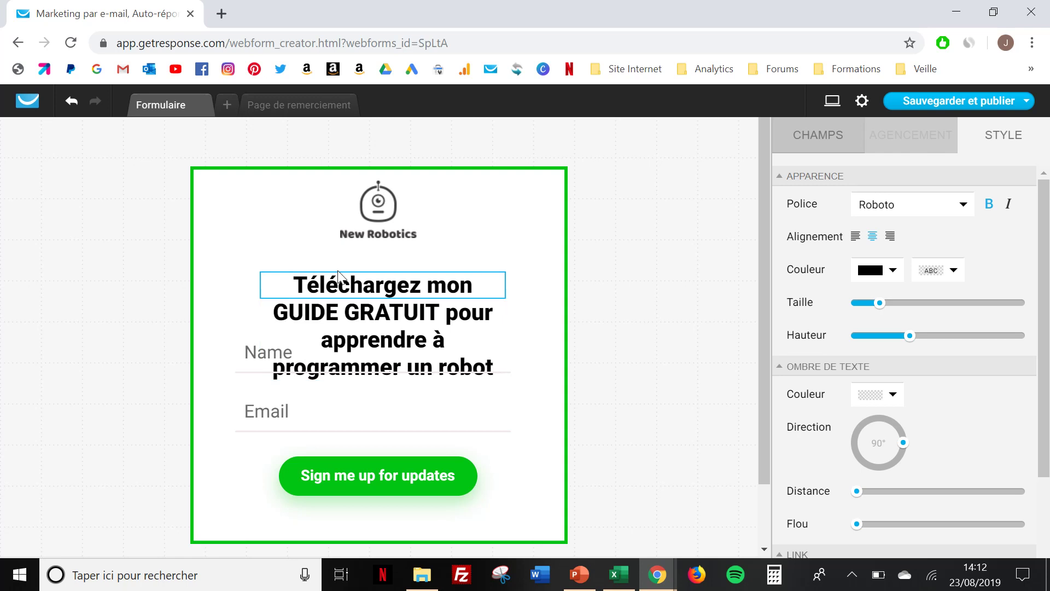
- Move the heading up to just below the New Robotics logo and set its text size to 18
click(334, 298)
click(331, 300)
drag(387, 300, 386, 272)
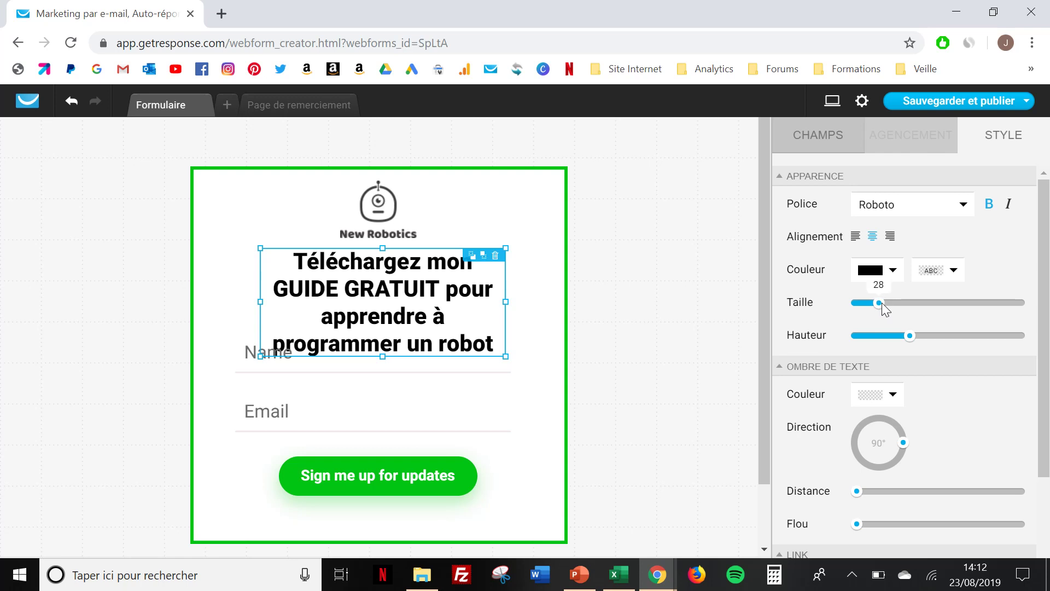
drag(882, 304, 871, 303)
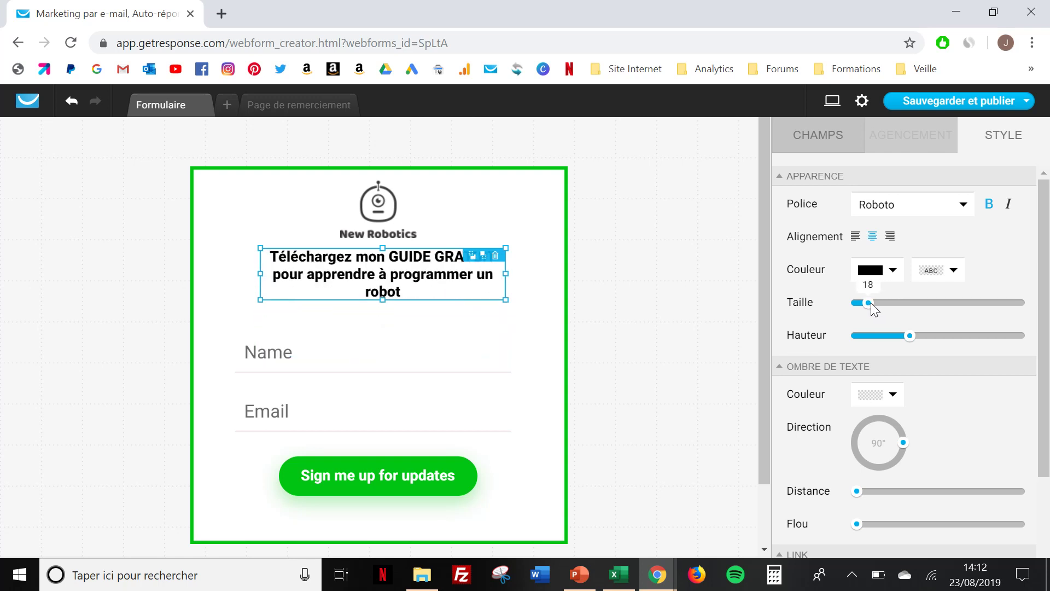
- Narrow the form container slightly from both sides so it fits closer around the Name and Email fields
click(553, 318)
drag(568, 355, 552, 357)
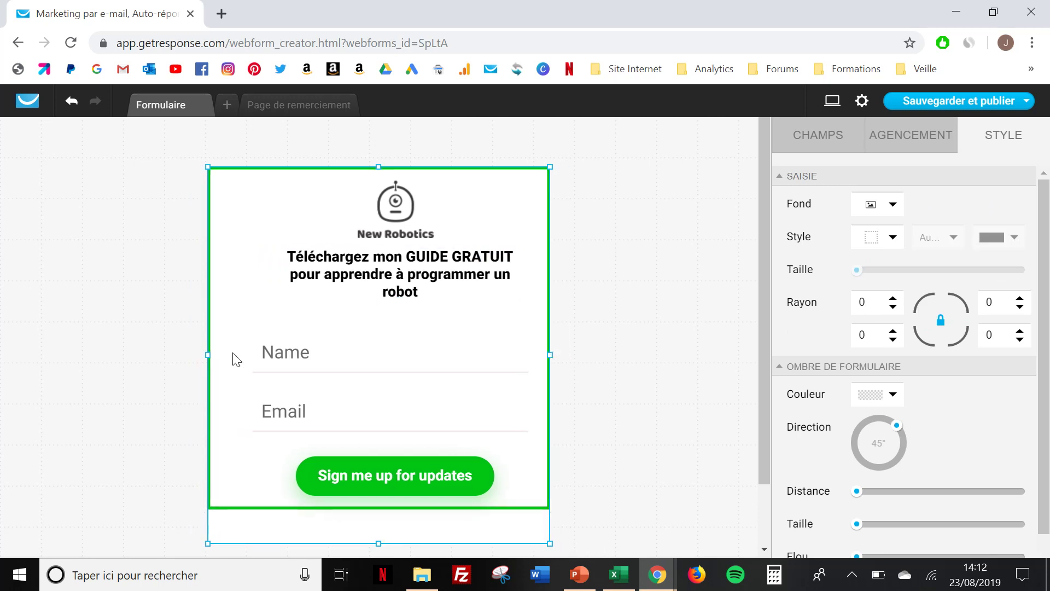
drag(211, 356, 223, 357)
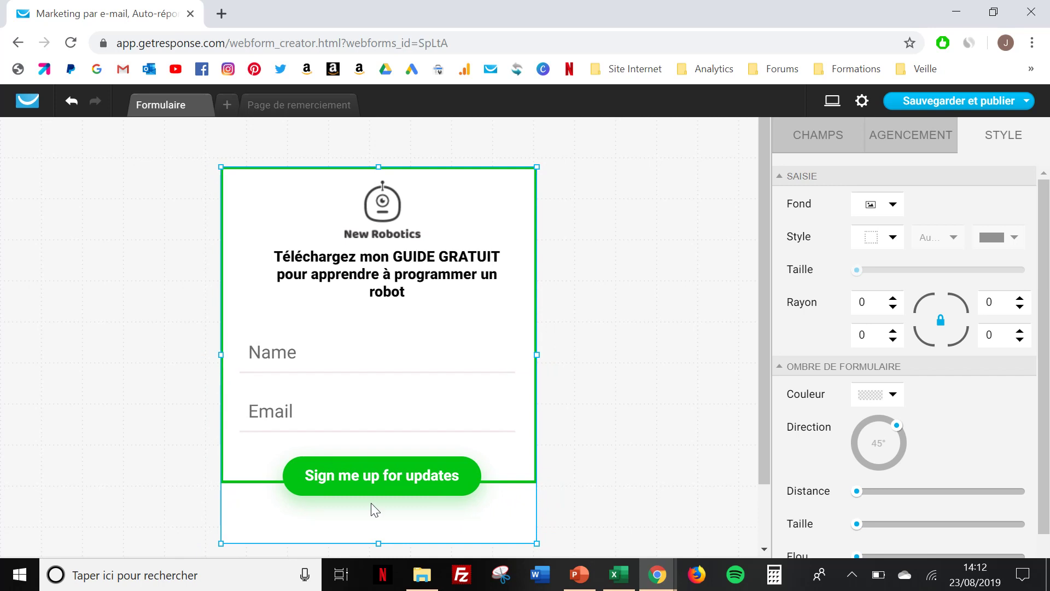
- Shorten the form container to about 401 px high and move the sign-up button up to just below the Email field
drag(378, 543, 379, 504)
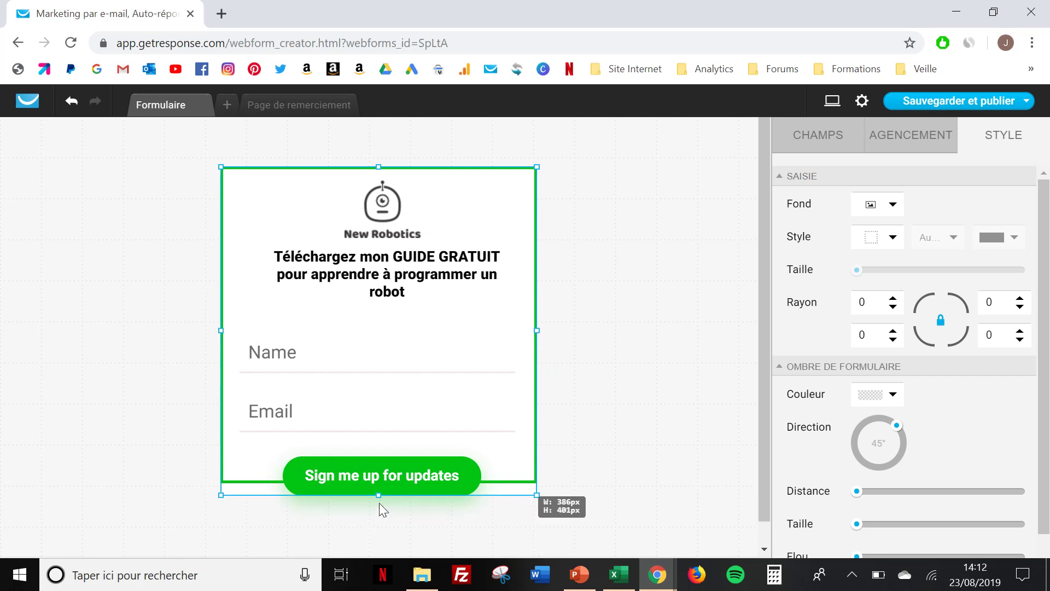
click(383, 465)
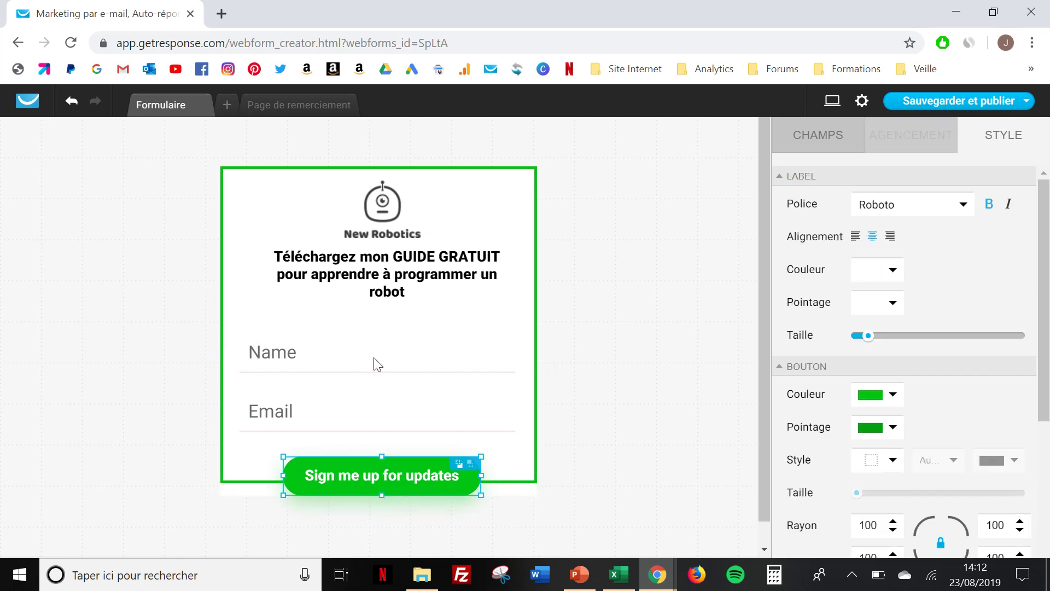
click(374, 358)
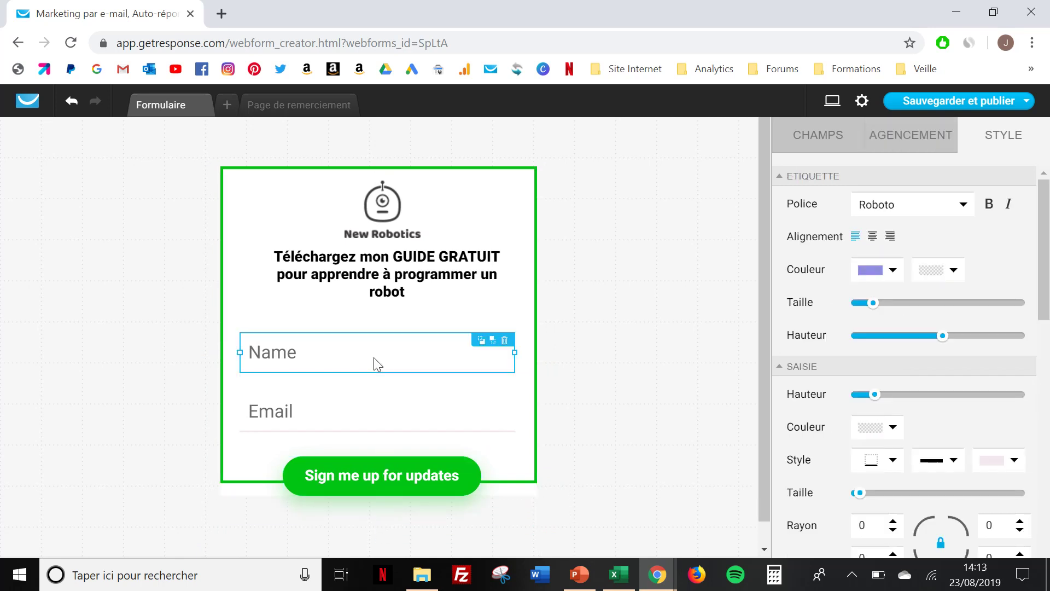
click(374, 463)
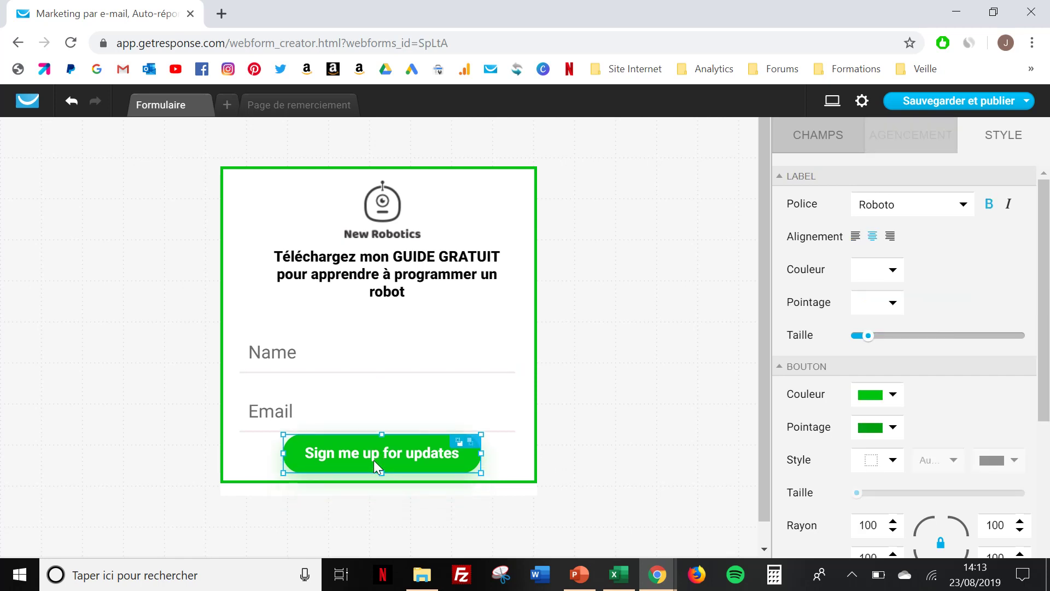
- Shorten the Name and Email fields from their left ends to line up with the button's left edge, about 283 px wide
click(358, 363)
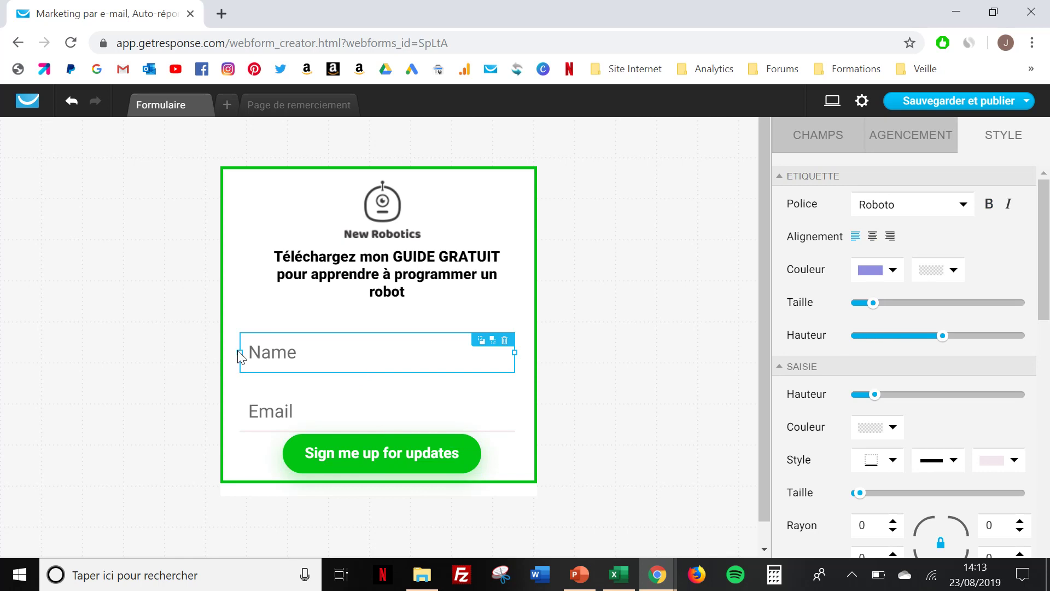
drag(239, 353, 283, 355)
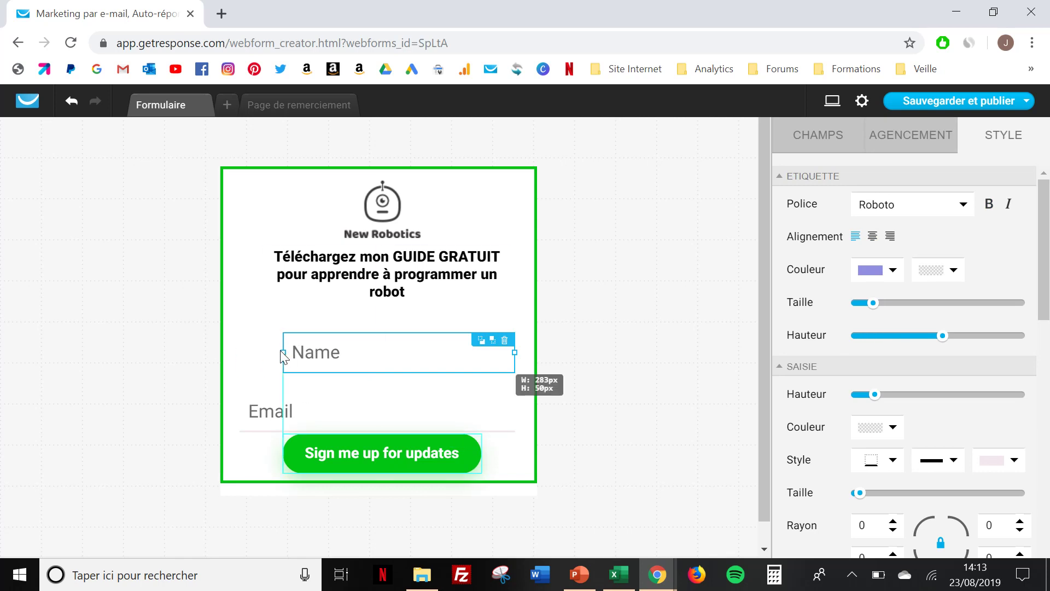
click(256, 420)
drag(239, 411, 279, 411)
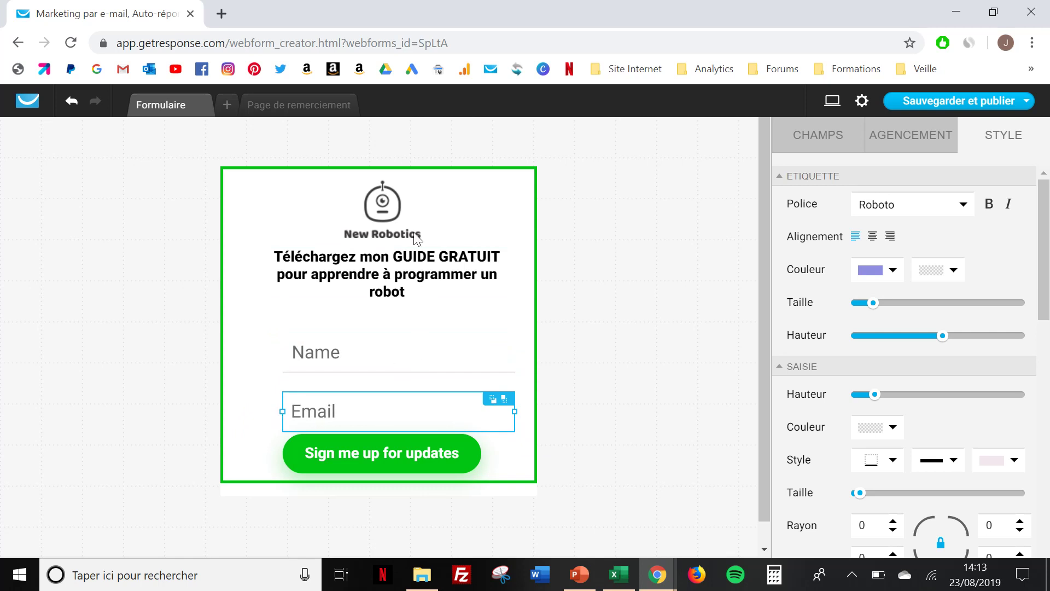
- Move the heading slightly down and centre it under the New Robotics logo
click(413, 265)
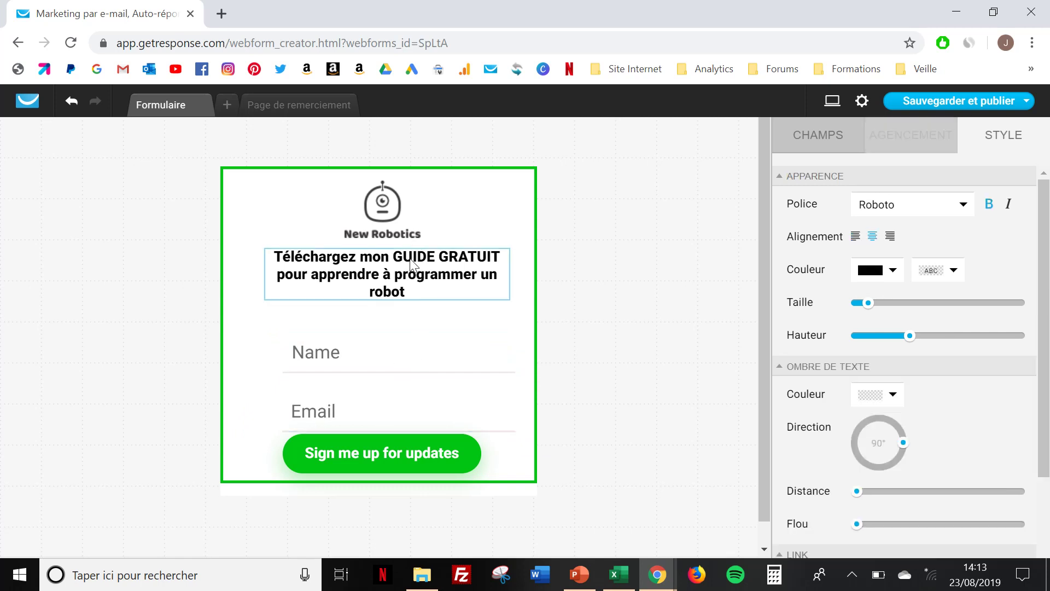
drag(412, 264, 411, 271)
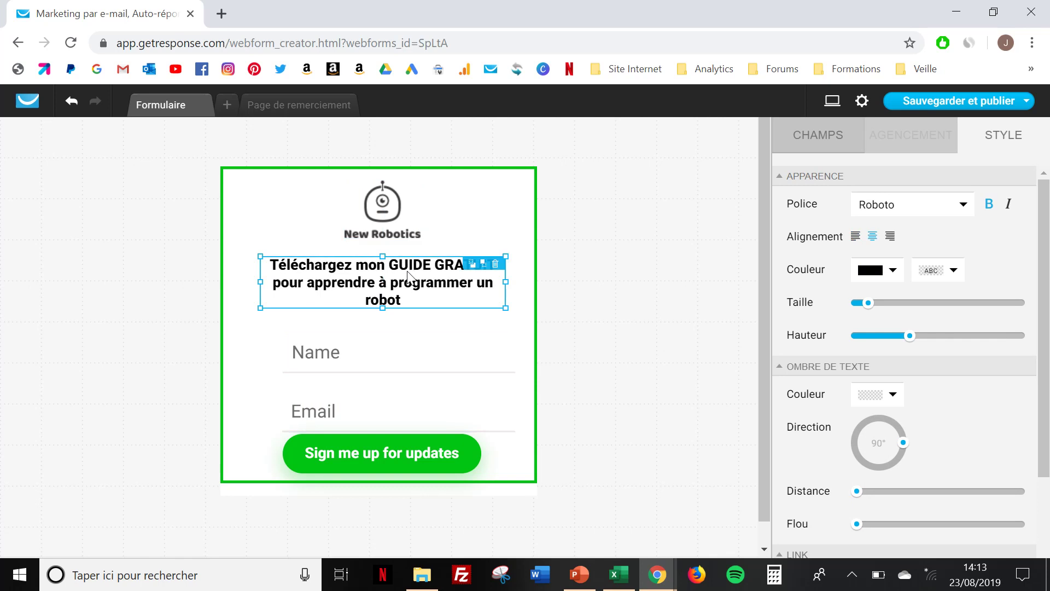
click(350, 340)
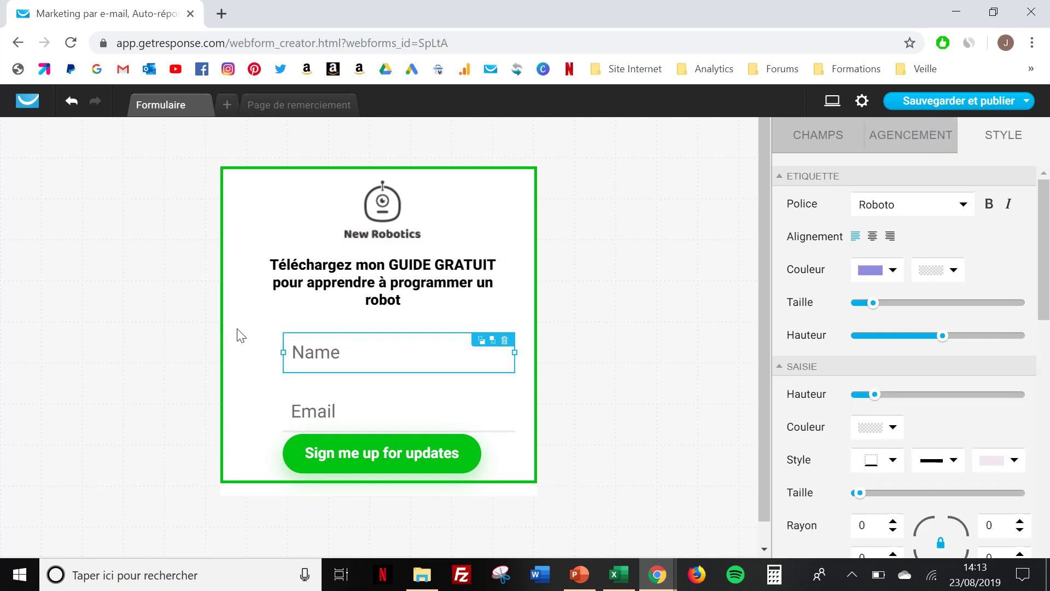
- Narrow the form container slightly and shorten it to end at the sign-up button's lower edge
click(223, 322)
mouse_move(223, 330)
mouse_down()
mouse_move(234, 336)
mouse_move(227, 330)
mouse_up()
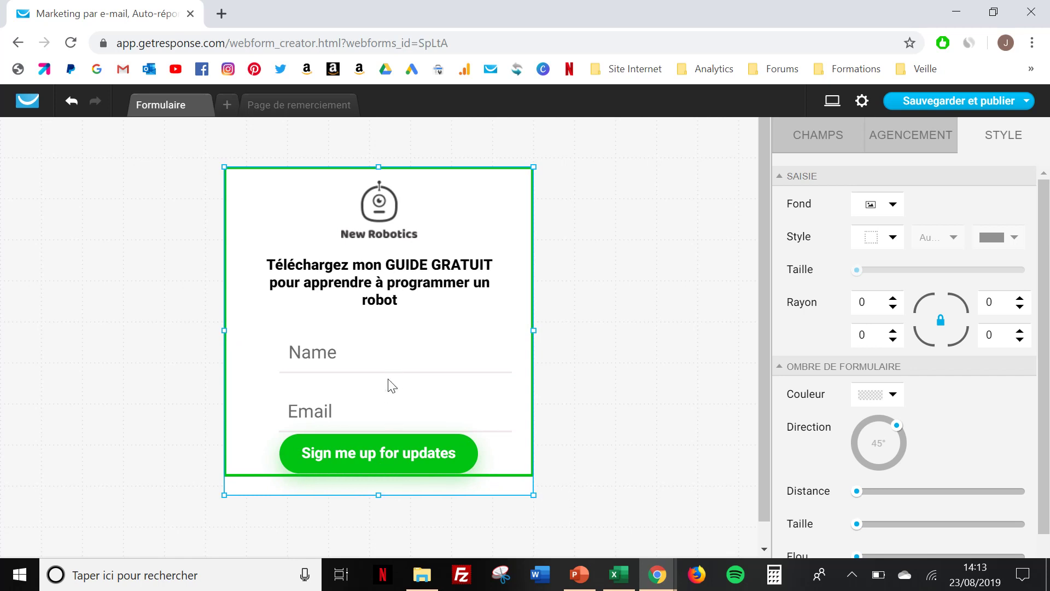
drag(379, 496, 376, 476)
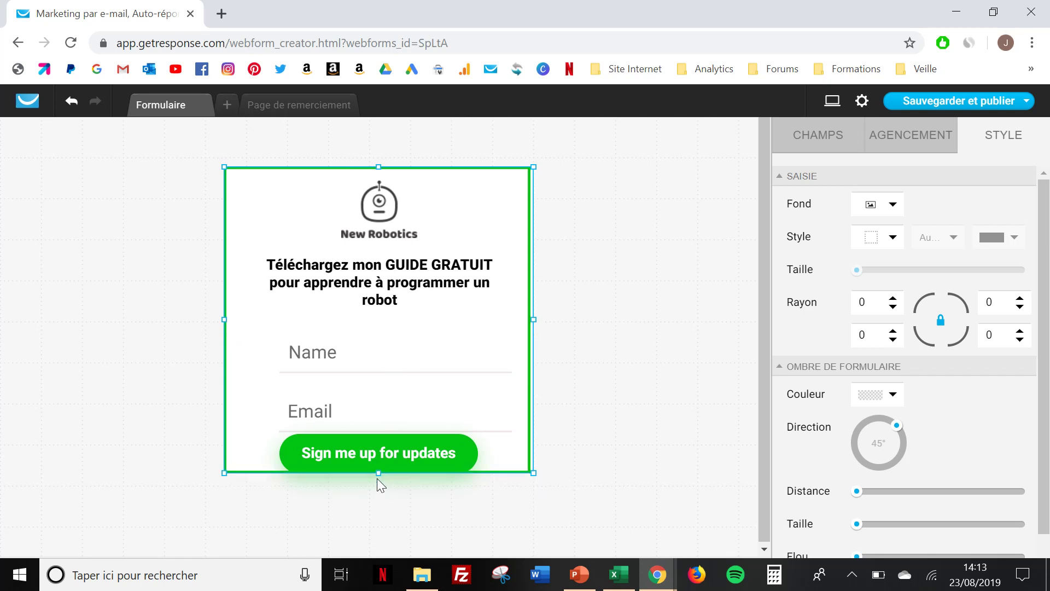
- Move the Name and Email fields up and centre them under the heading, closer together
click(390, 357)
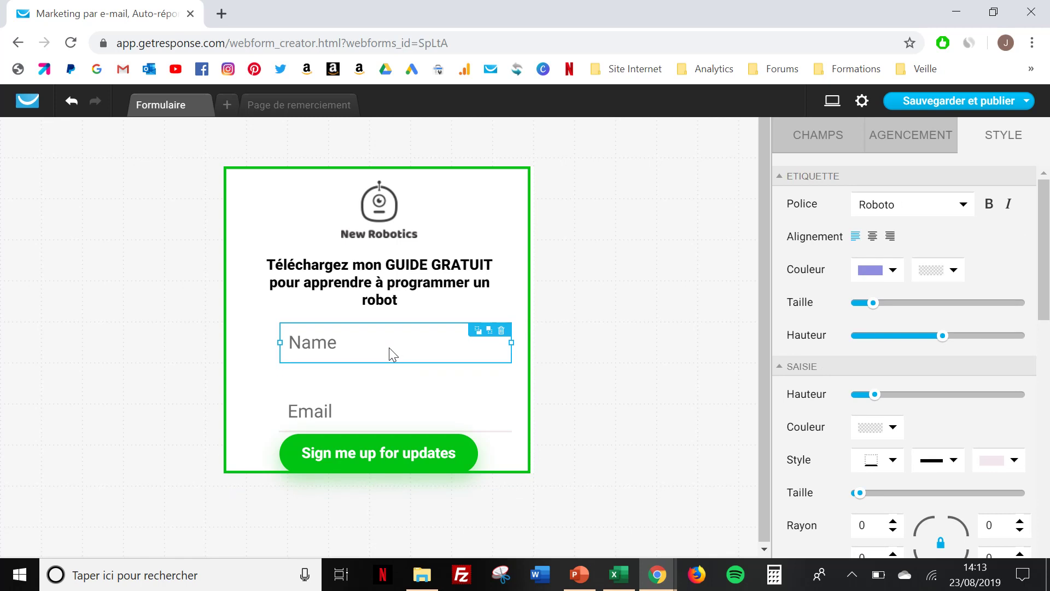
drag(379, 347, 392, 346)
drag(383, 415, 368, 404)
- Move the sign-up button up inside the green frame and widen it on both sides to match the fields
drag(368, 459, 369, 447)
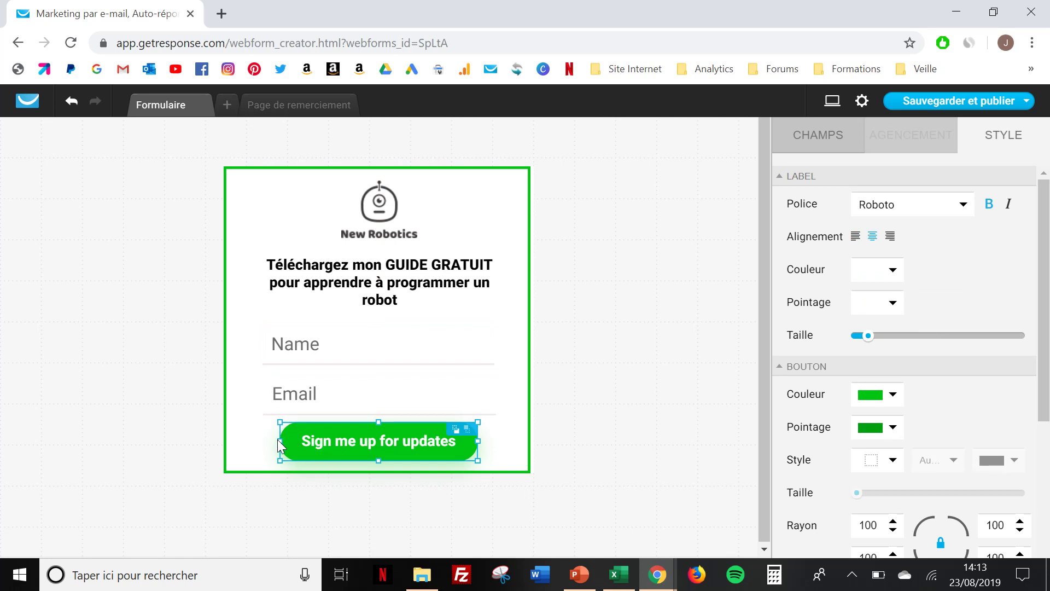
drag(278, 439, 263, 439)
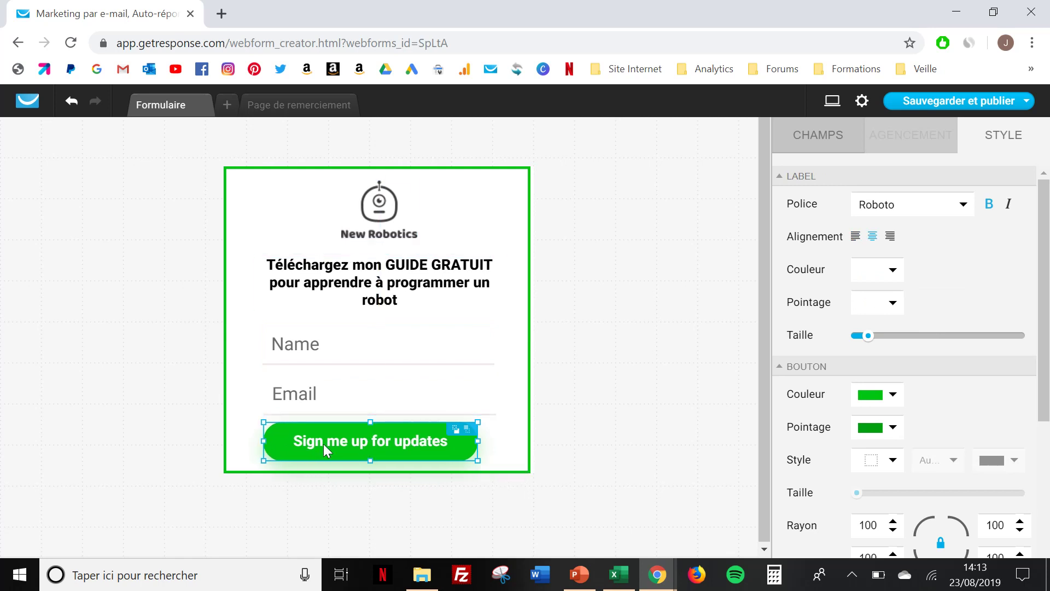
drag(478, 442, 497, 442)
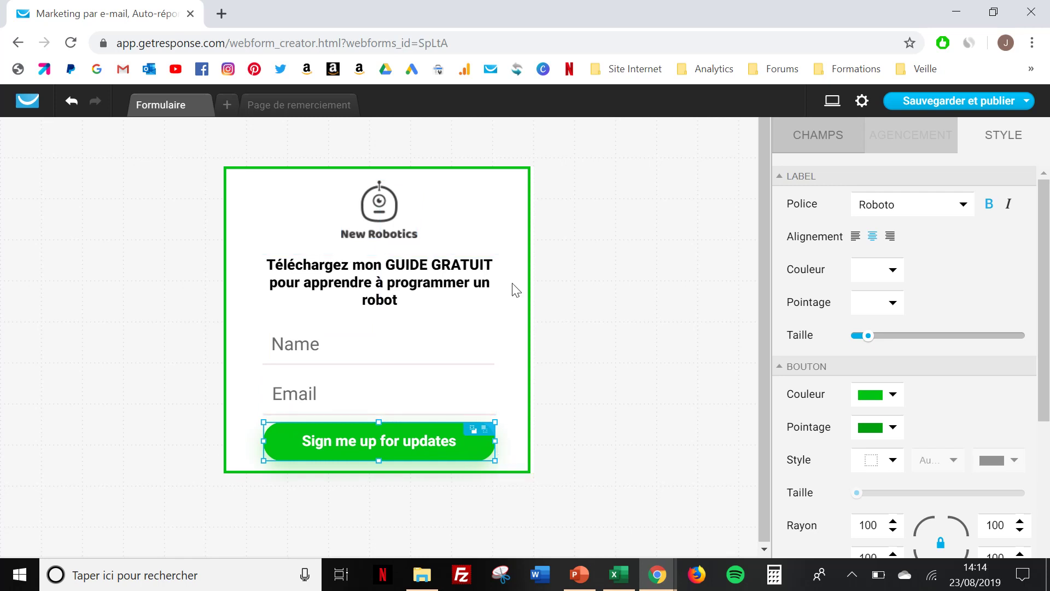
- Set the Name field's placeholder text to "Prénom"
click(332, 350)
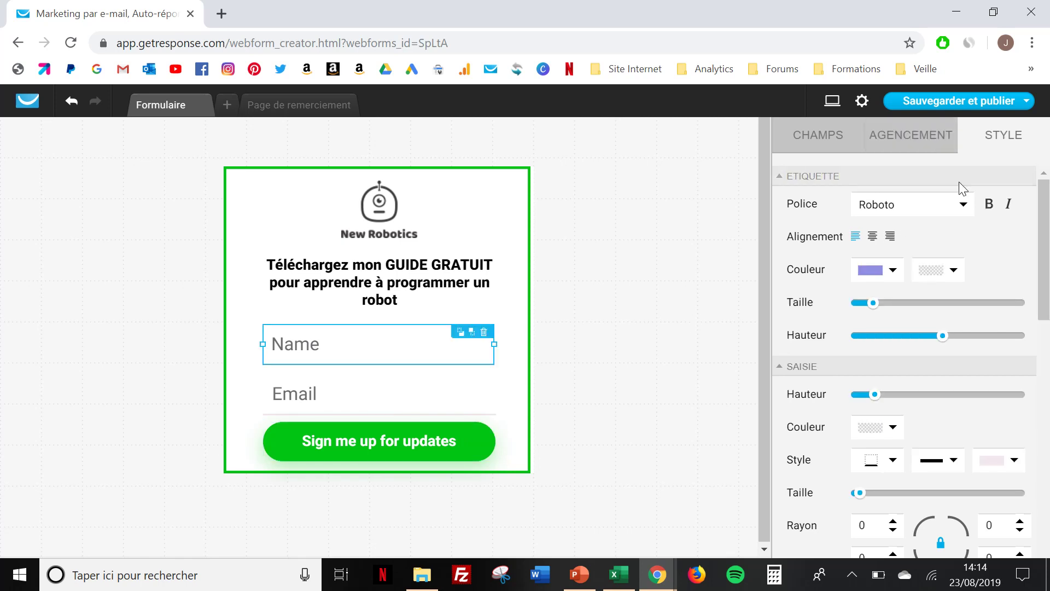
click(920, 144)
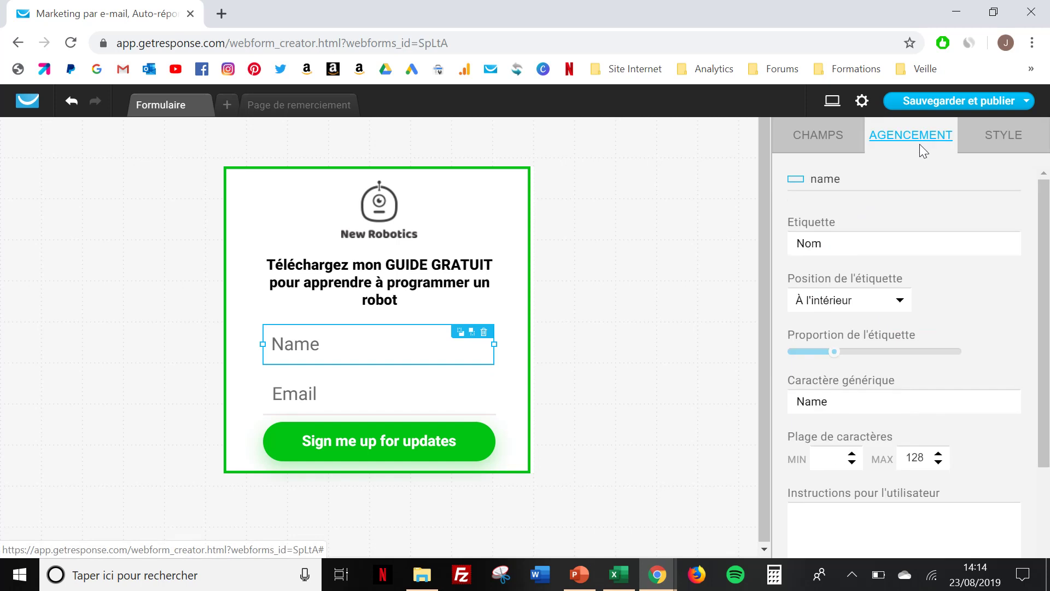
double_click(842, 401)
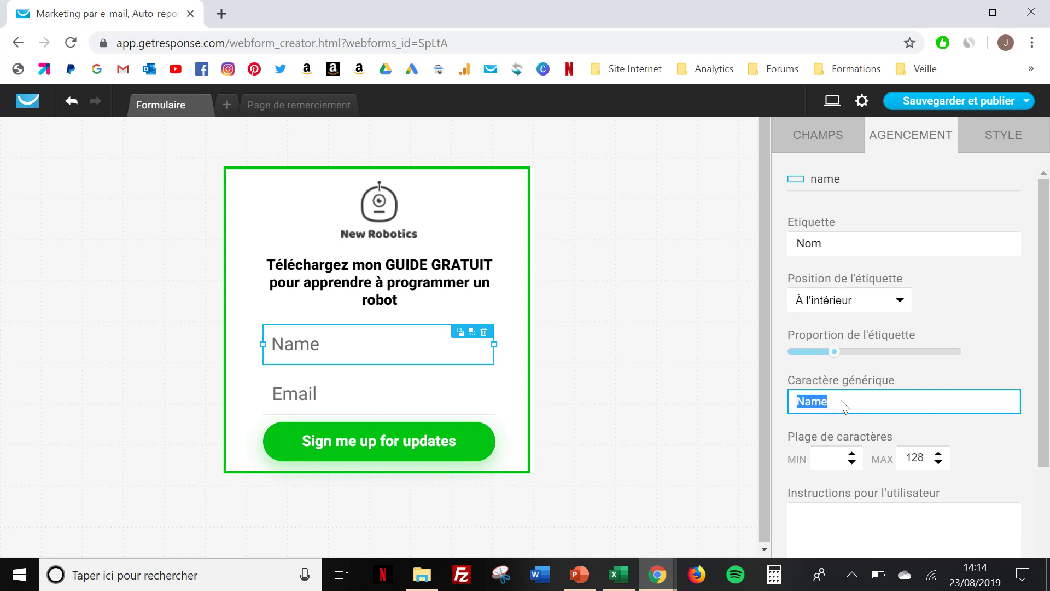
text(Pr)
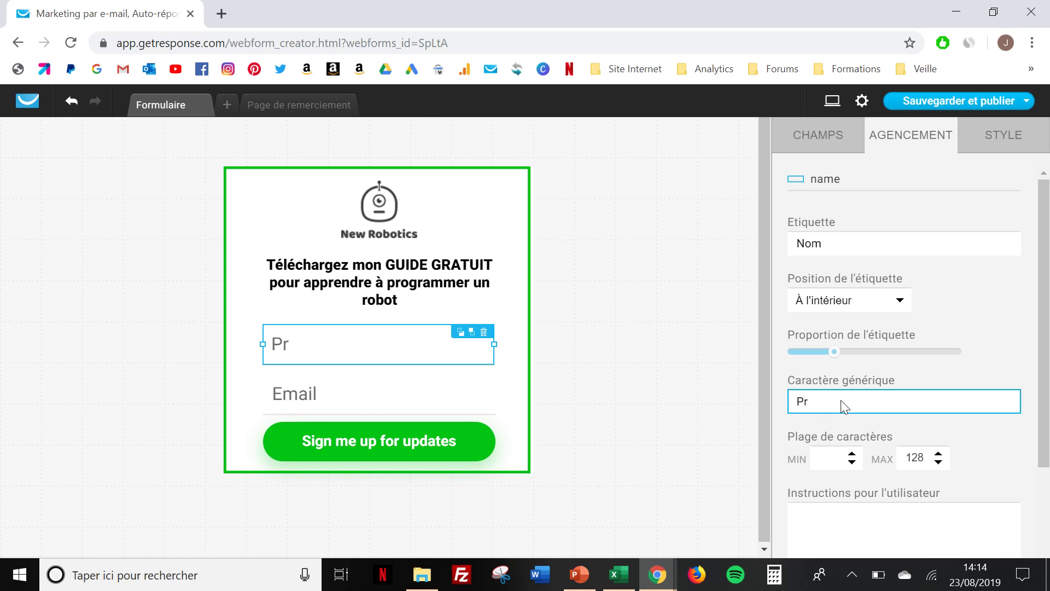
text(énom)
- Set the Email field's placeholder text to "entrez votre email ici..."
click(311, 406)
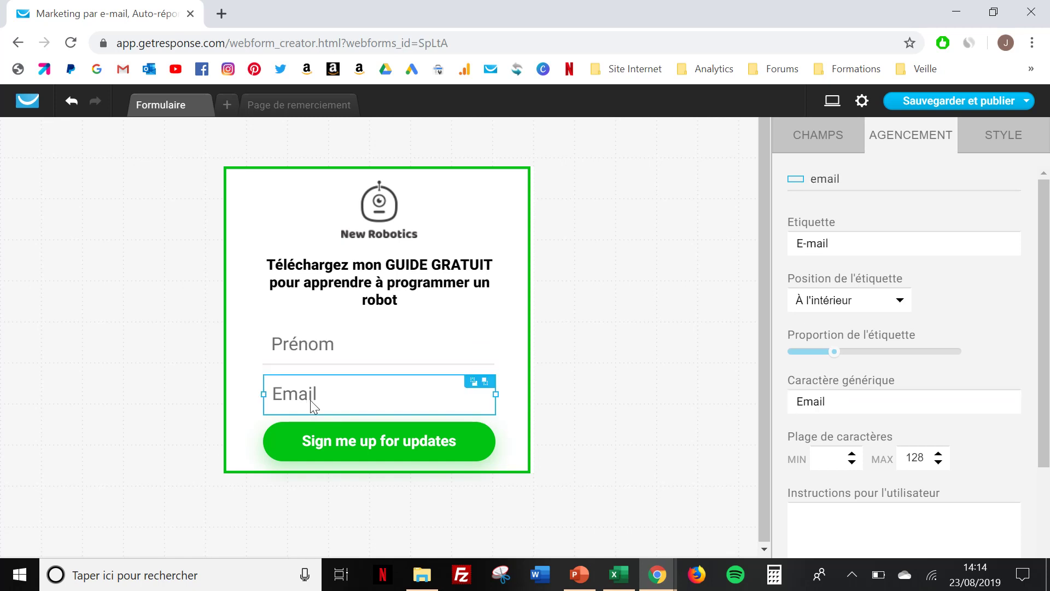
click(869, 407)
key(BackSpace)
key(BackSpace)
key(BackSpace)
key(BackSpace)
key(BackSpace)
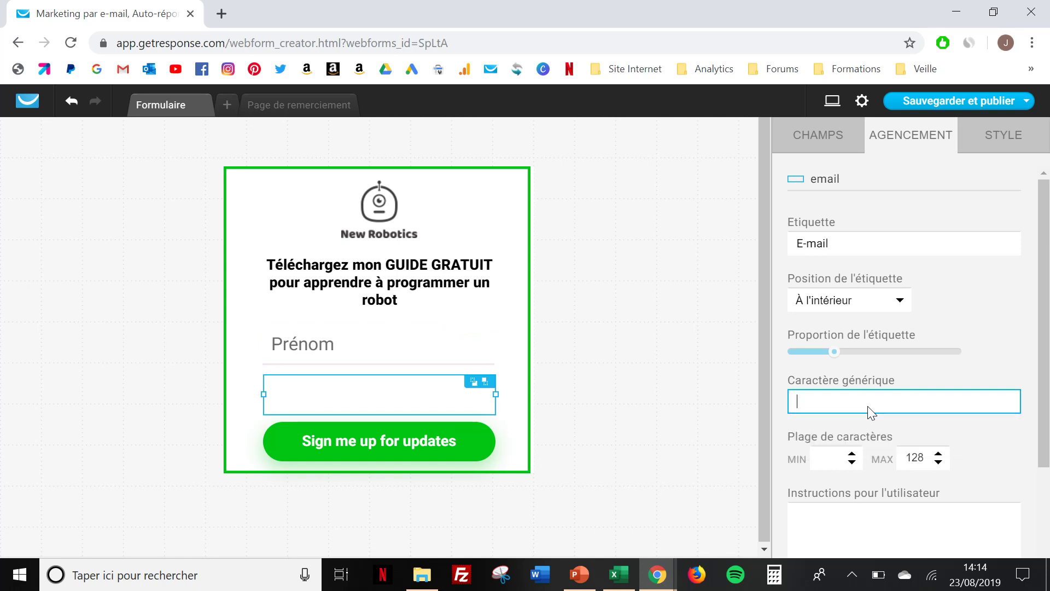
text(entrez vo)
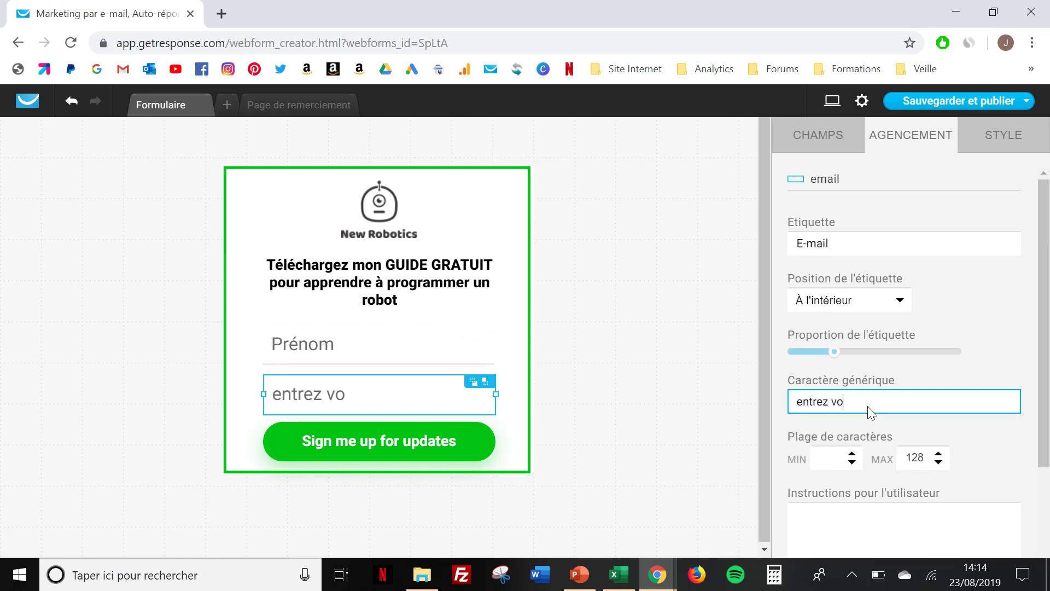
text(tre email)
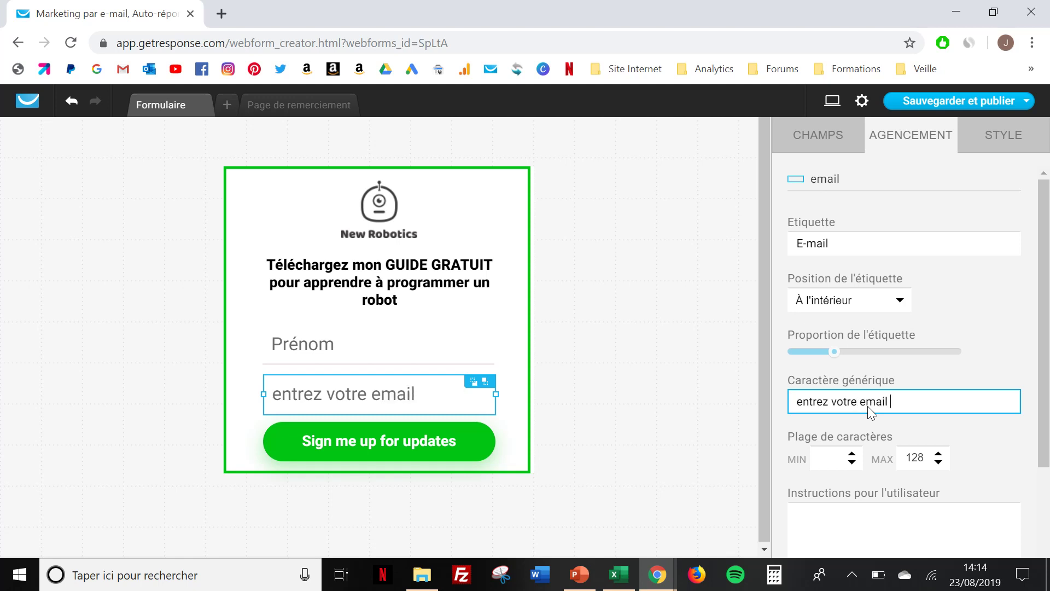
text( ici...)
- Replace the sign-up button's text with "RECEVOIR MAINTENANT !"
click(359, 439)
click(359, 438)
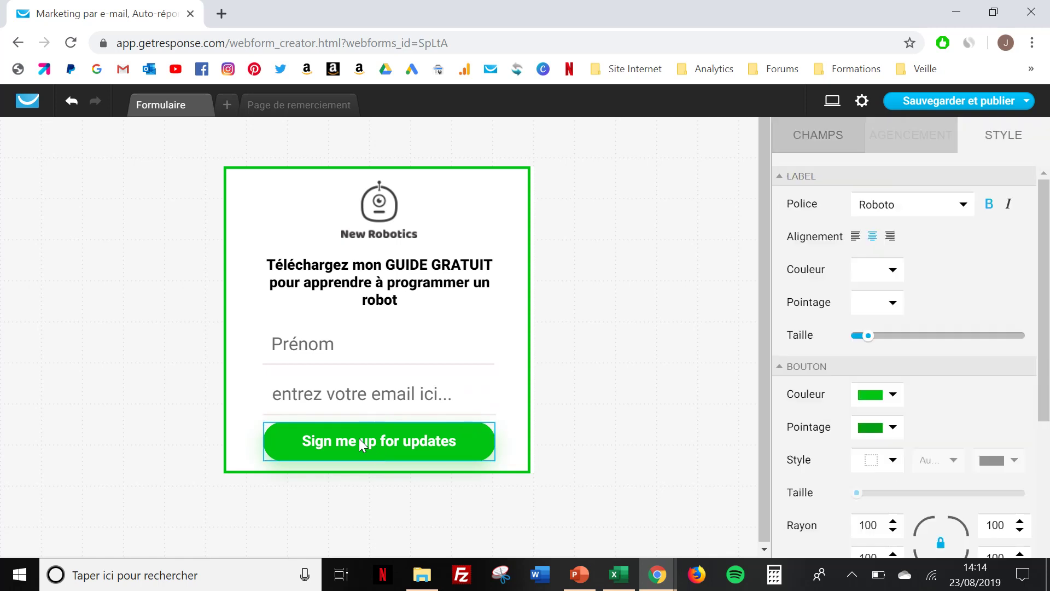
key(Delete)
key(Delete)
key(Delete)
key(Delete)
key(Delete)
key(Delete)
key(Delete)
key(Delete)
key(Delete)
key(Delete)
key(Delete)
key(Delete)
key(Delete)
key(Delete)
key(Delete)
key(Delete)
key(Delete)
key(Delete)
key(Delete)
key(Delete)
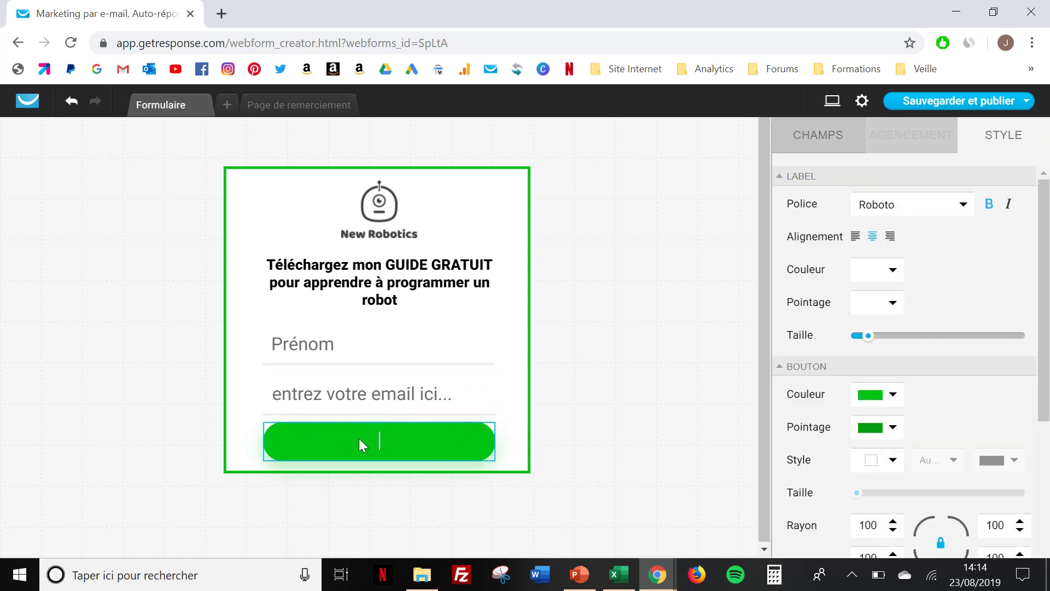
text(RECEVOIR MAI)
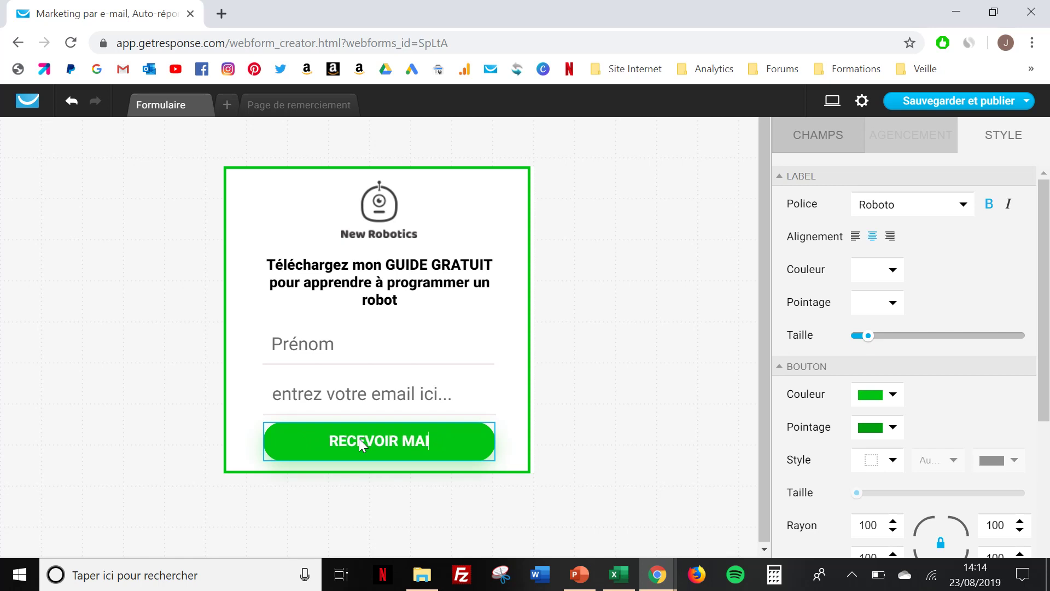
text(NTENANT !)
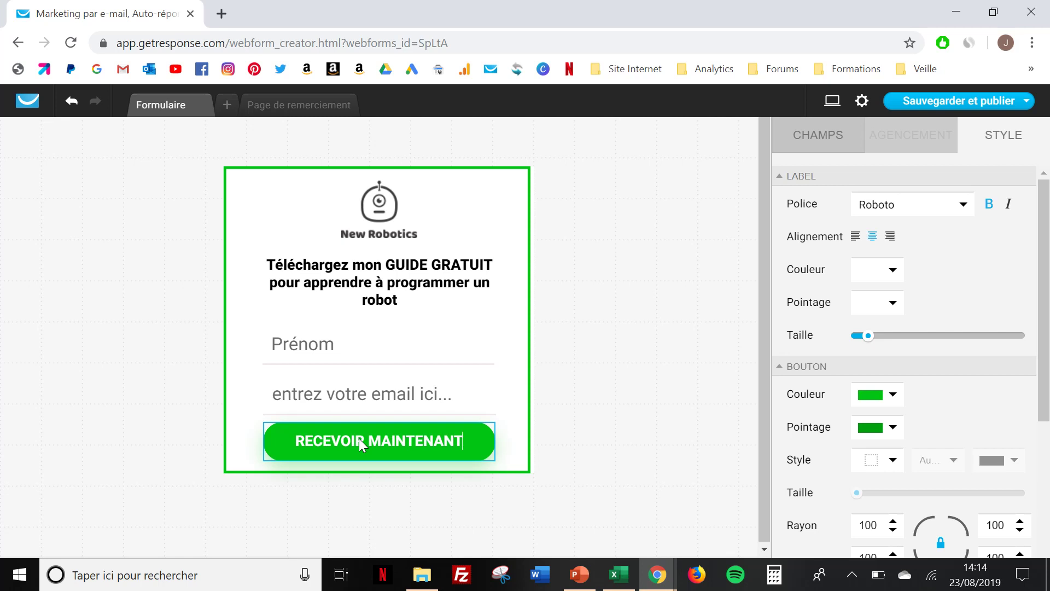
click(641, 393)
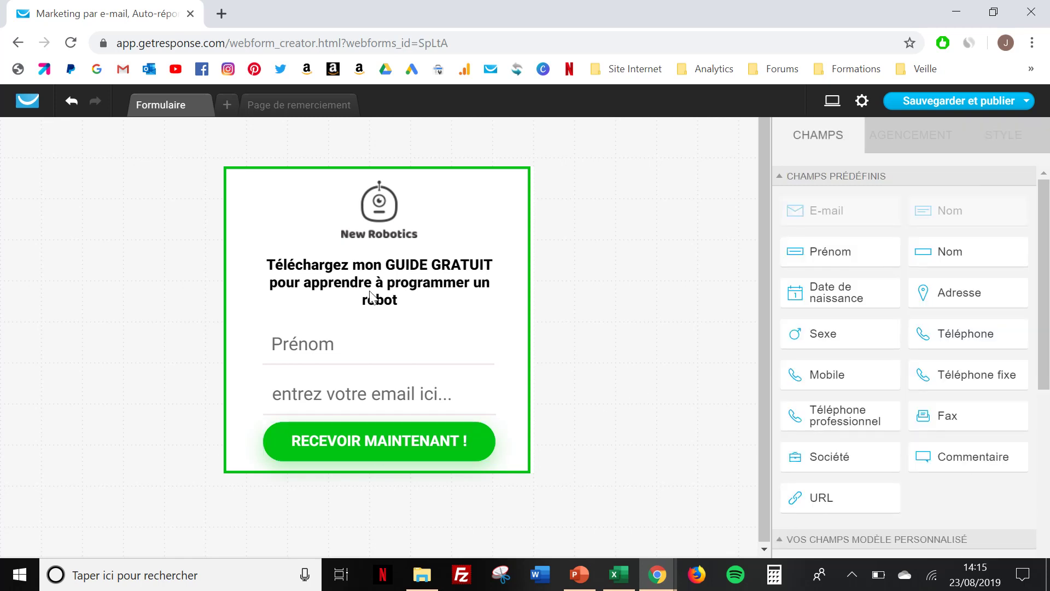
- Increase the heading's text size slightly
click(373, 274)
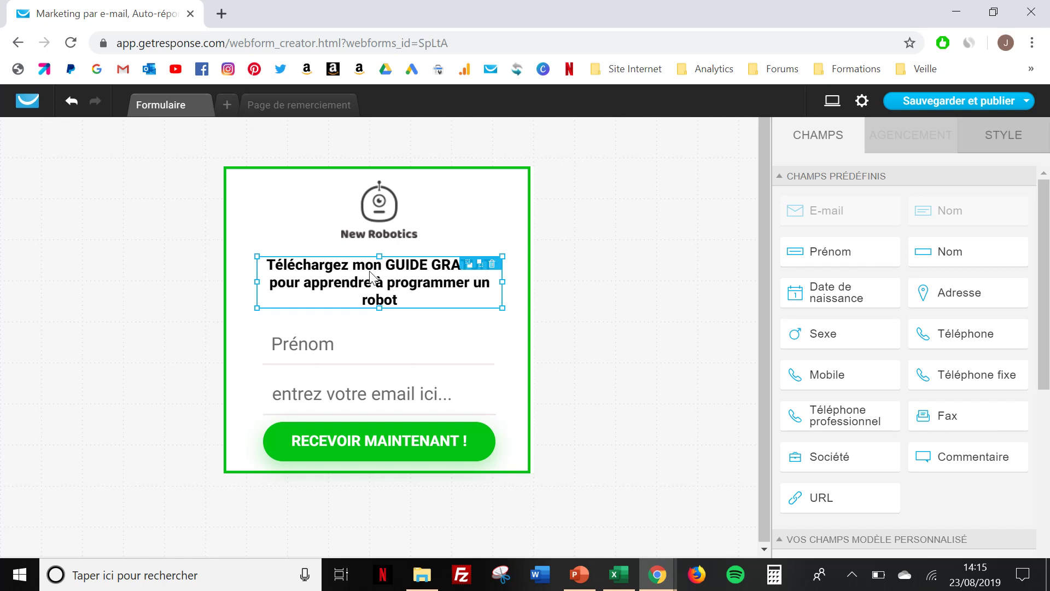
click(1004, 135)
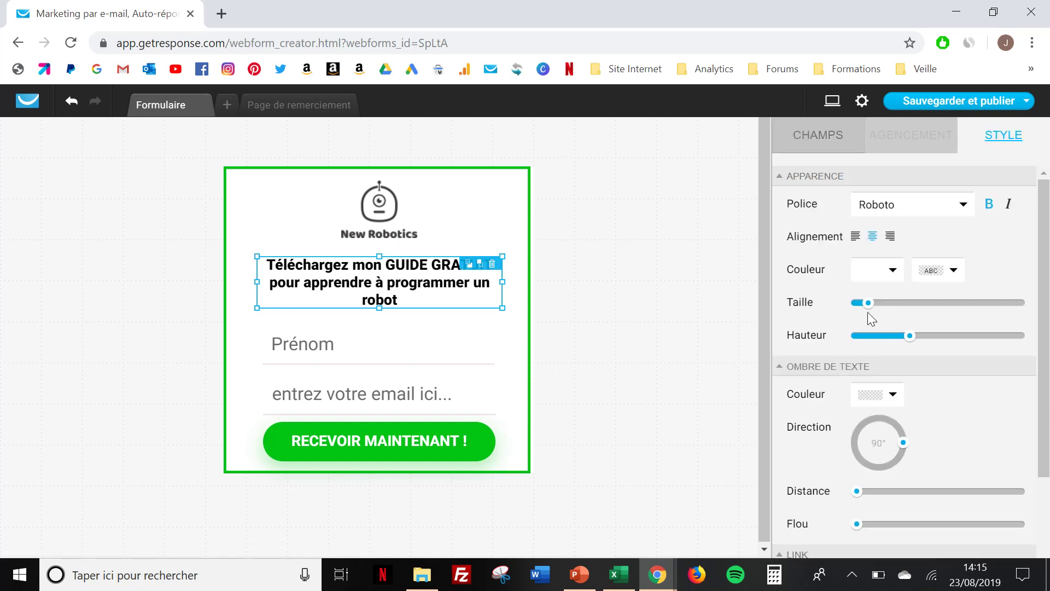
drag(869, 307, 872, 308)
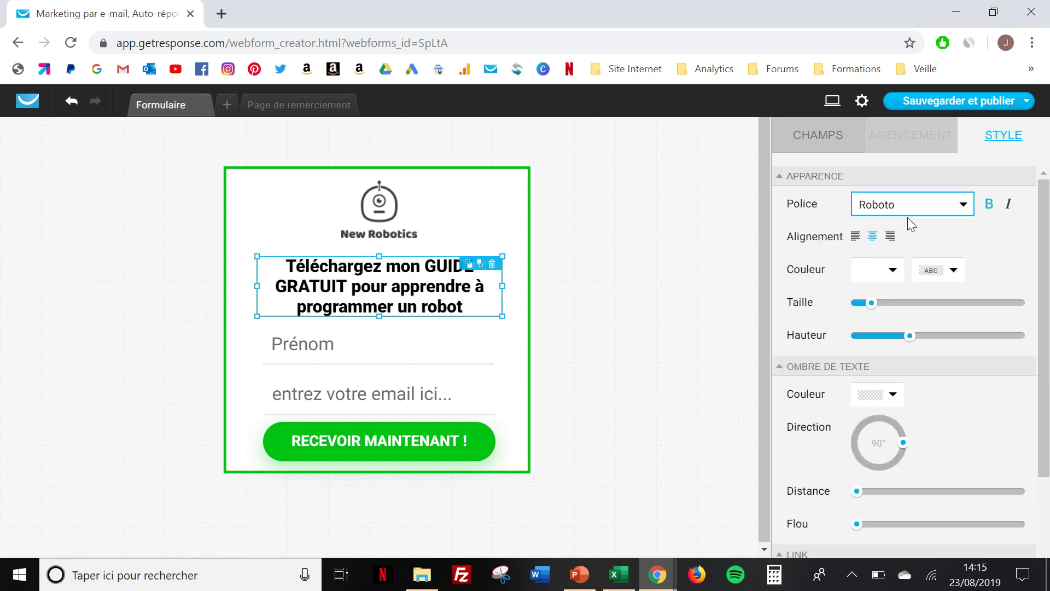
- Set the form heading's font to Arvo
click(921, 208)
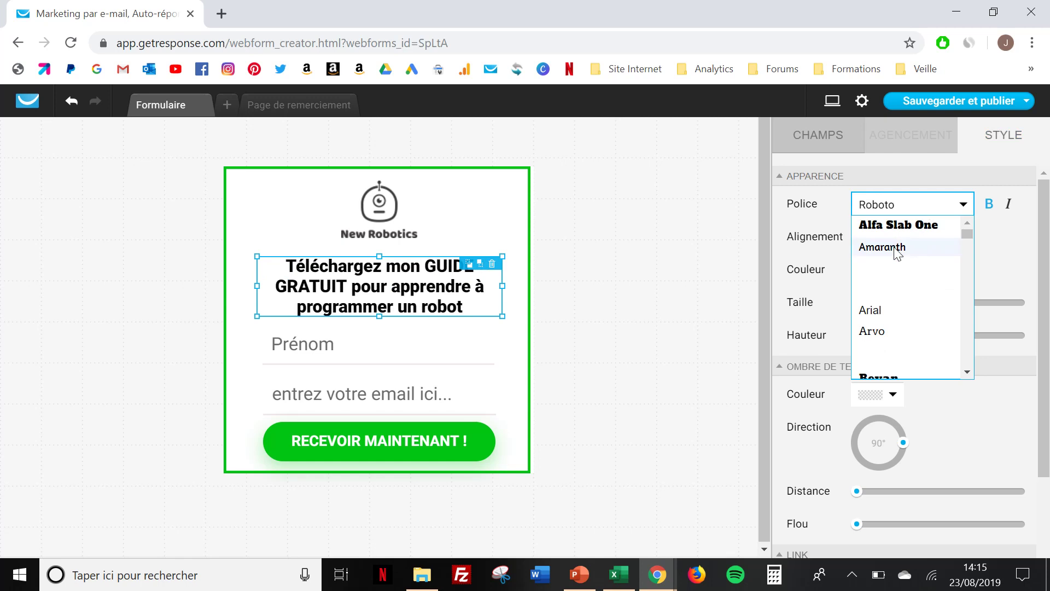
click(876, 310)
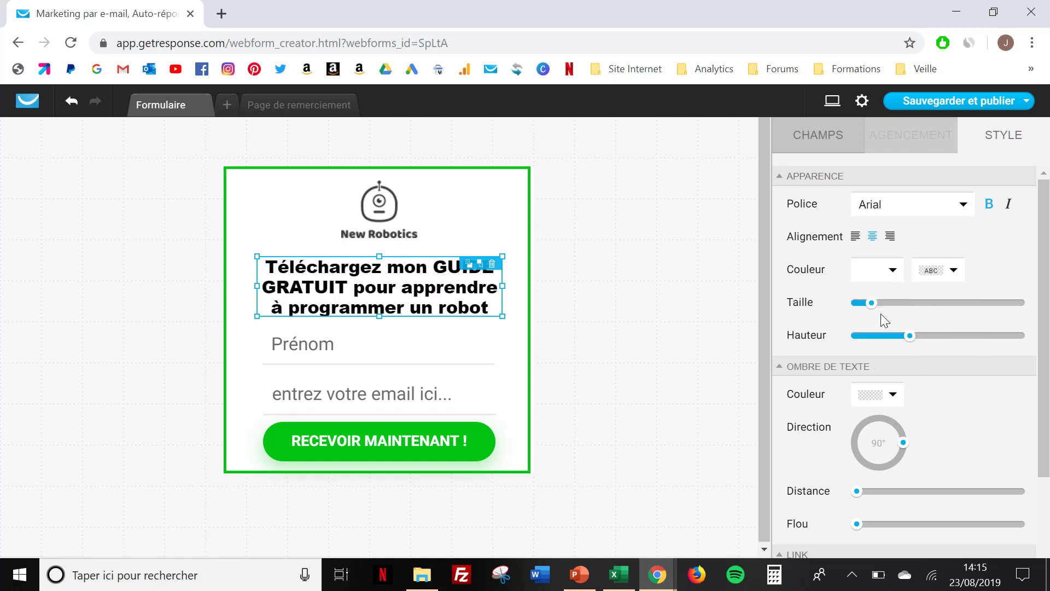
click(914, 202)
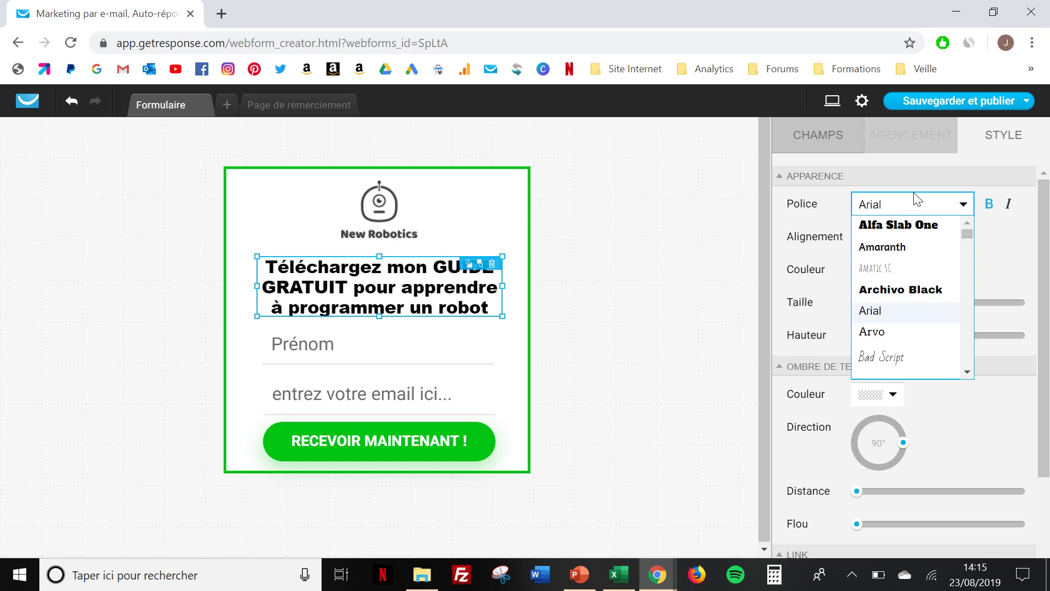
click(881, 332)
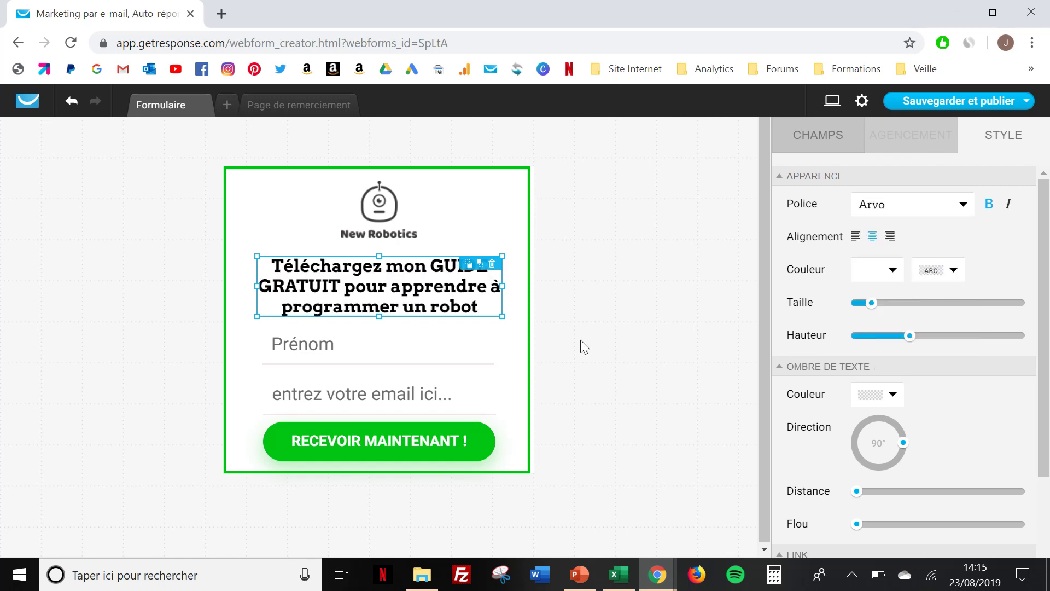
click(596, 271)
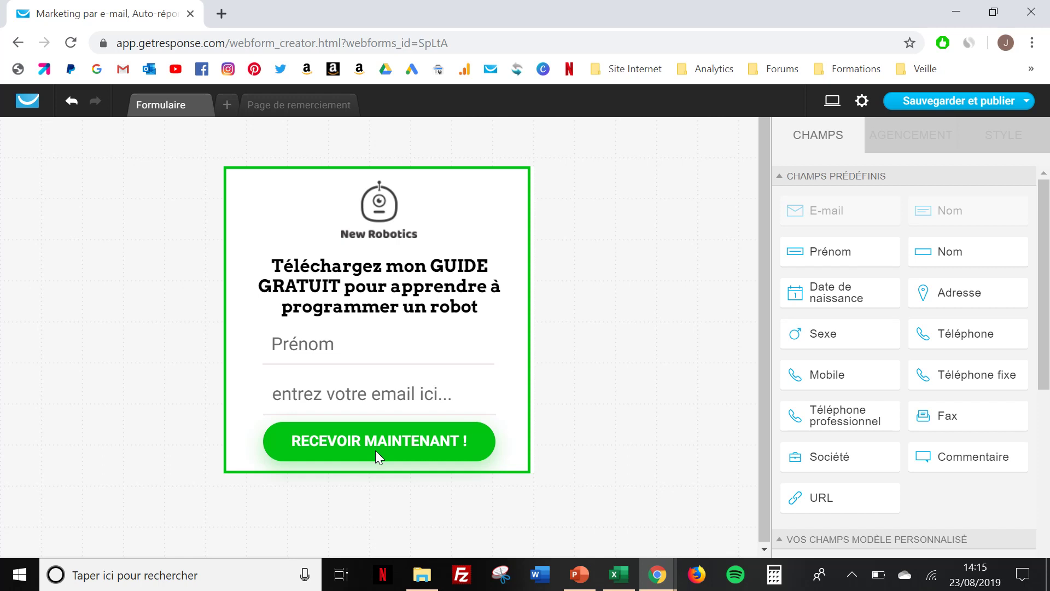
- Replace the thank-you page's heading with "Vous avez reçu un email..."
click(295, 102)
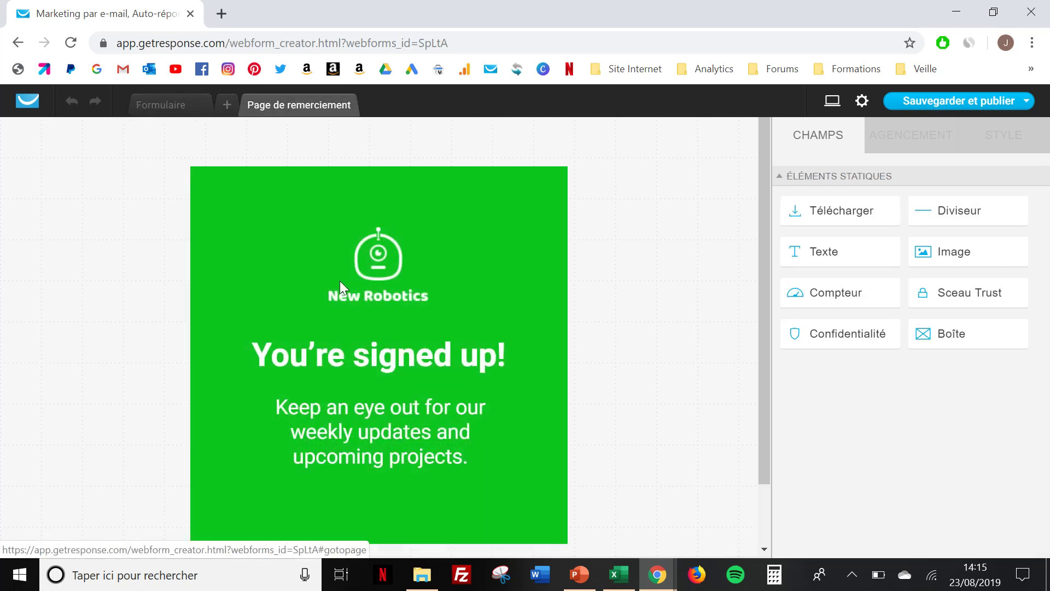
click(325, 357)
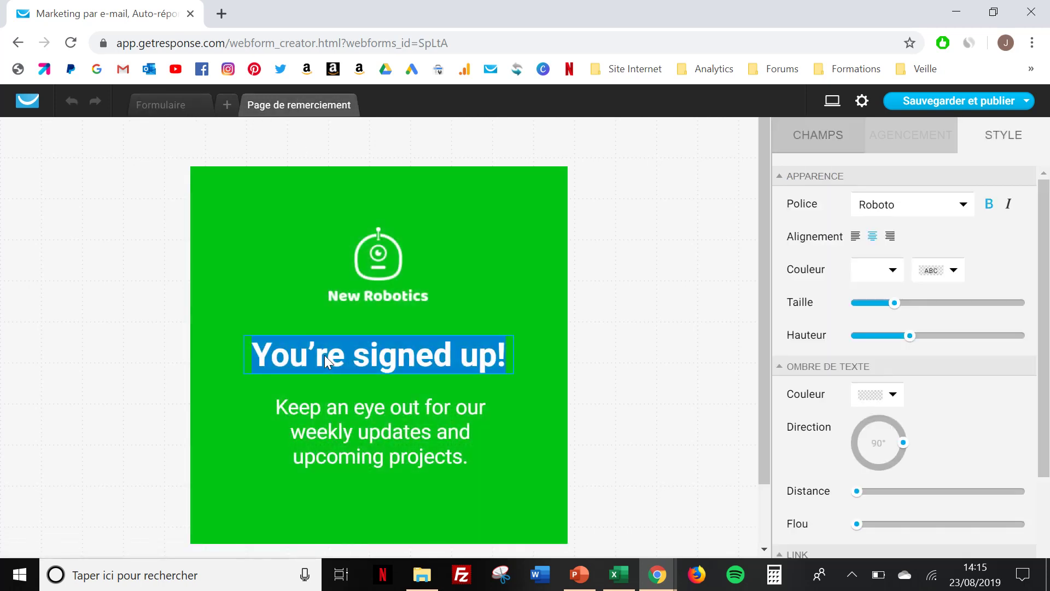
text(Vo)
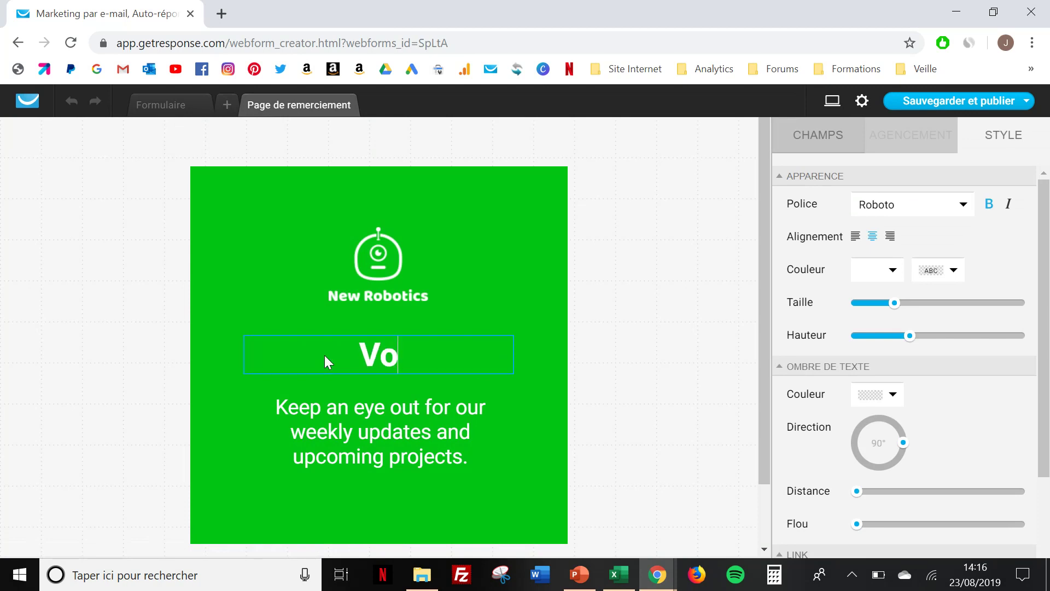
text(us avez re)
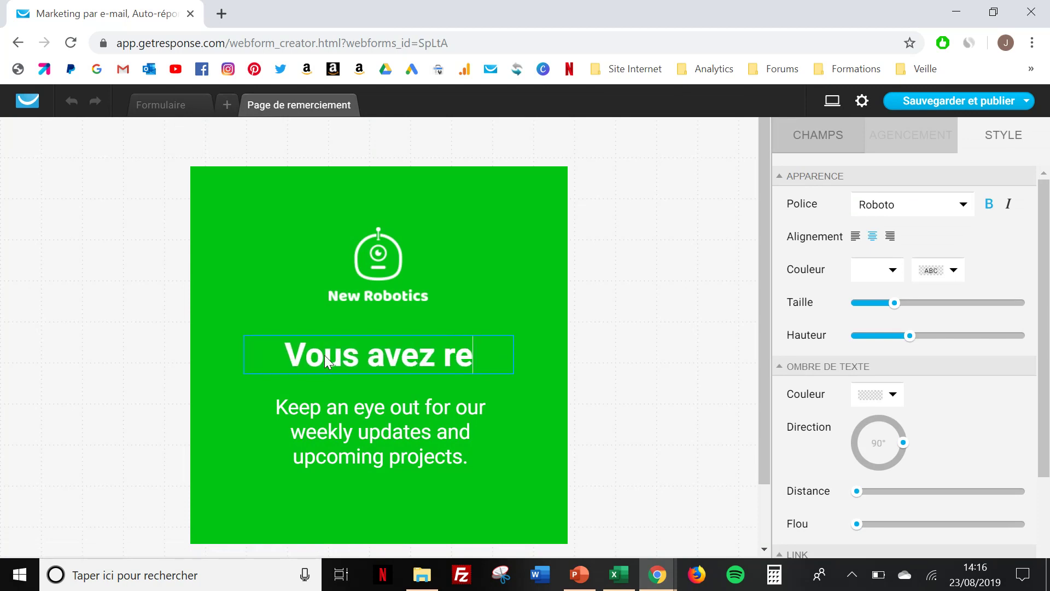
text(çu un email)
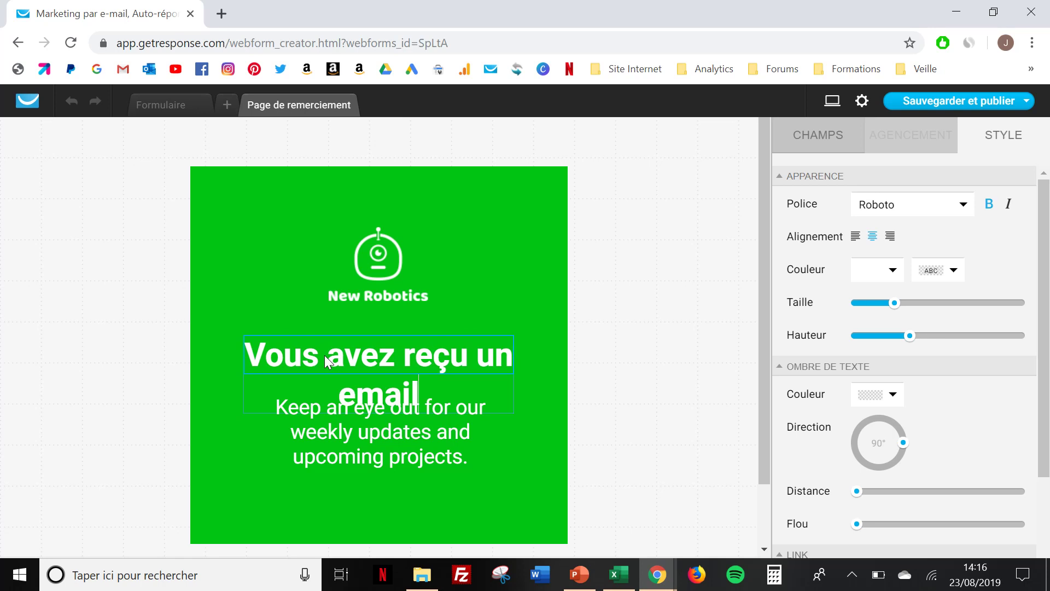
text(...)
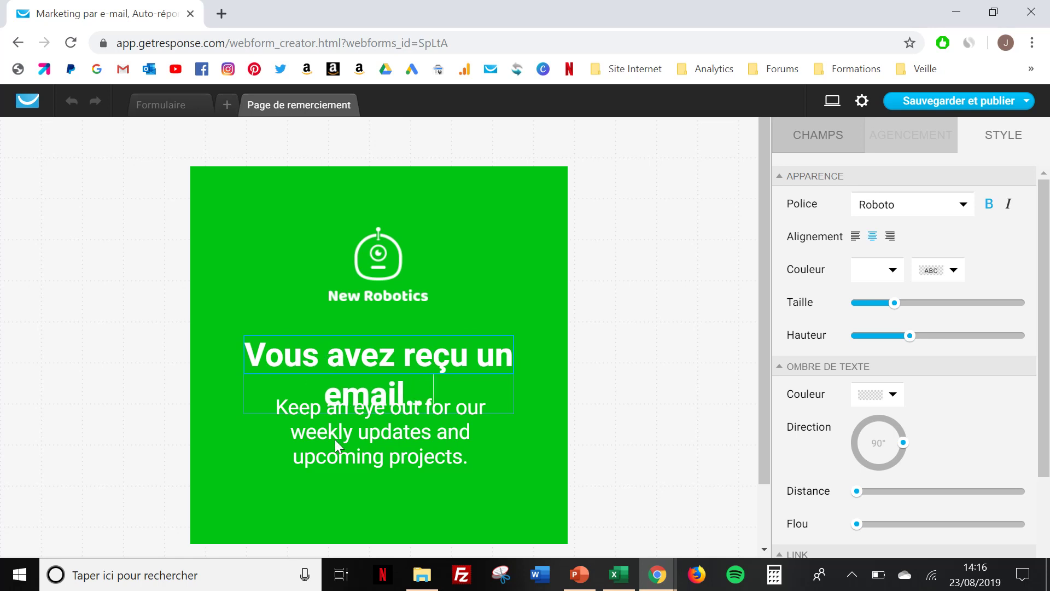
- Reduce the thank-you page heading's text size to 22
click(335, 439)
click(335, 343)
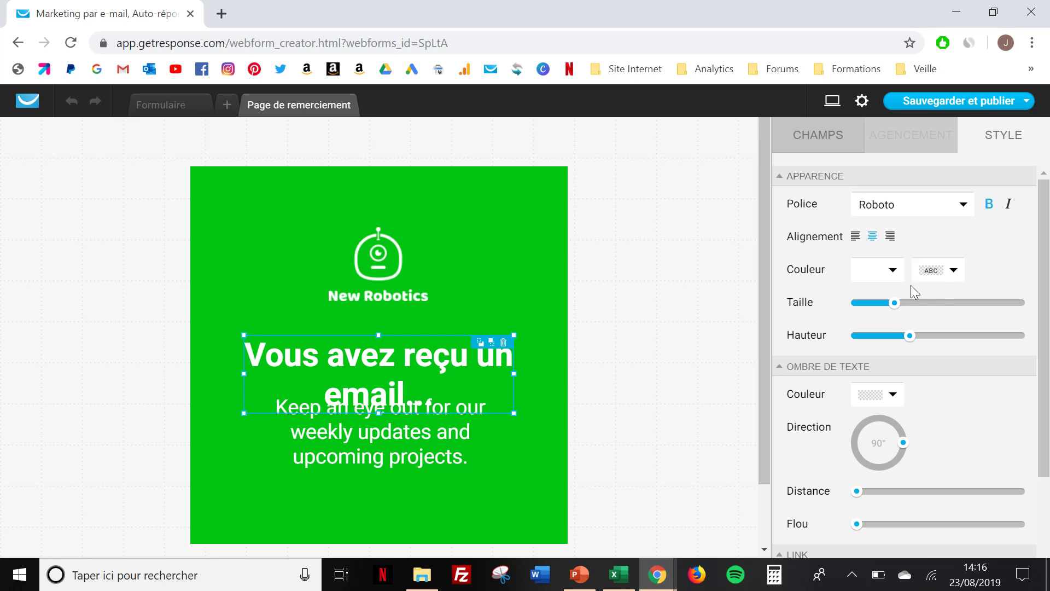
drag(894, 302, 874, 303)
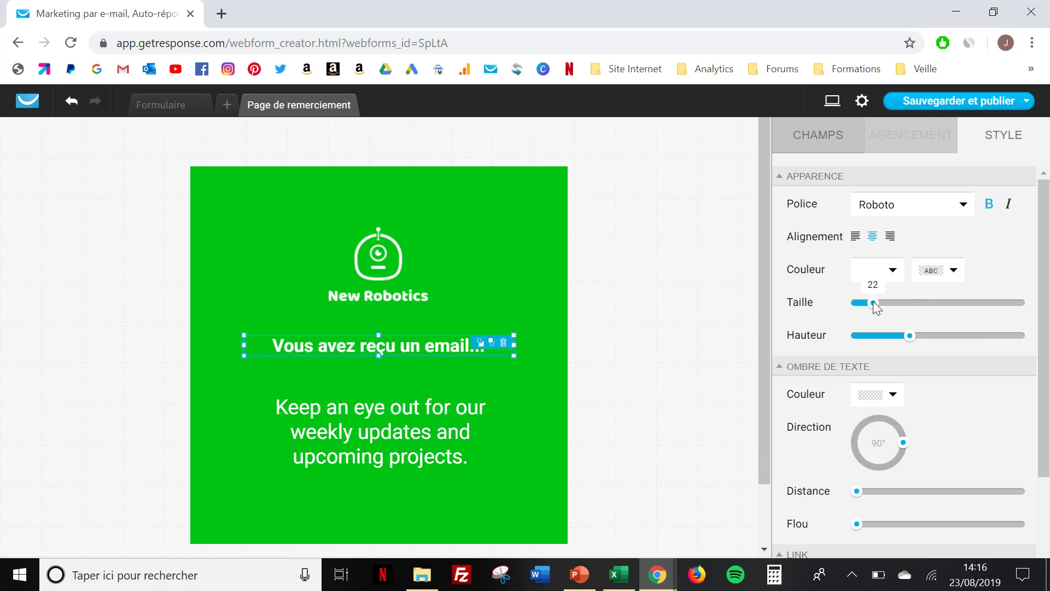
- Replace the paragraph under the thank-you page's heading with "Vérifiez dans votre boite de reception"
click(438, 405)
click(437, 405)
key(ctrl+a)
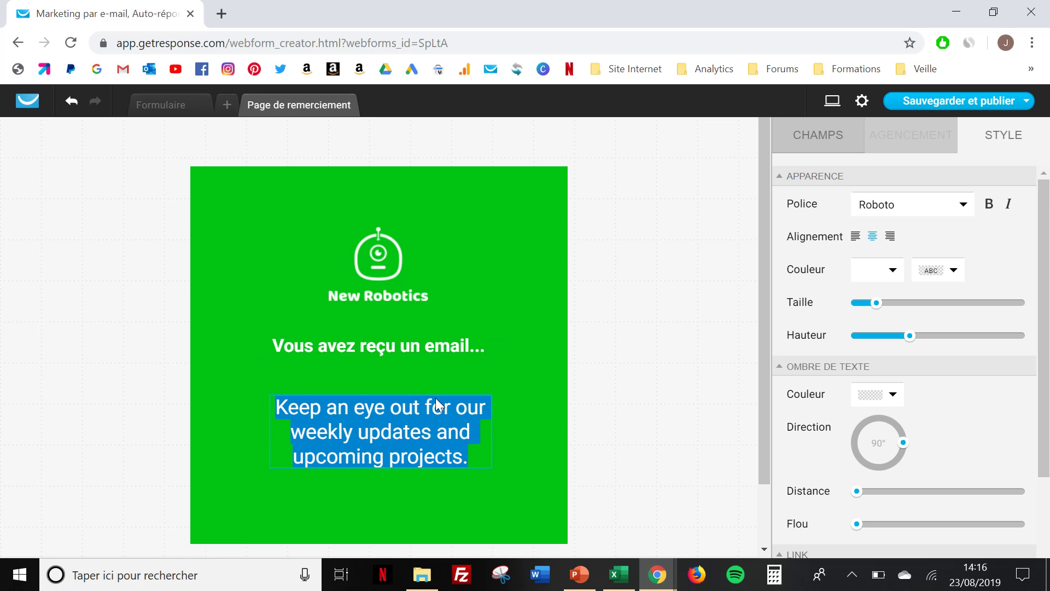
text(Vér)
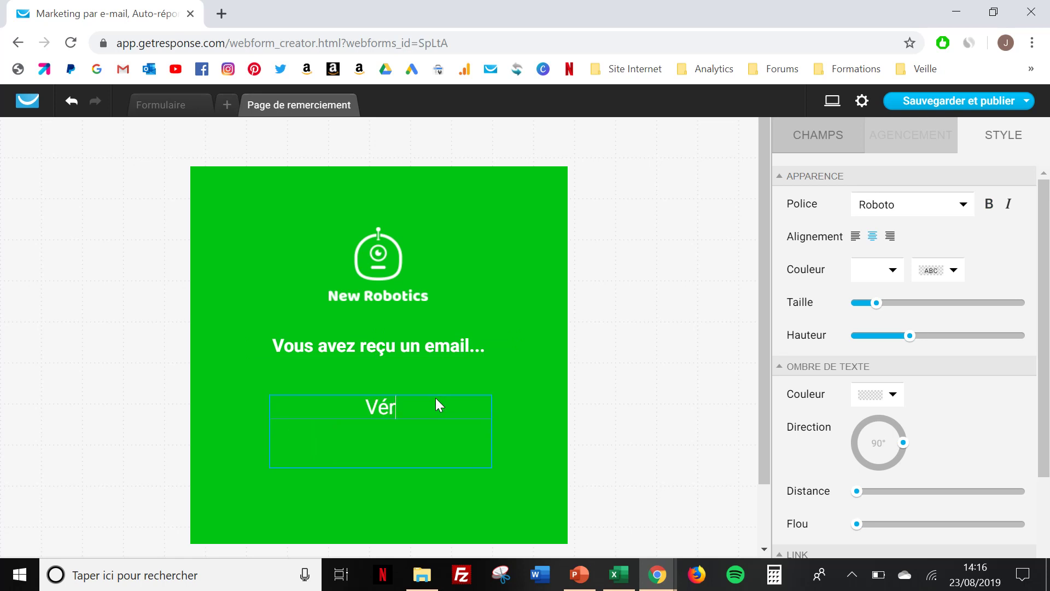
text(ifiez da)
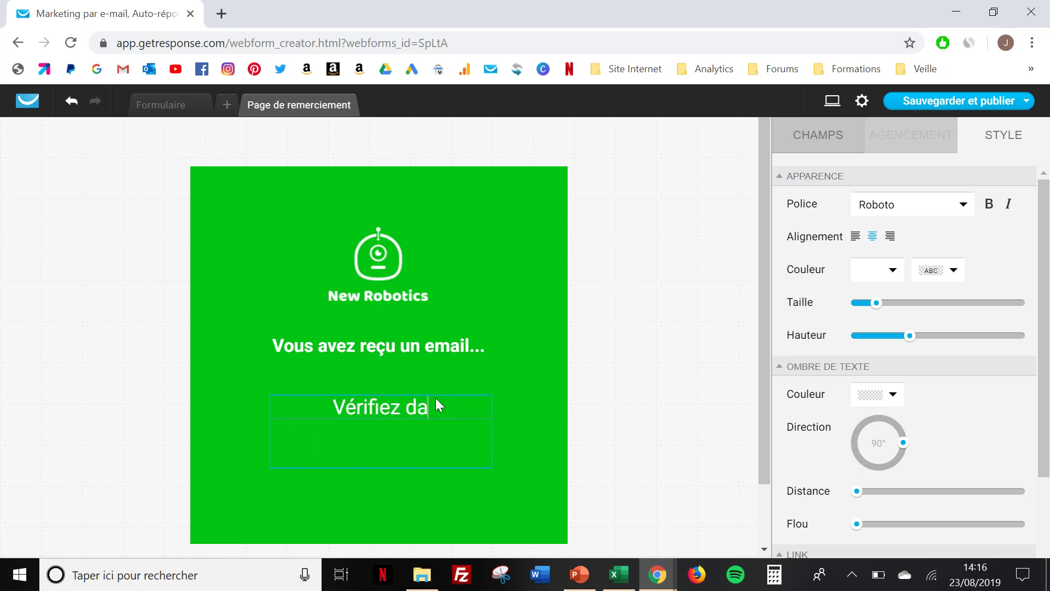
text(ns votre b)
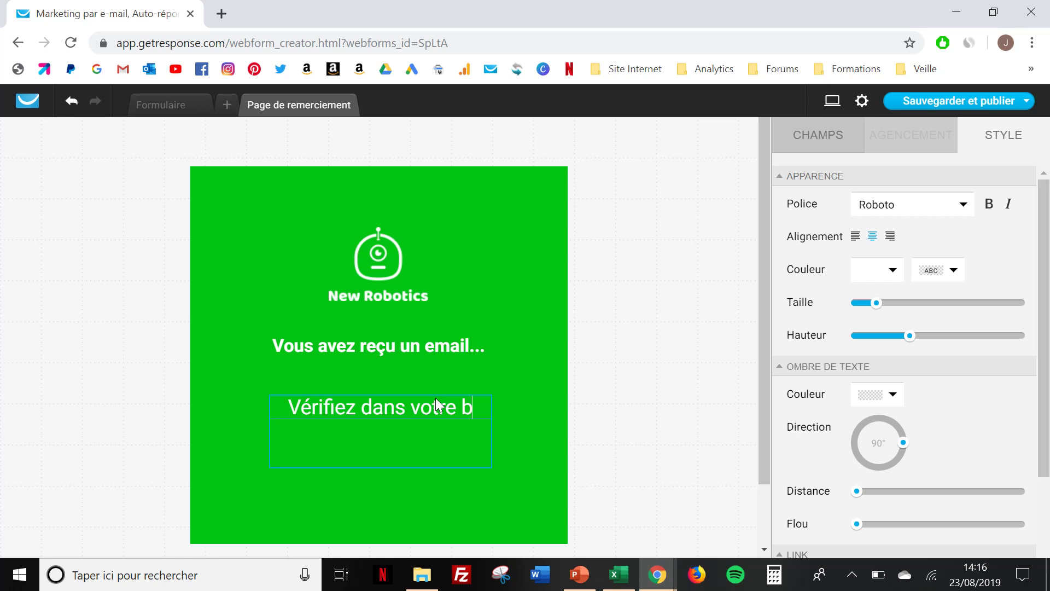
text(oite de re)
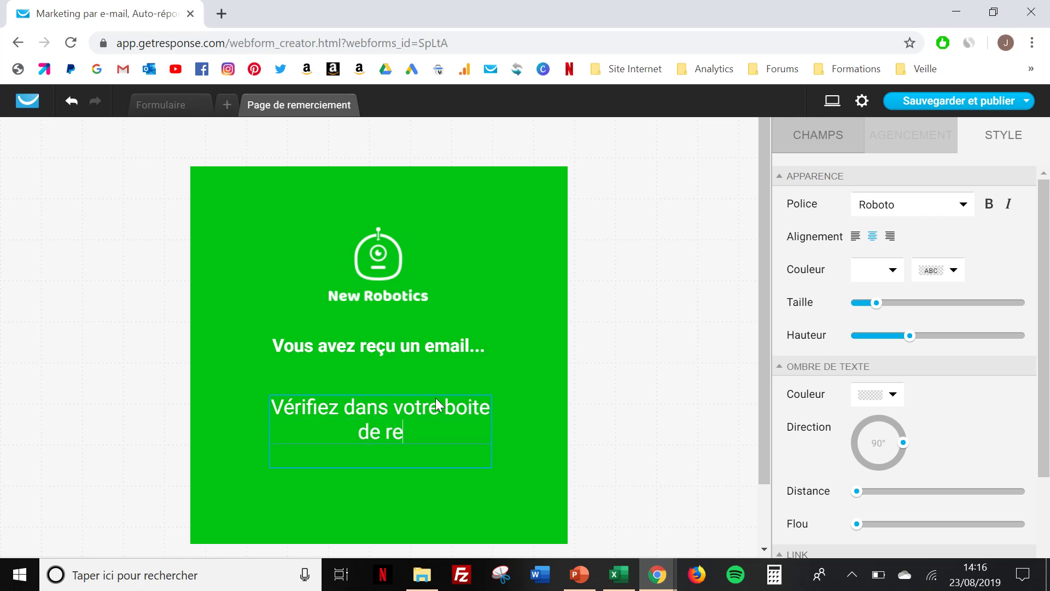
text(ception)
click(687, 354)
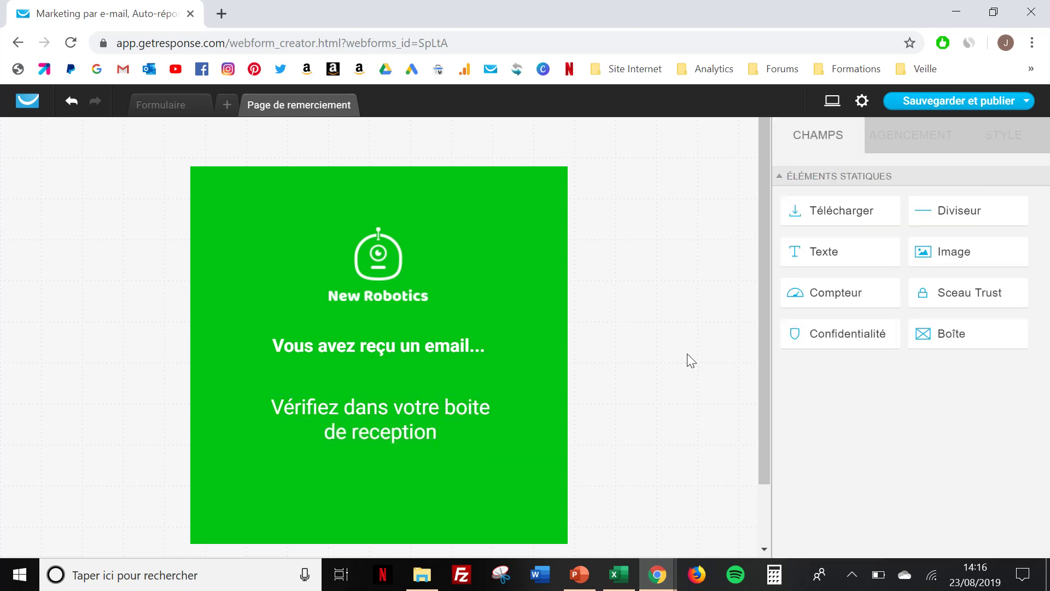
- Return to the sign-up form and rename it "Formulaire barre latérale Guide Robot" in the form settings
click(199, 111)
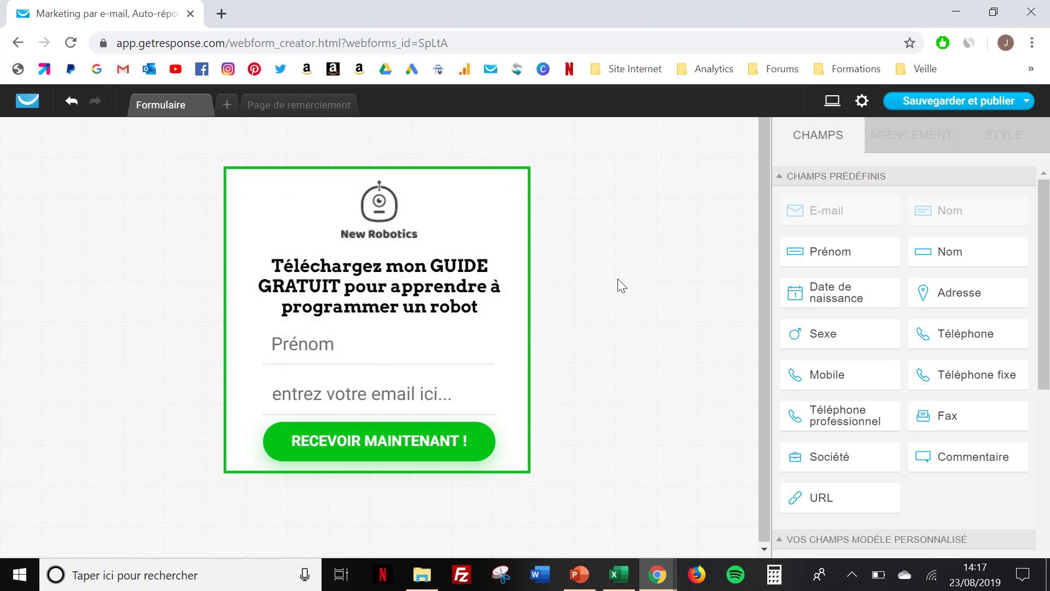
click(865, 102)
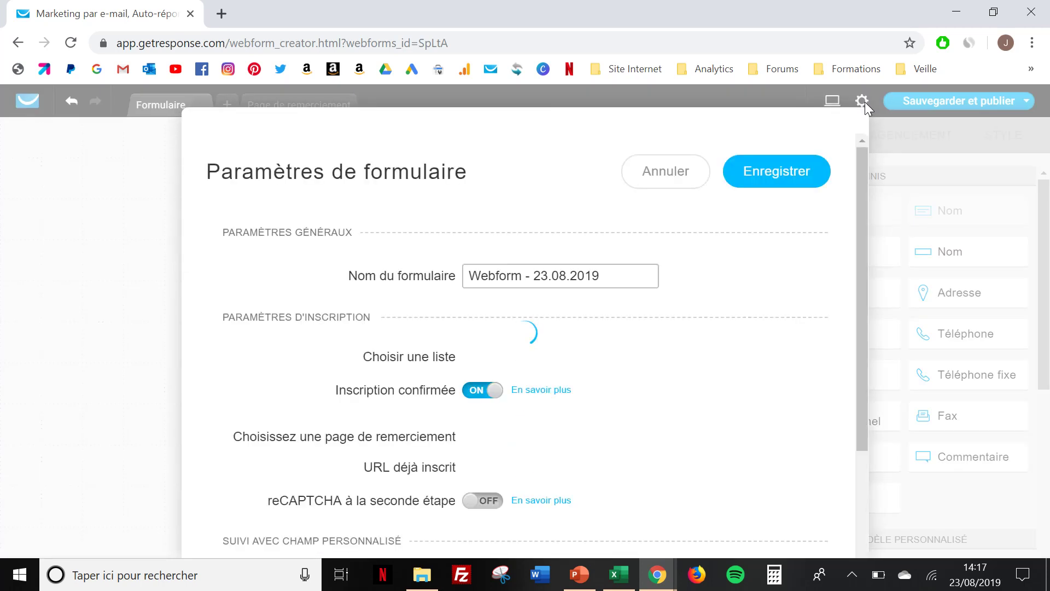
double_click(576, 267)
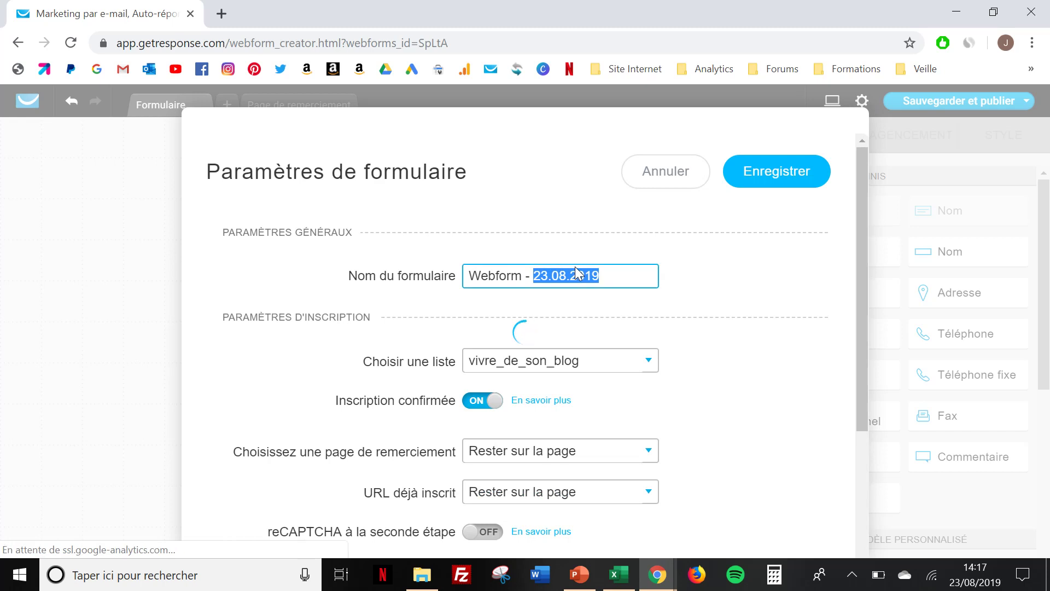
triple_click(620, 277)
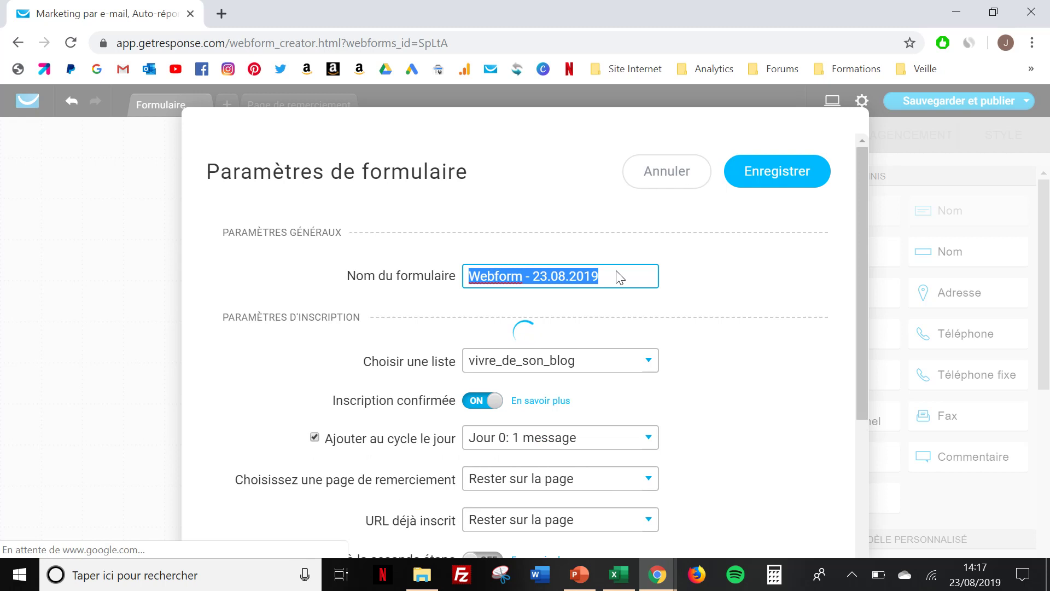
text(F)
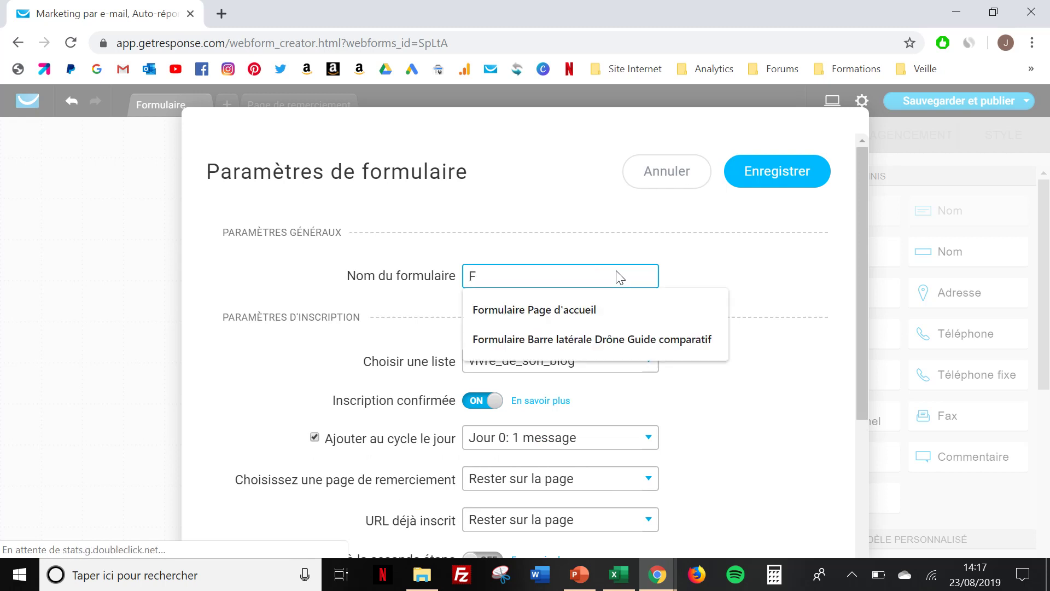
text(ormula)
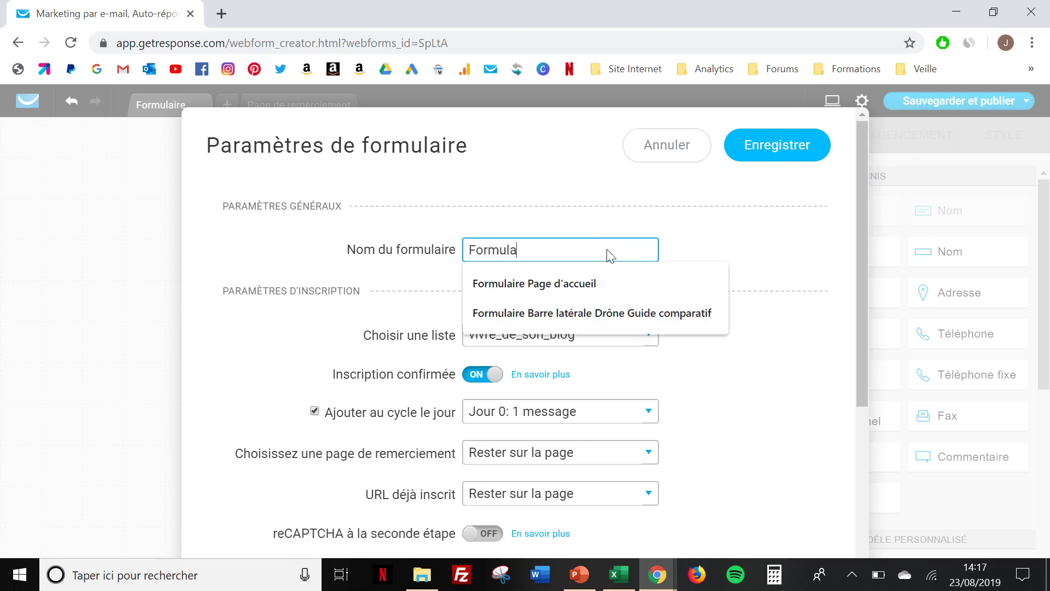
text(ire bar)
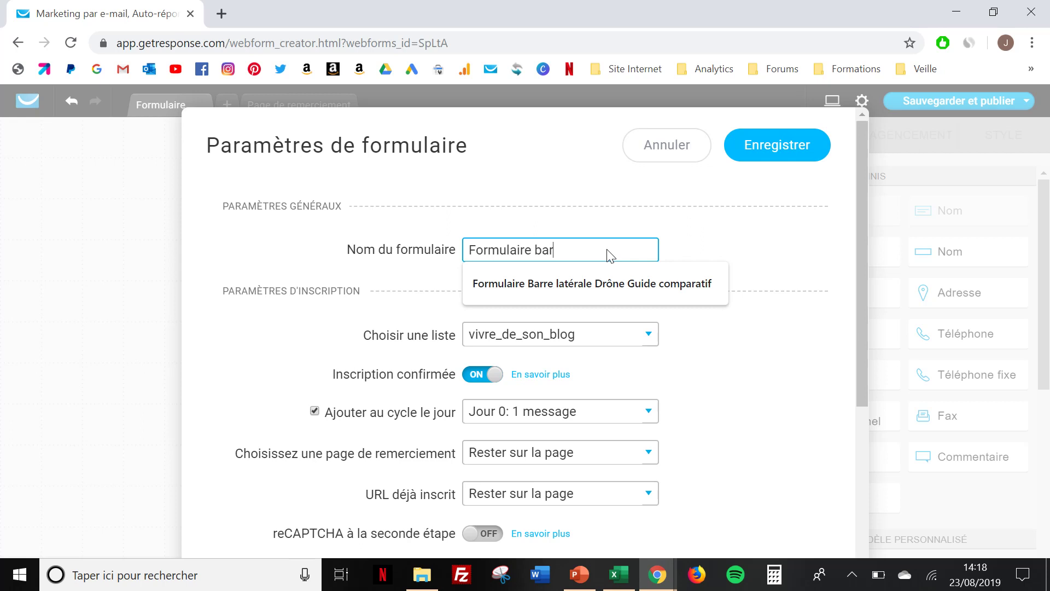
text(re latérale Guide )
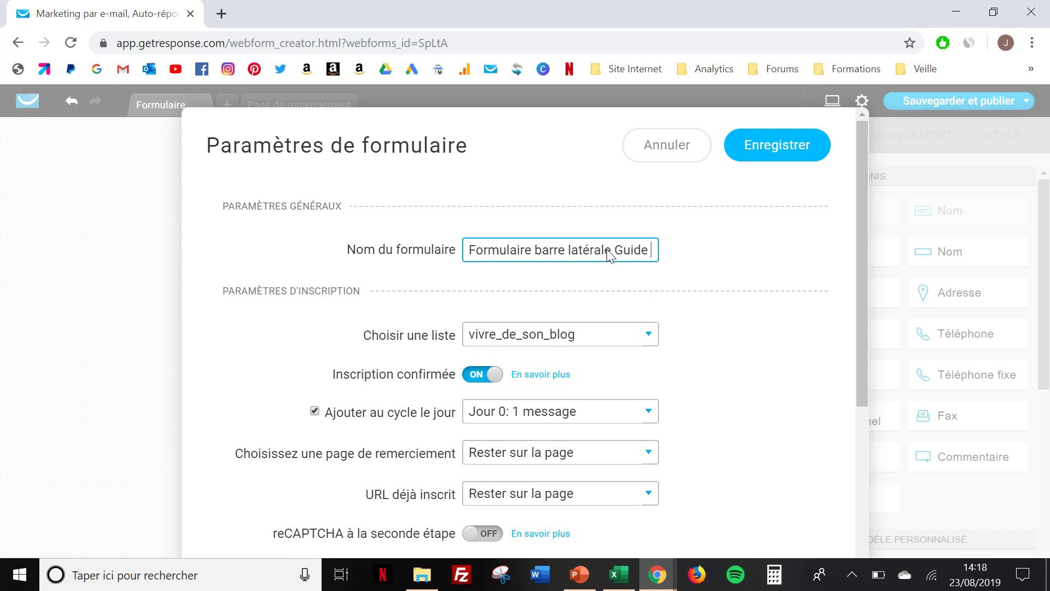
text(Robot)
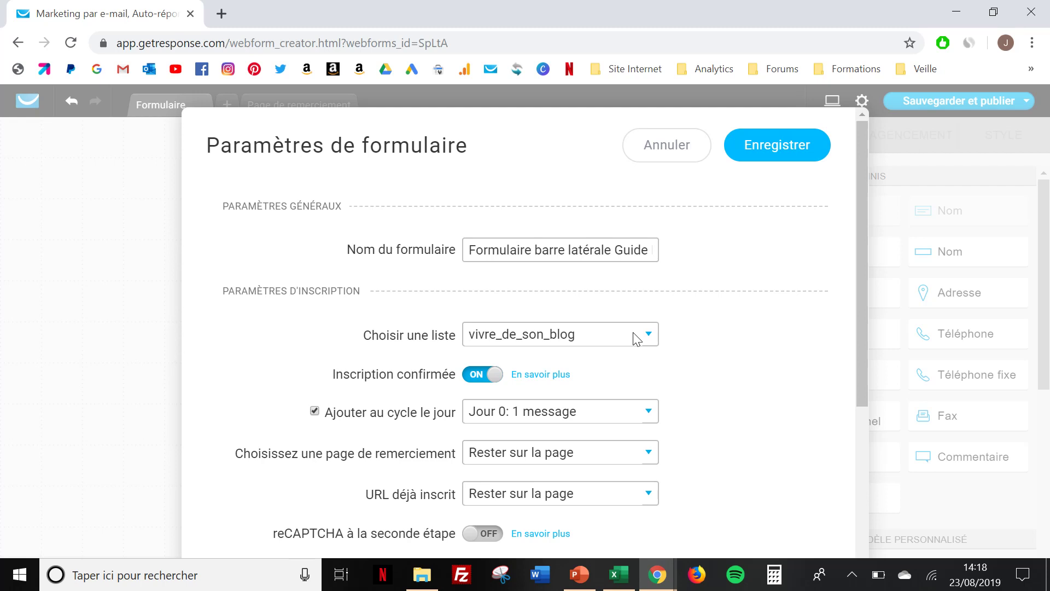
click(636, 339)
click(675, 325)
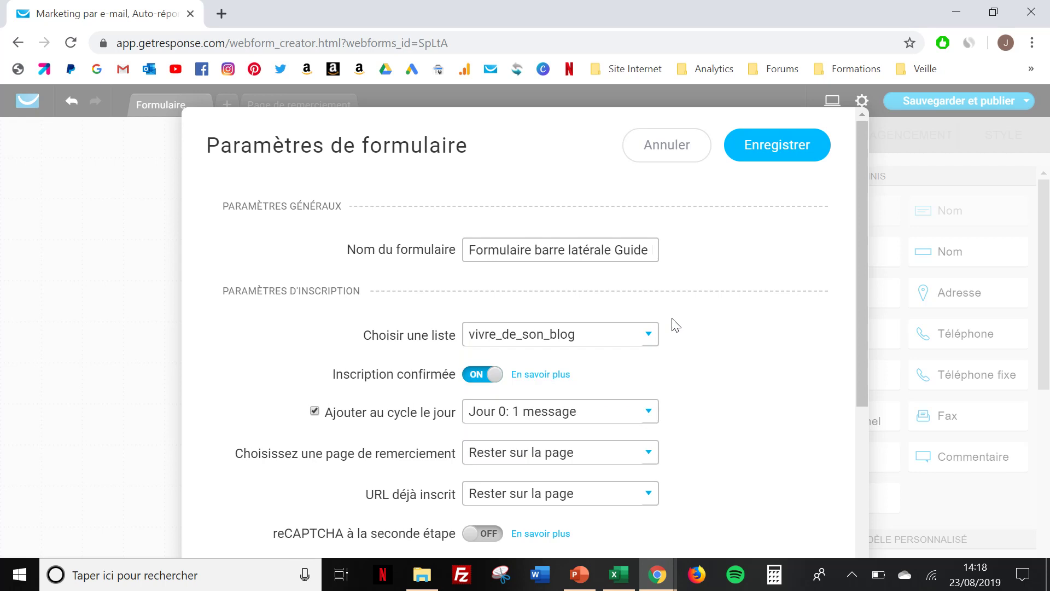
click(496, 375)
click(495, 376)
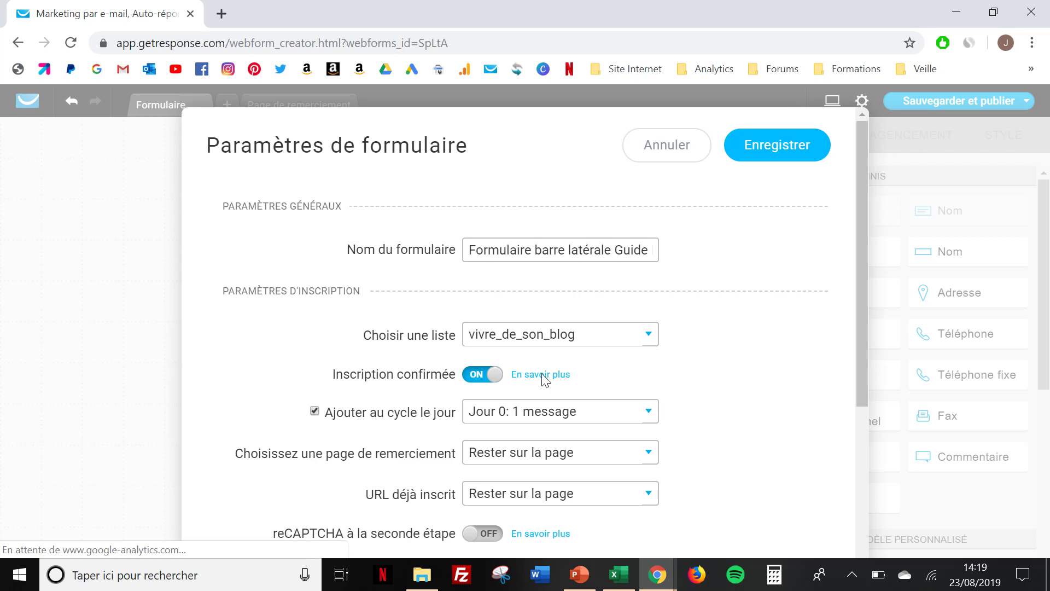
- Set the form's thank-you page option to "Par défaut" and review the remaining form settings
scroll(718, 399, down, 2)
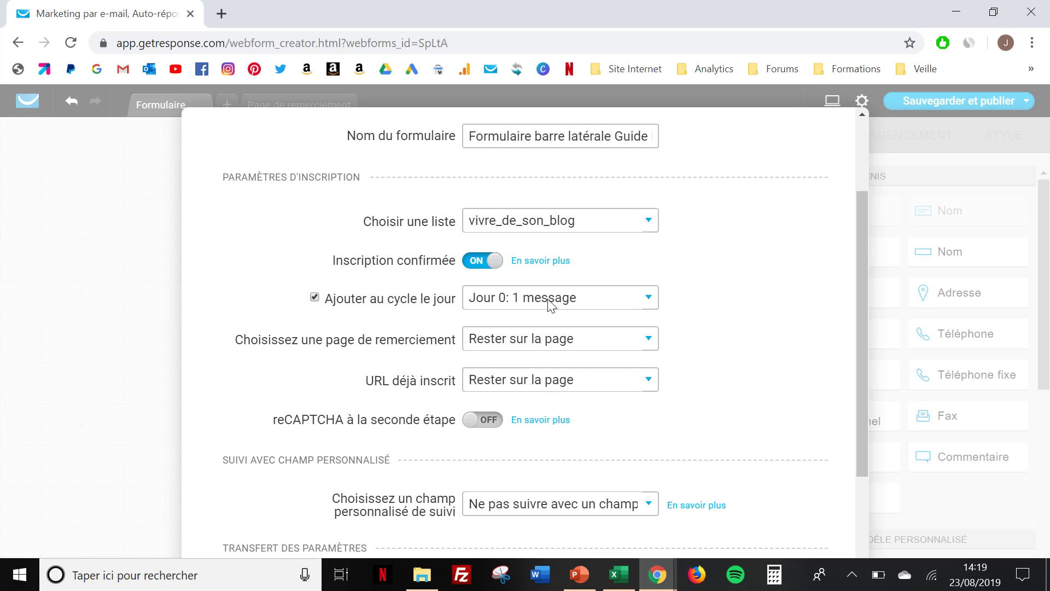
click(554, 347)
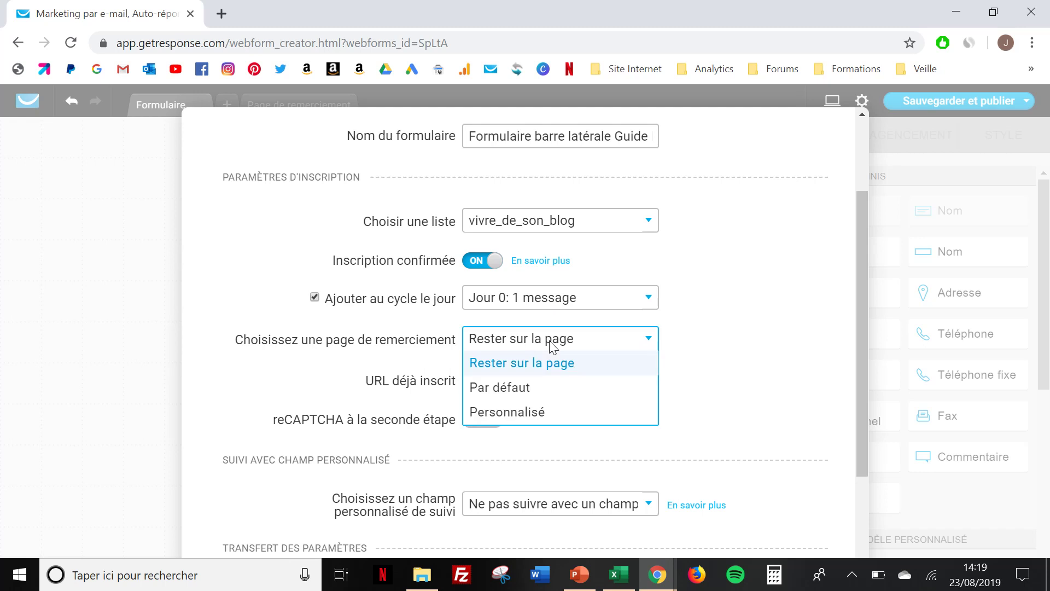
click(537, 386)
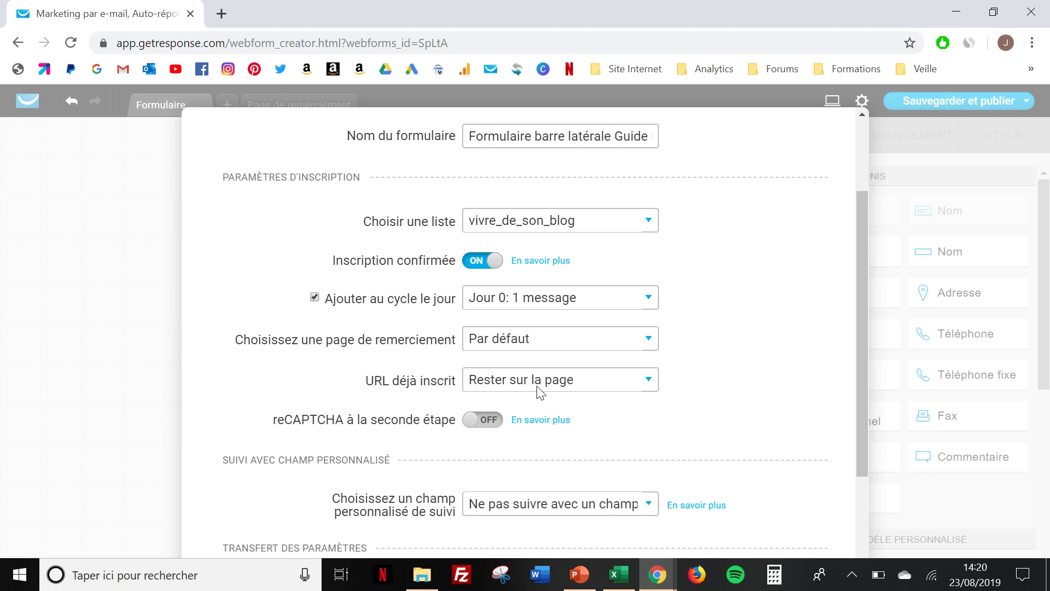
scroll(696, 391, down, 2)
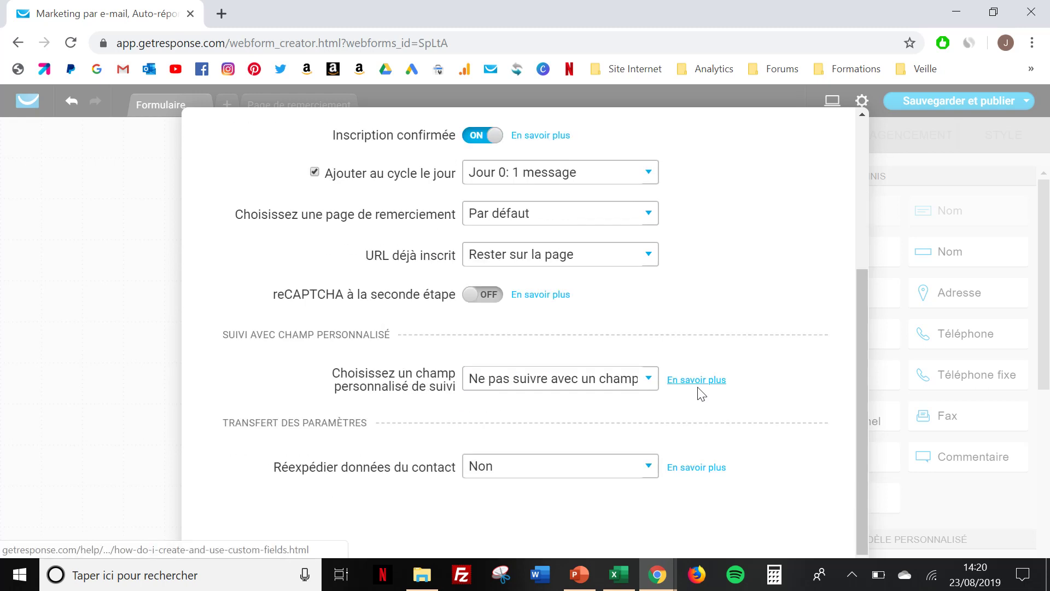
scroll(700, 393, up, 4)
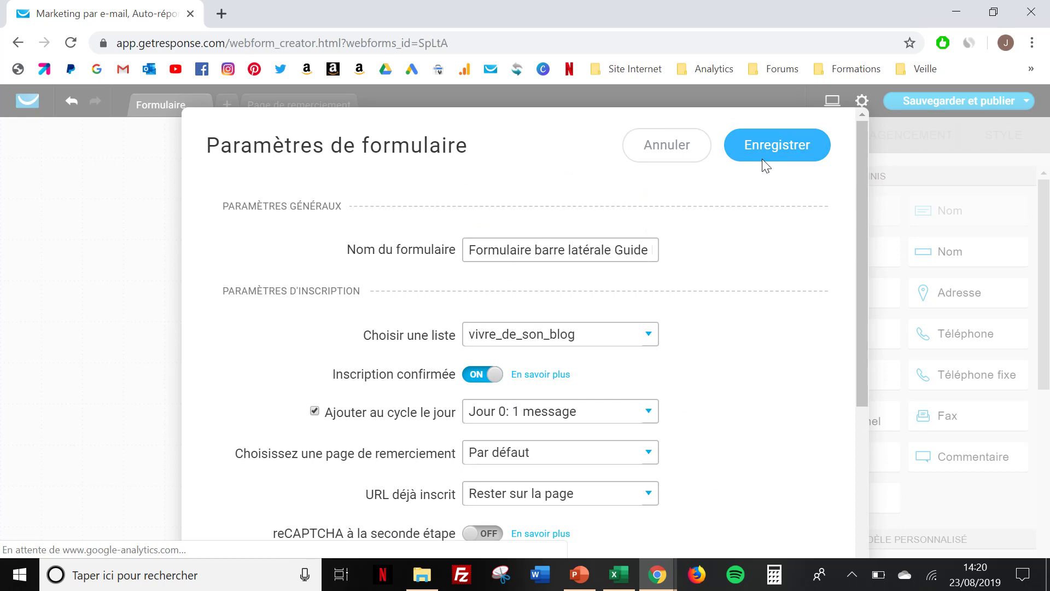
- Save the form settings, publish the form, and copy its JavaScript embed code for self-publishing
click(765, 147)
mouse_move(909, 94)
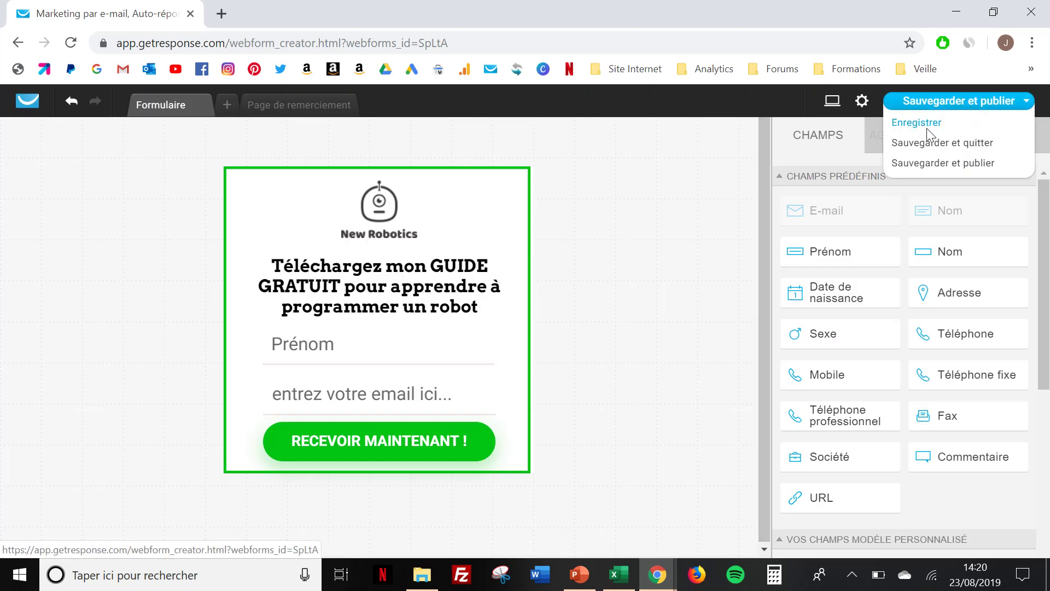
click(923, 102)
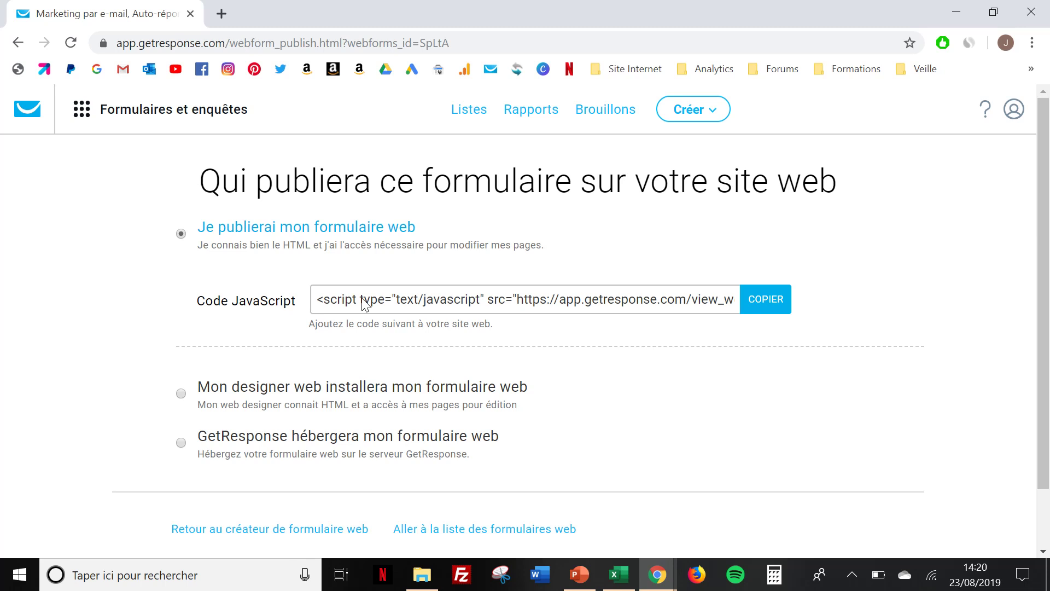
click(764, 307)
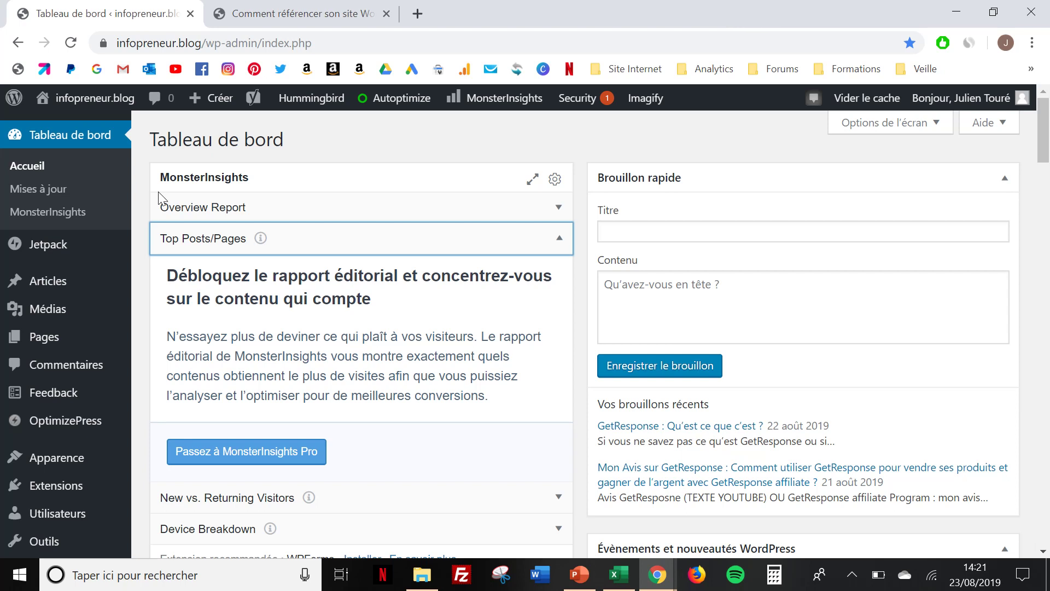
- In the infopreneur.blog WordPress admin, open the widget settings and add an HTML personnalisé widget to the Barre latérale area
mouse_move(60, 452)
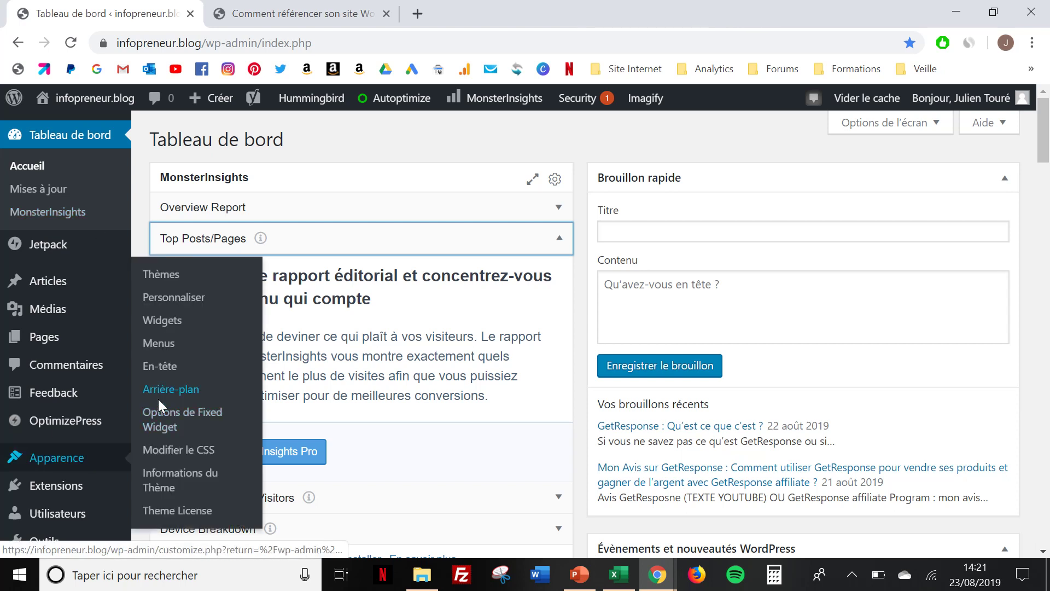
click(164, 315)
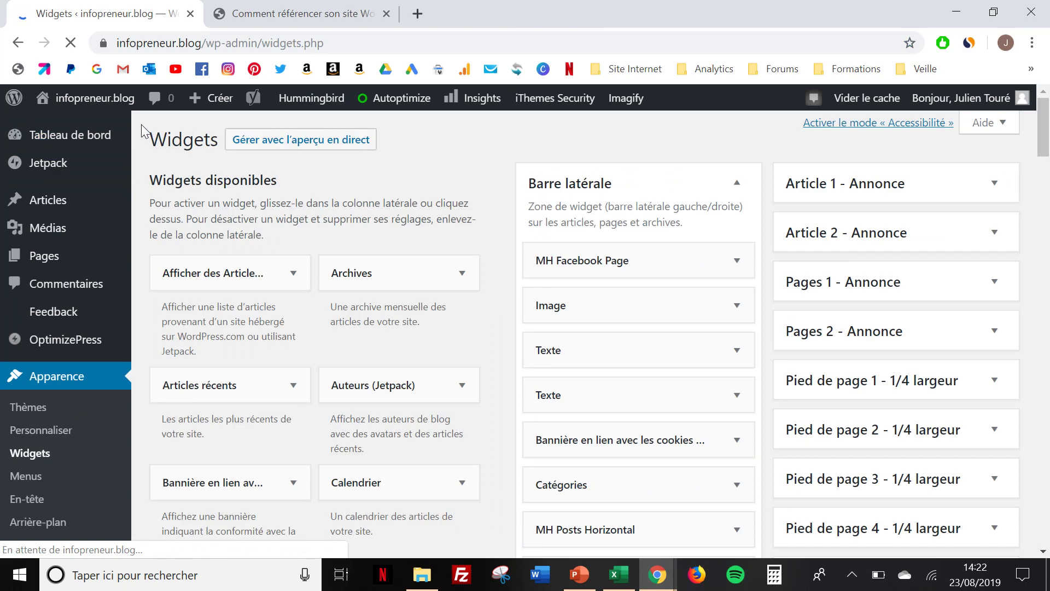
scroll(152, 186, down, 3)
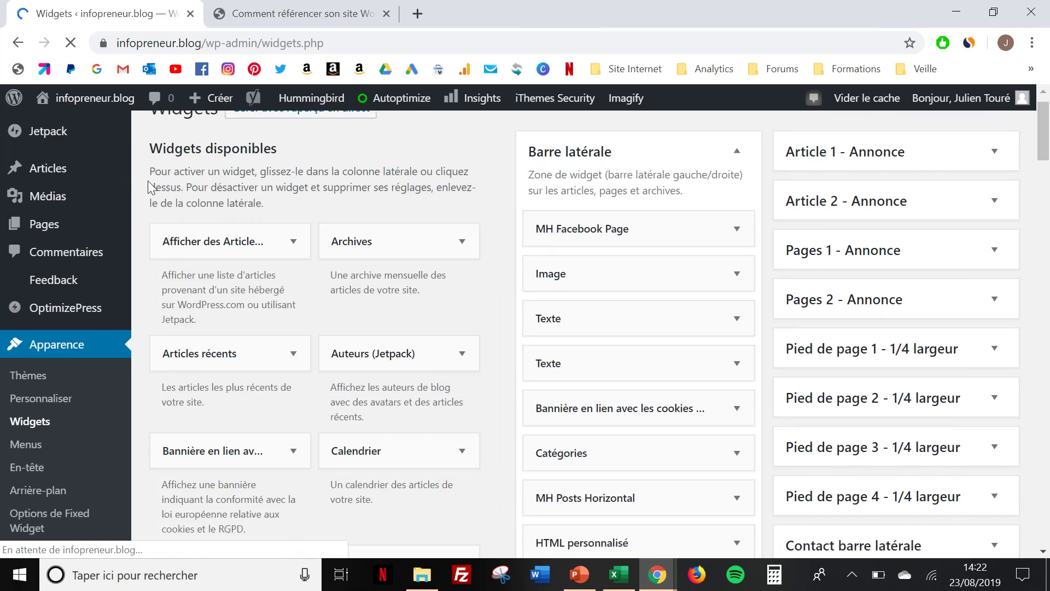
scroll(217, 277, down, 4)
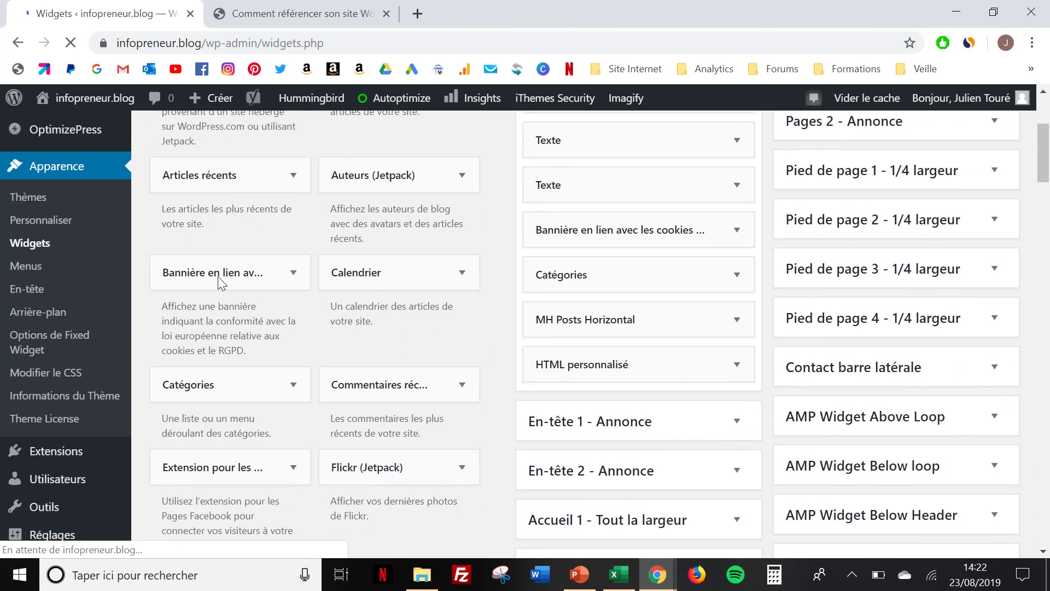
scroll(217, 281, down, 2)
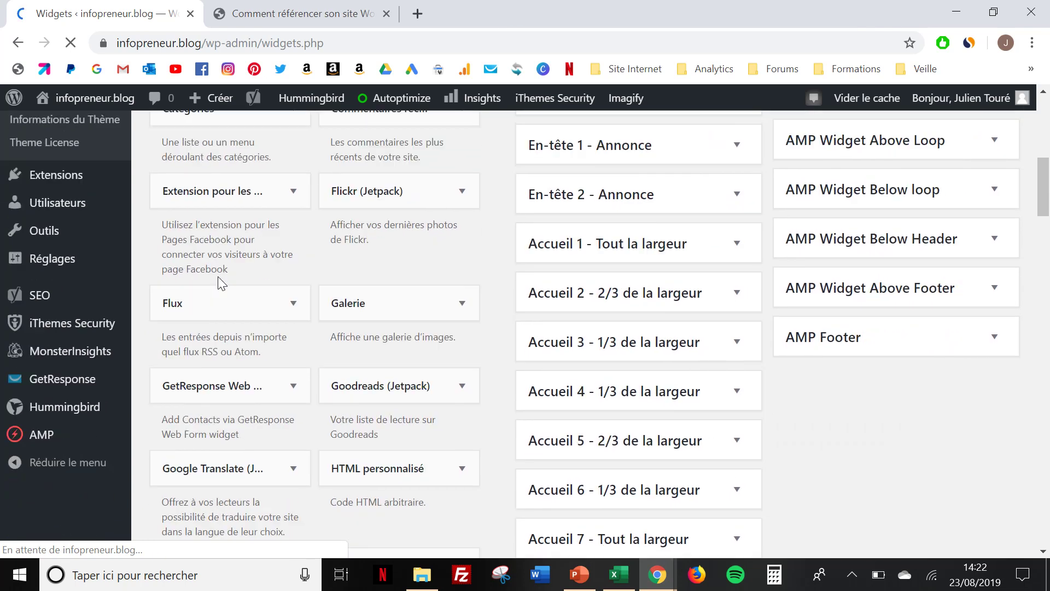
click(459, 393)
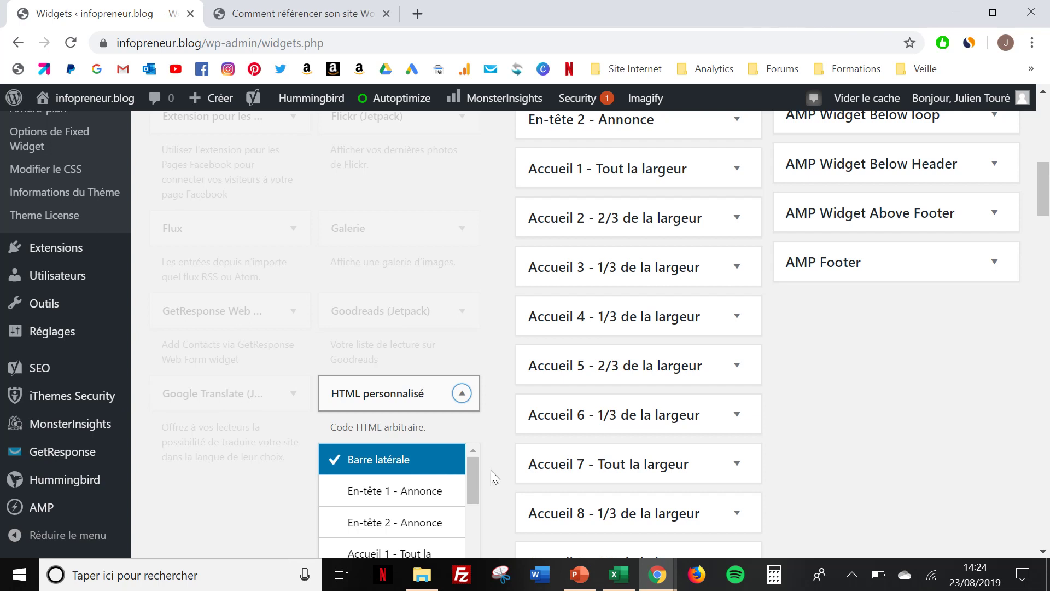
scroll(494, 464, down, 5)
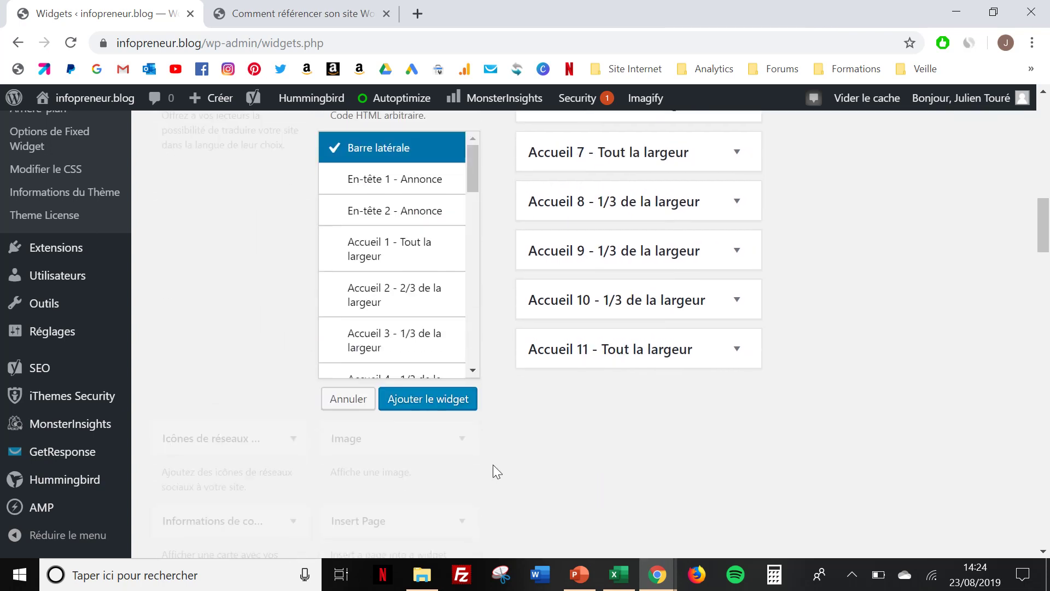
click(444, 399)
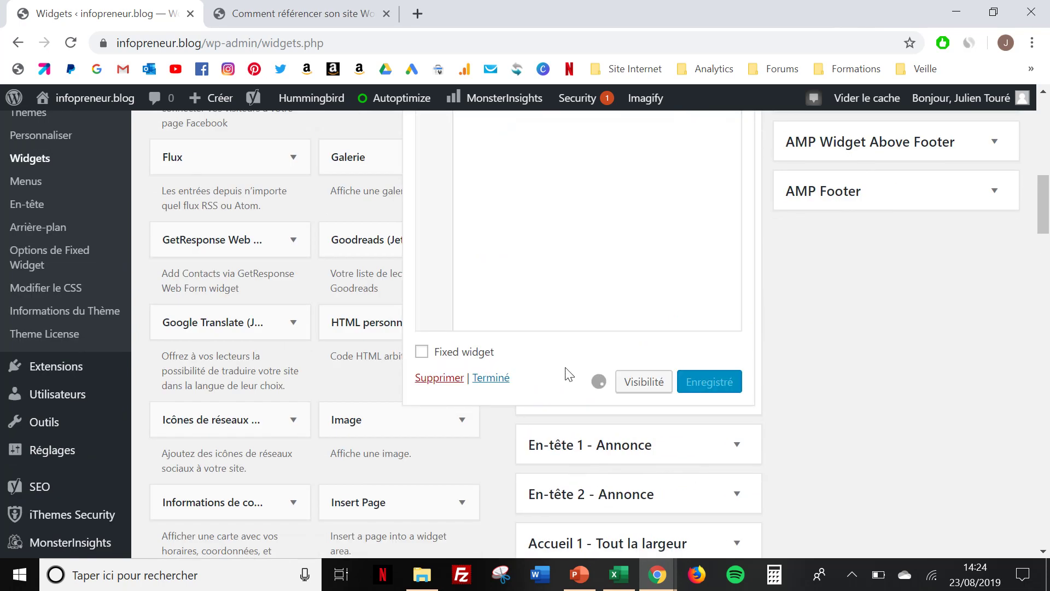
- Move the untitled Texte widget above the Image widget in the Barre latérale area
scroll(566, 368, up, 6)
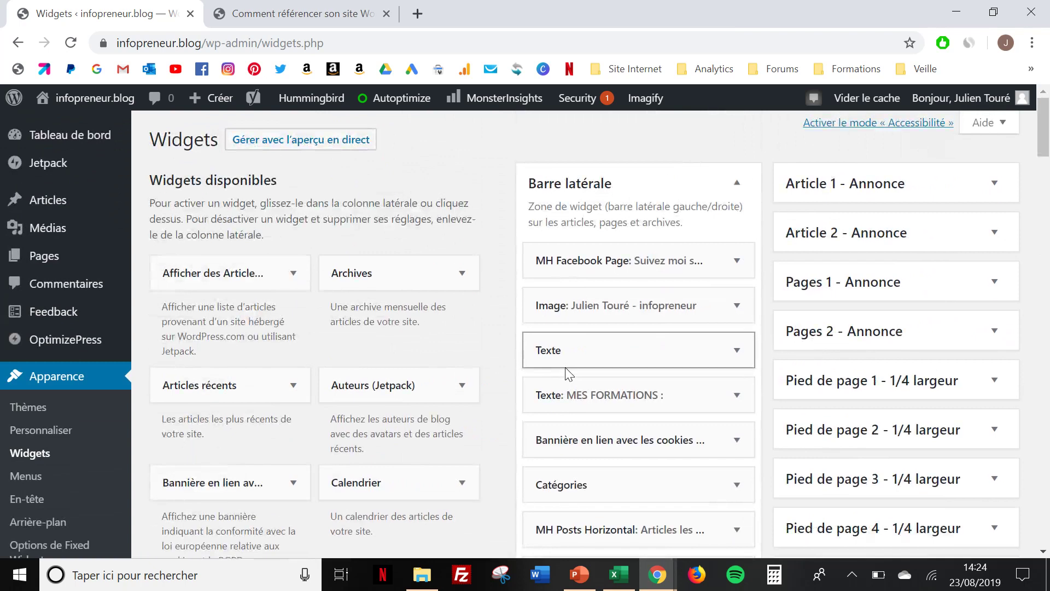
drag(566, 368, 557, 291)
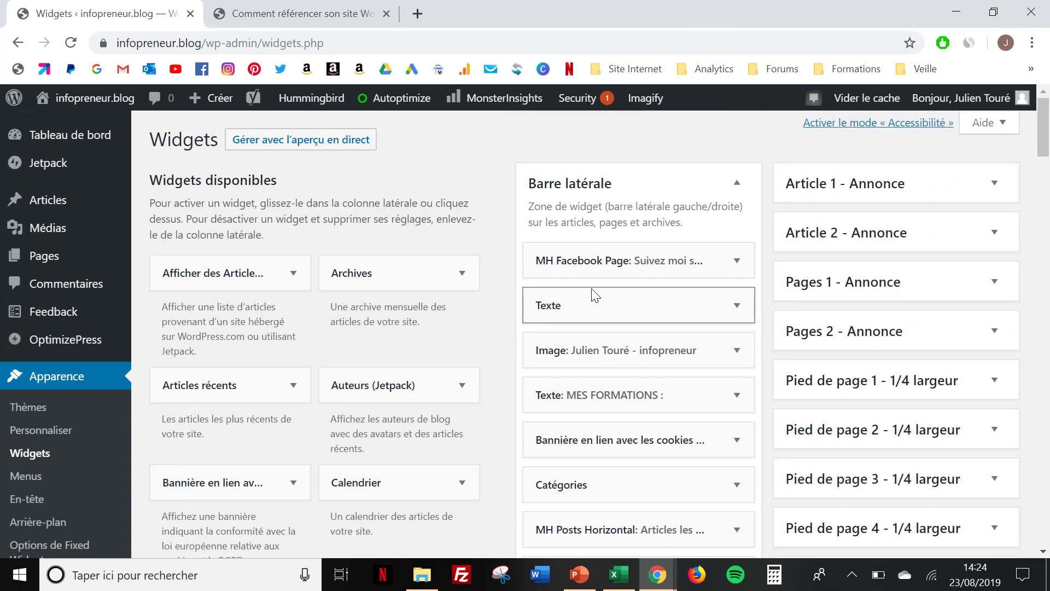
- Paste the copied GetResponse form script into the new HTML personnalisé widget's content and save the widget
scroll(581, 336, down, 2)
scroll(581, 336, down, 3)
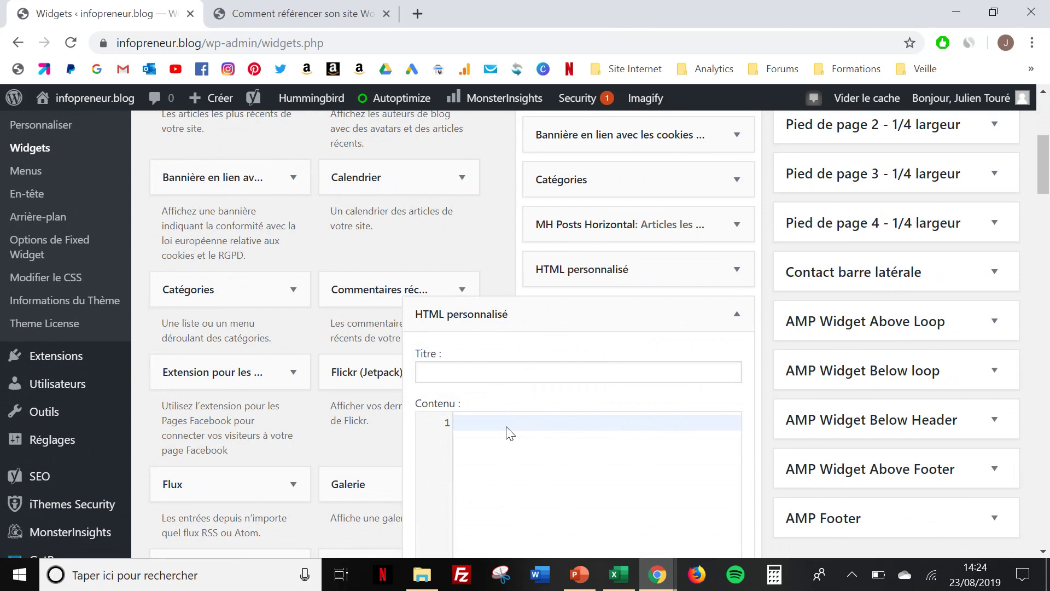
text(<script type="text/javascript" src="https://app.getresponse.com/view_webform_v2.js?u=z1qc3&webforms_id=SpLtA"></script>)
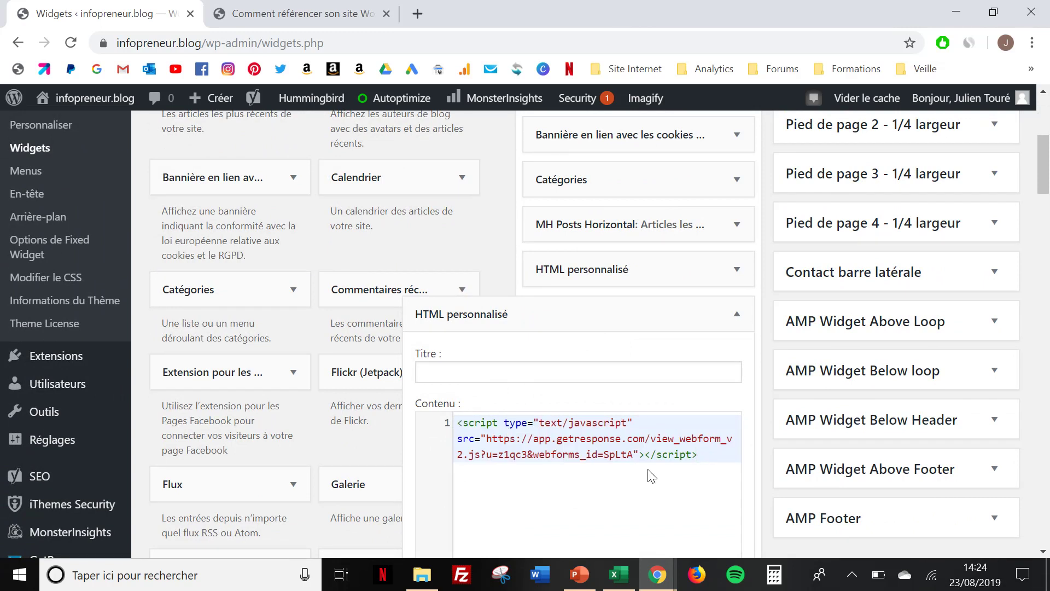
scroll(650, 473, down, 4)
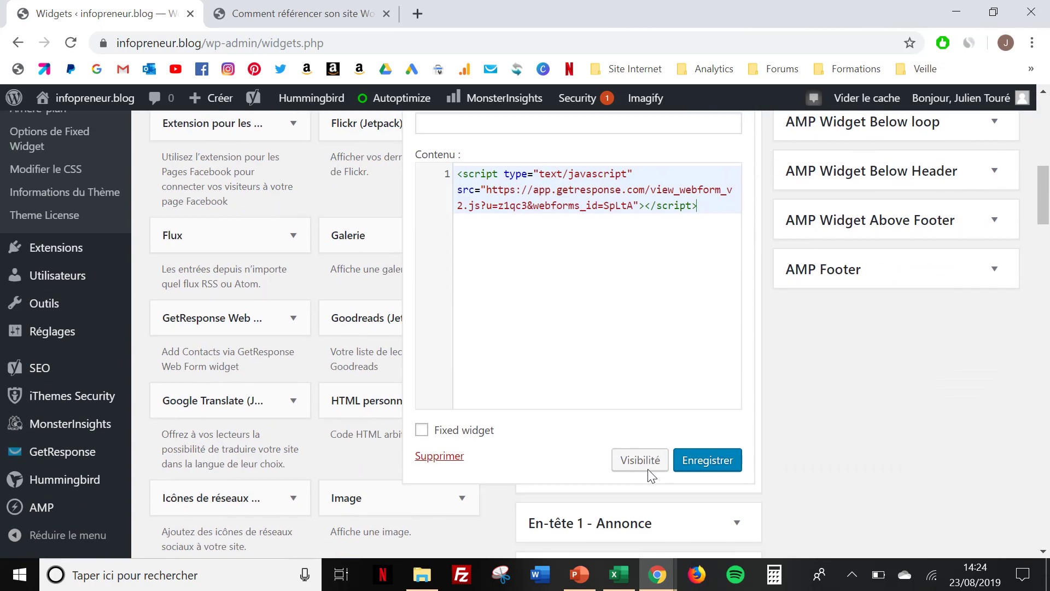
click(698, 463)
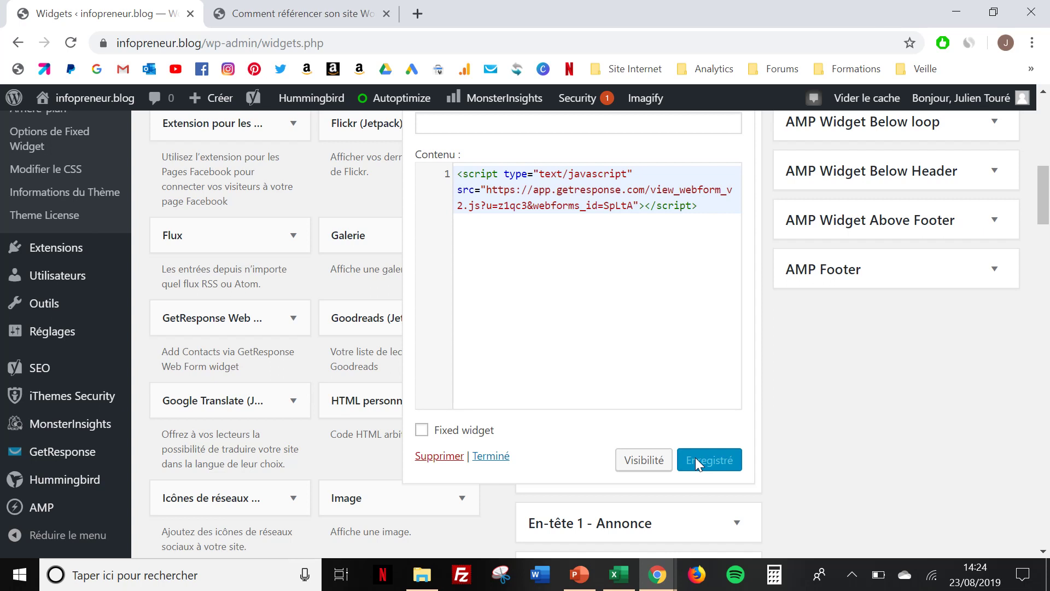
- Move an HTML personnalisé widget to the first position in Barre latérale, above MH Facebook Page
scroll(697, 462, up, 5)
scroll(697, 462, up, 2)
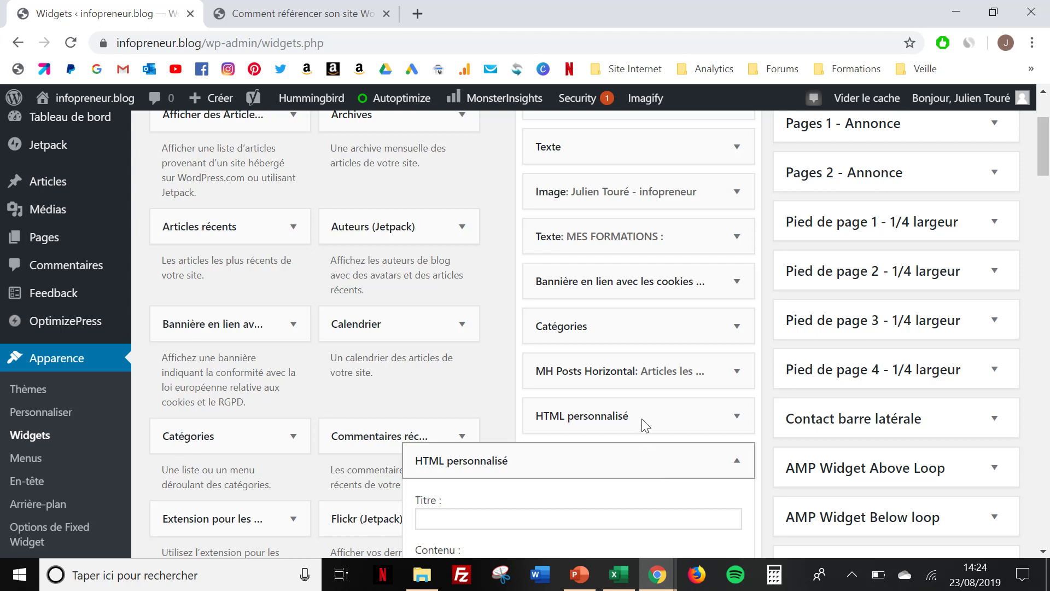
drag(641, 419, 606, 225)
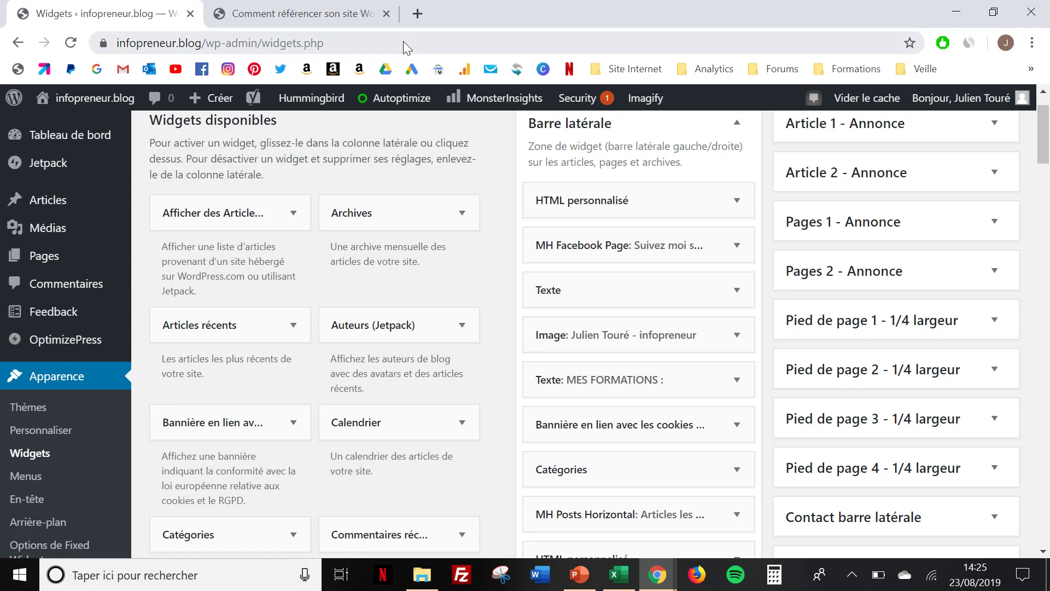
- Open the blog article on referencing a WordPress site and reload it to check the sidebar form
click(308, 16)
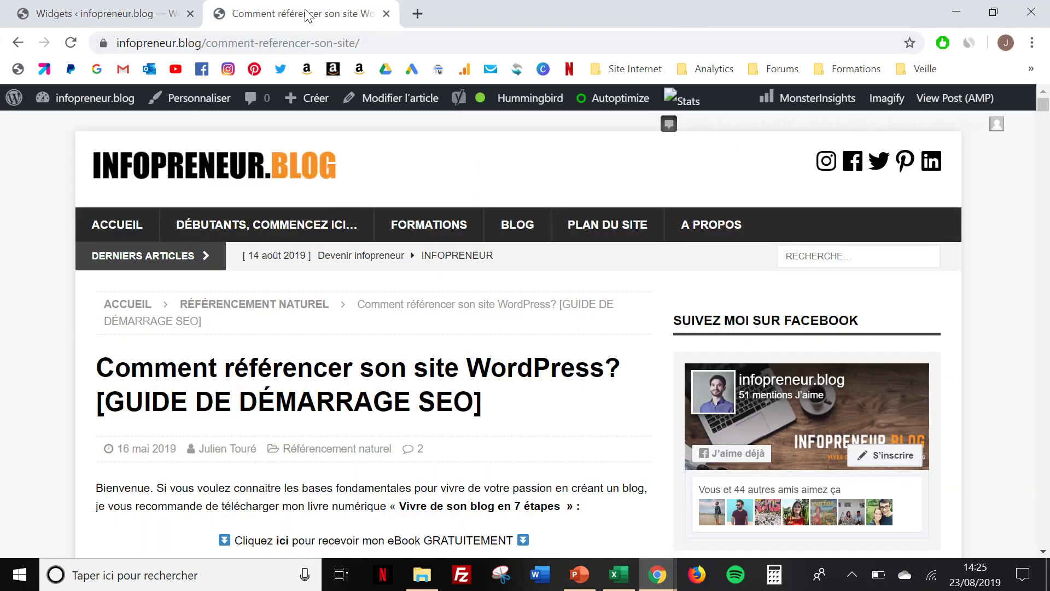
click(75, 44)
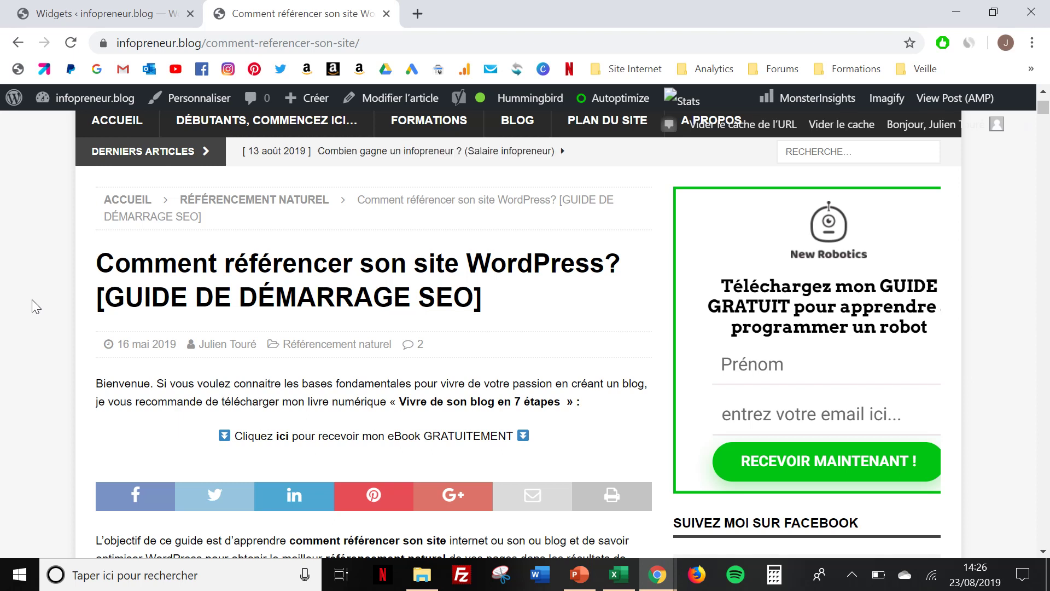
- Switch back to GetResponse, reopen the form in the form creator, and narrow its frame to the width of the green button
key(alt+Tab)
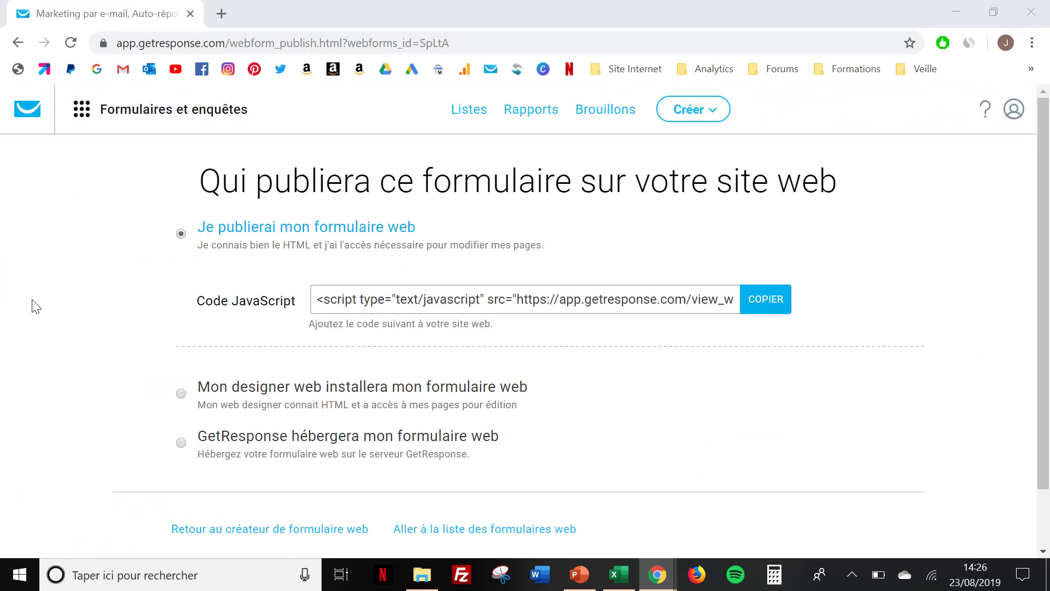
click(212, 532)
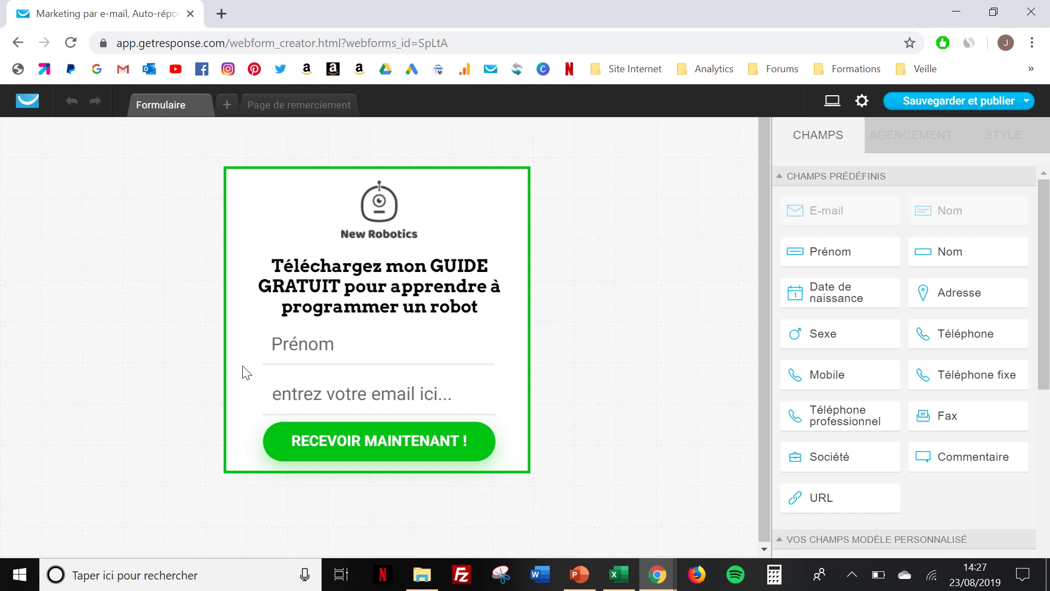
click(249, 330)
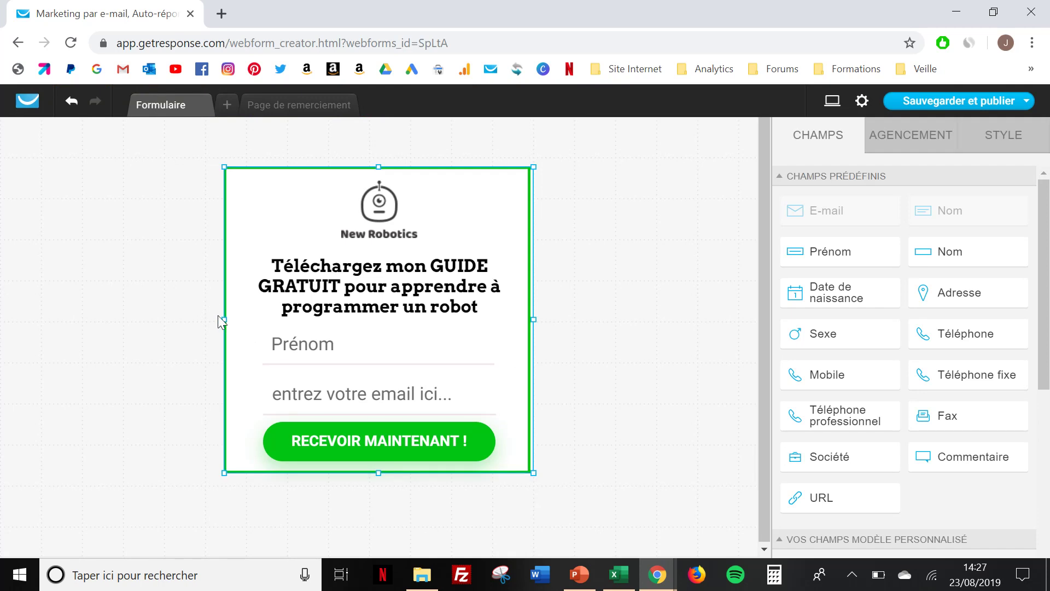
drag(226, 323, 246, 325)
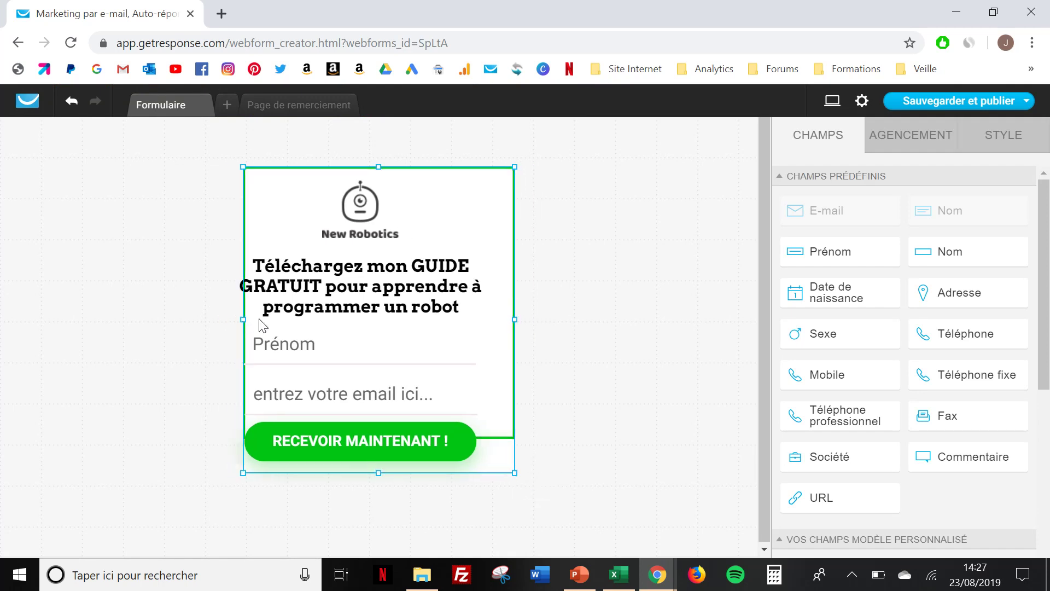
drag(514, 322, 492, 326)
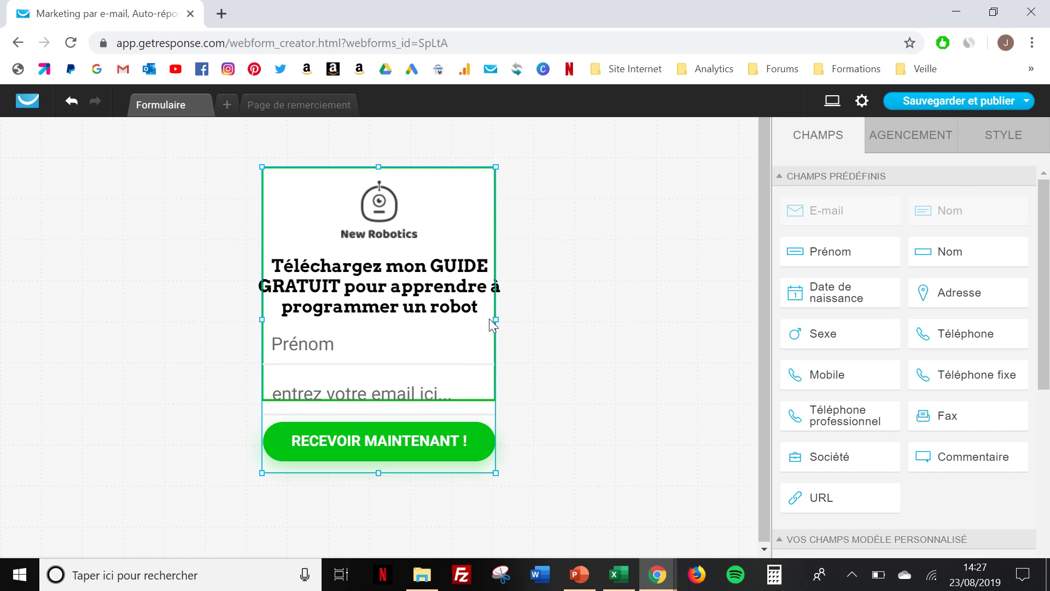
- Reduce the heading's text size and narrow its text box so it fits inside the form frame
click(448, 304)
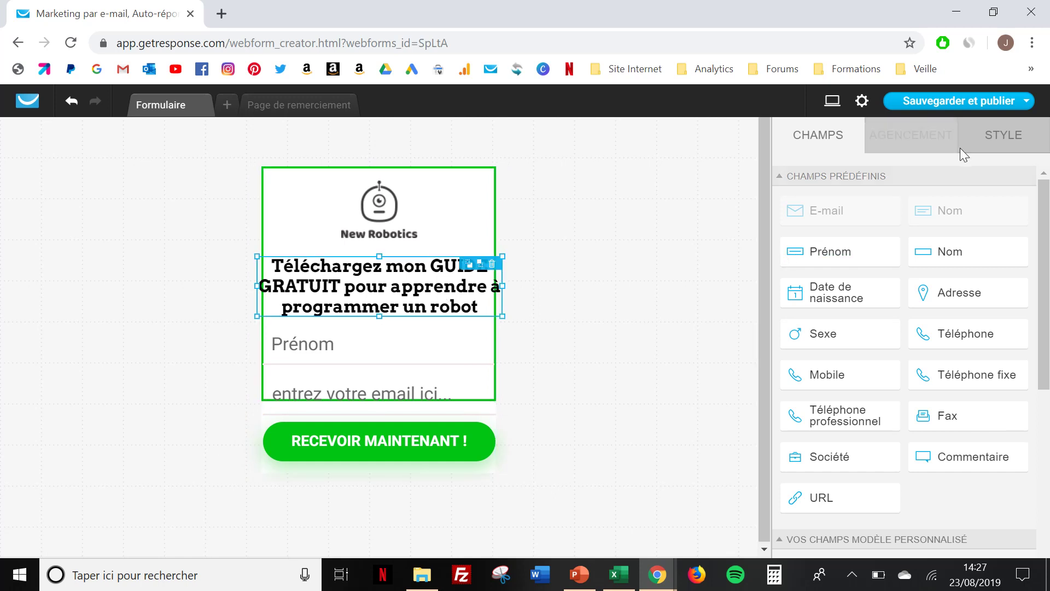
click(997, 142)
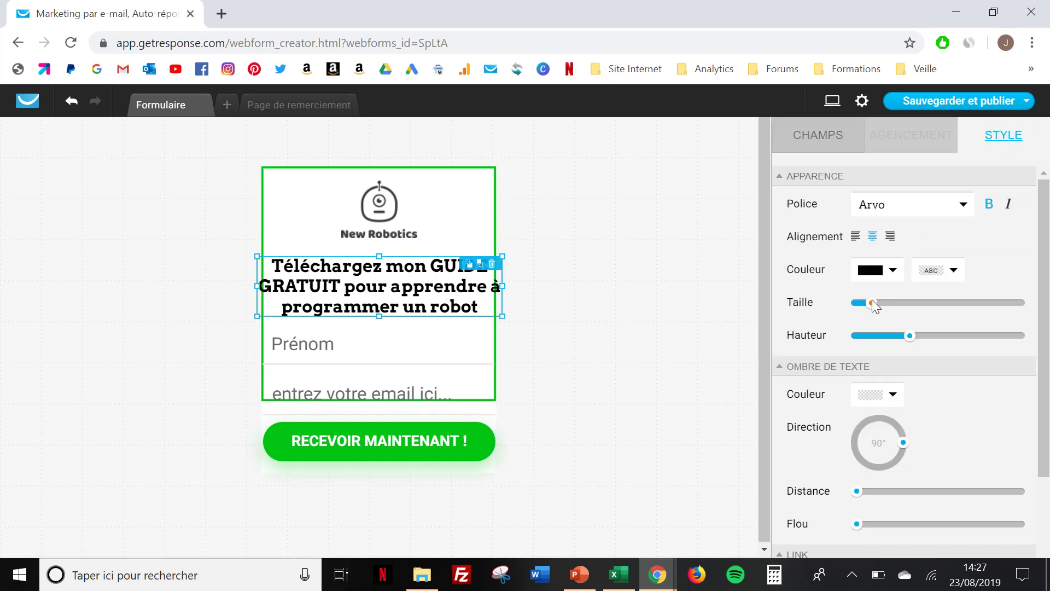
drag(870, 308, 865, 309)
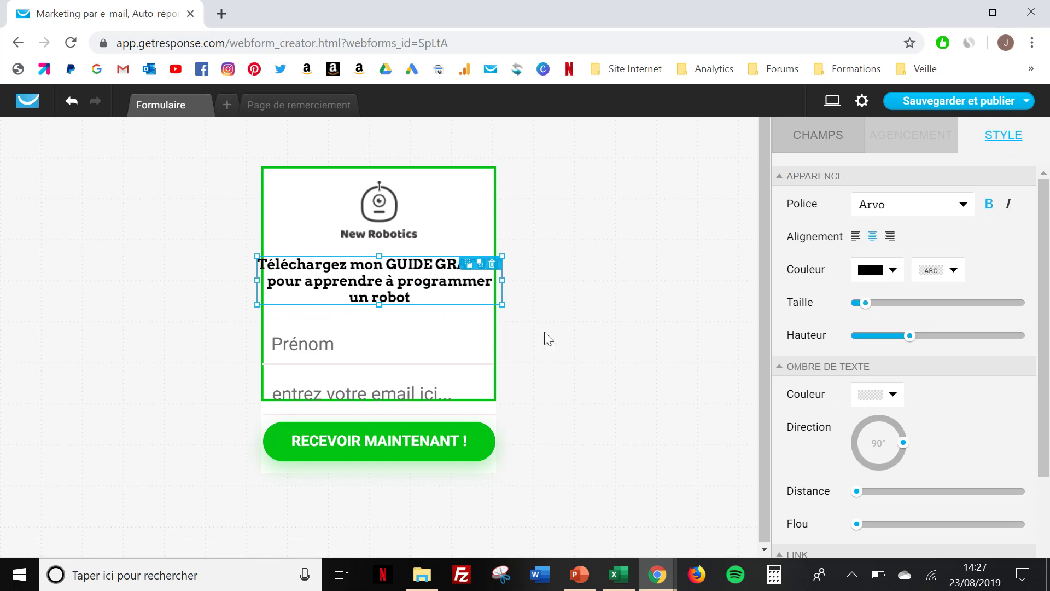
drag(504, 289, 485, 290)
drag(256, 281, 265, 282)
- Set the input height of the Prénom field to 0
click(350, 343)
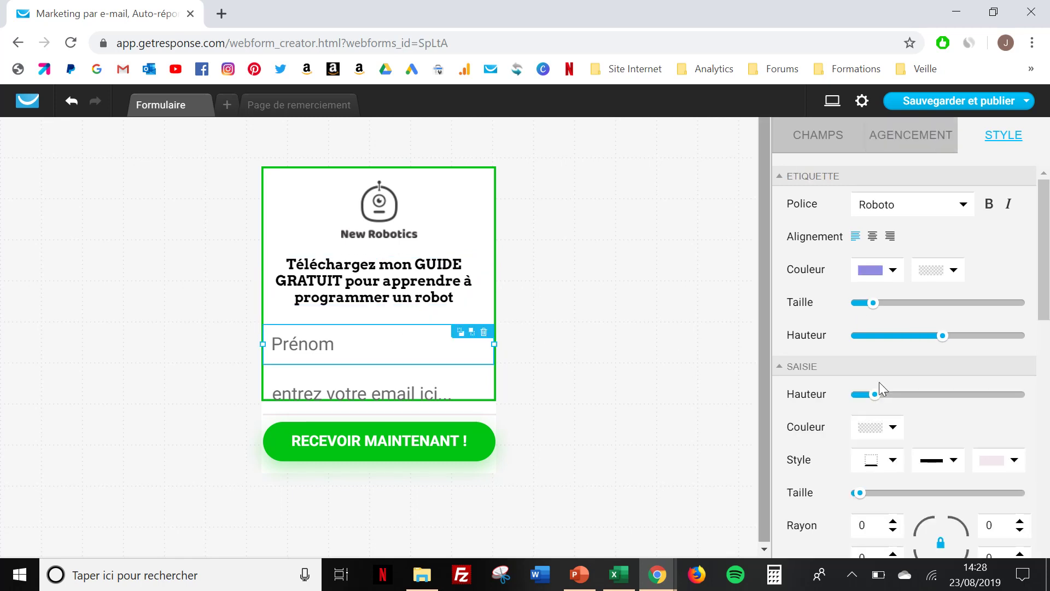
drag(872, 395, 857, 395)
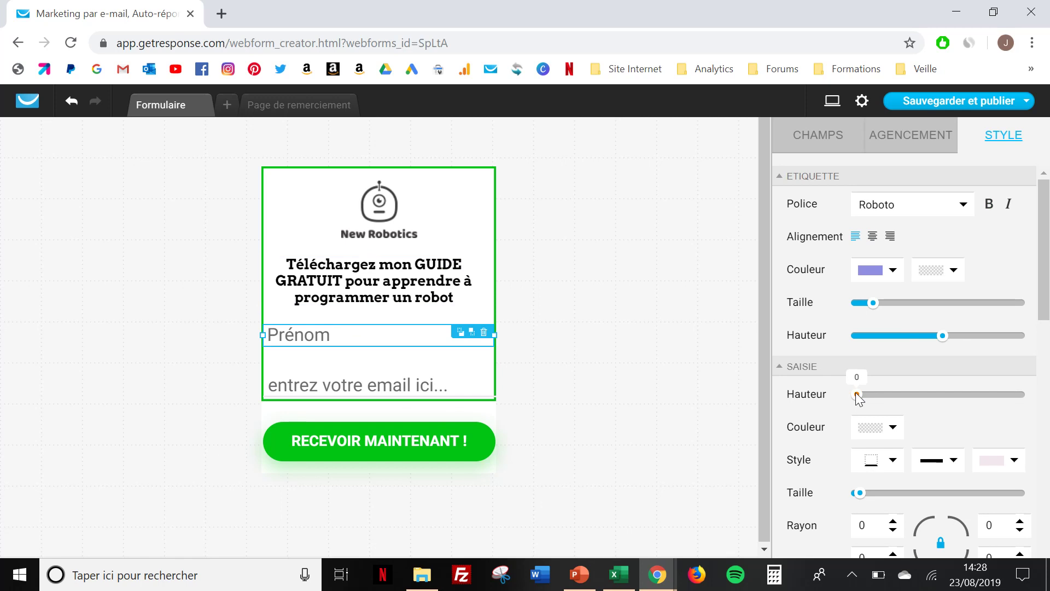
- Move the Prénom and e-mail fields up and closer together beneath the form's heading
click(405, 385)
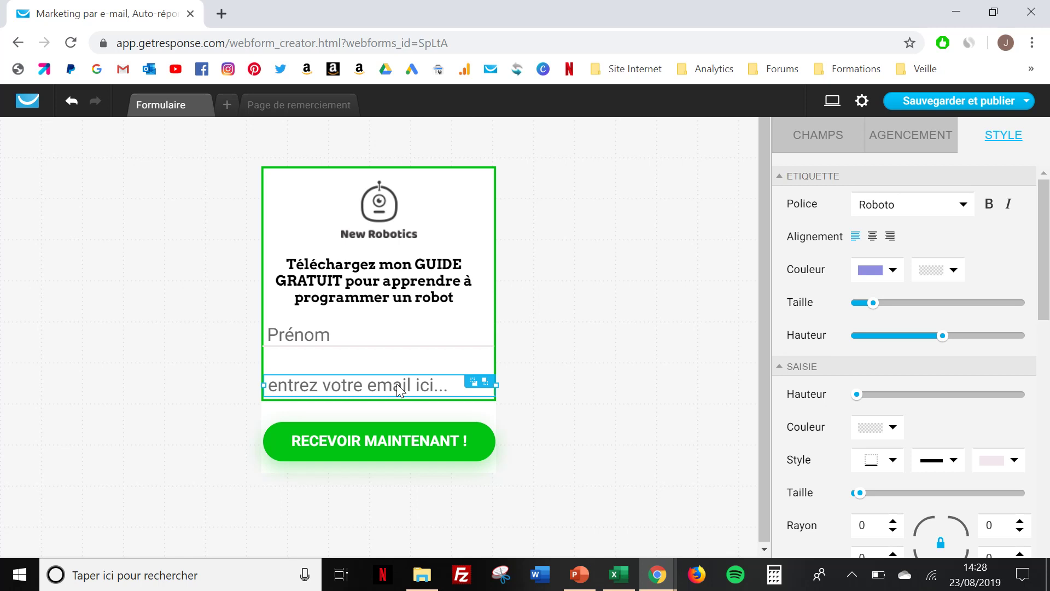
drag(396, 383, 395, 364)
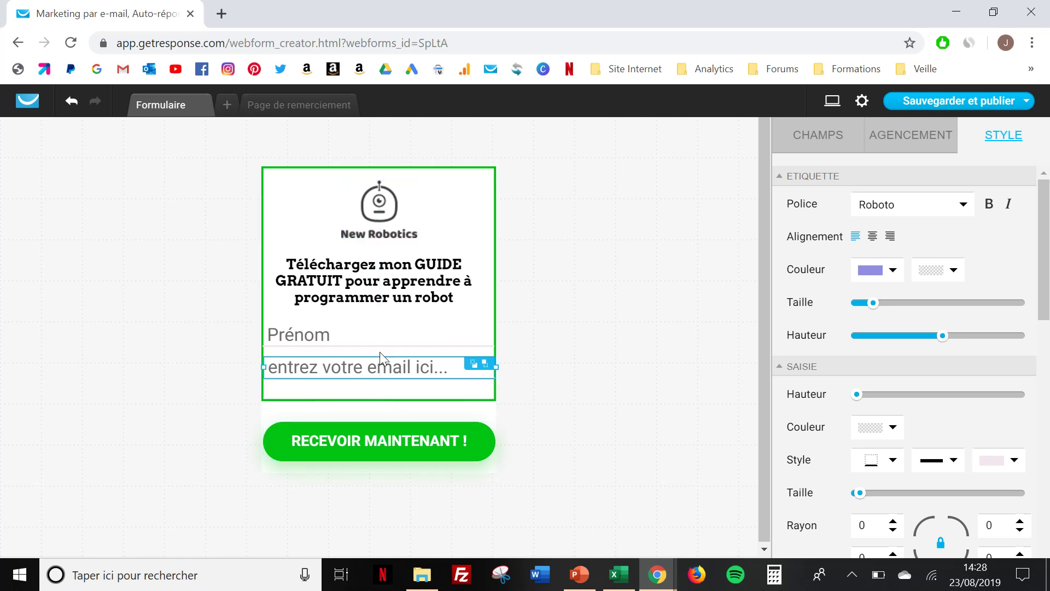
click(389, 343)
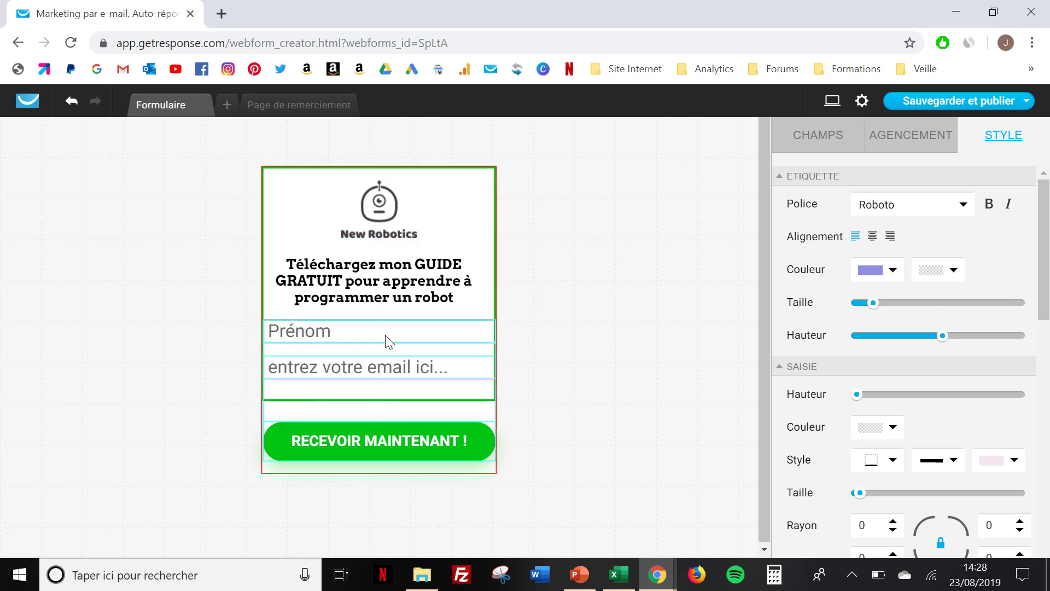
drag(380, 366, 380, 369)
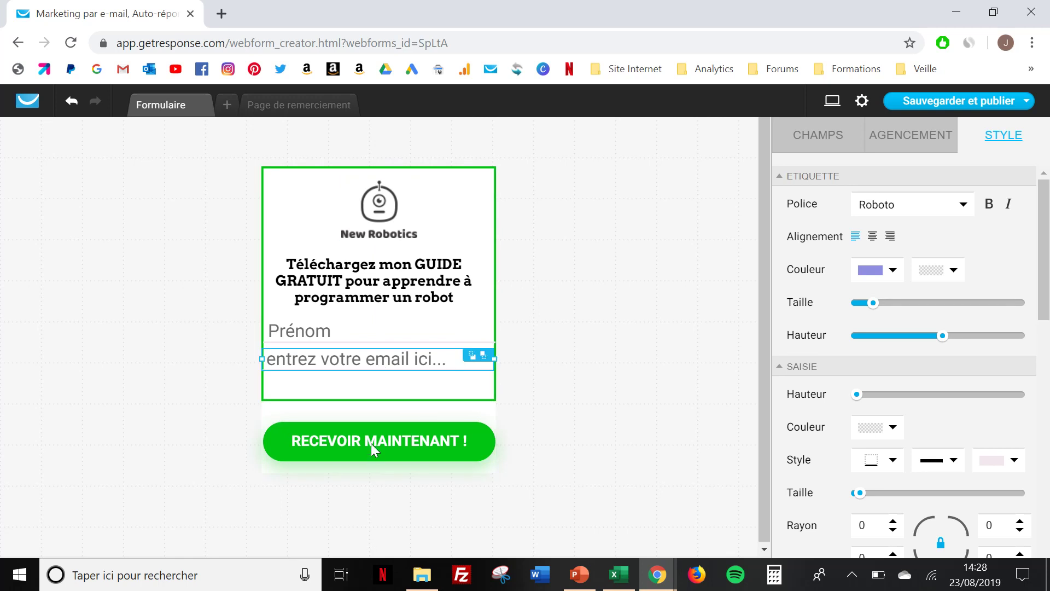
- Move the heading up beneath the logo, then stack the two input fields and the green button closely below it inside the frame
click(370, 285)
drag(371, 285, 372, 275)
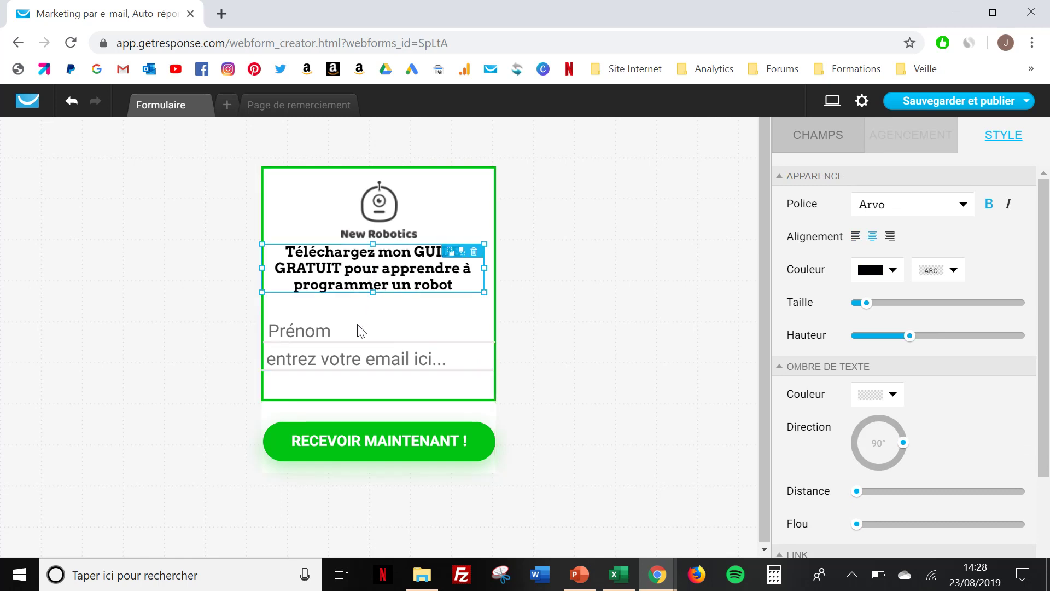
drag(359, 331, 358, 353)
drag(349, 439, 351, 377)
- Shorten the overall form area so it ends at the bottom edge of the green button
click(370, 471)
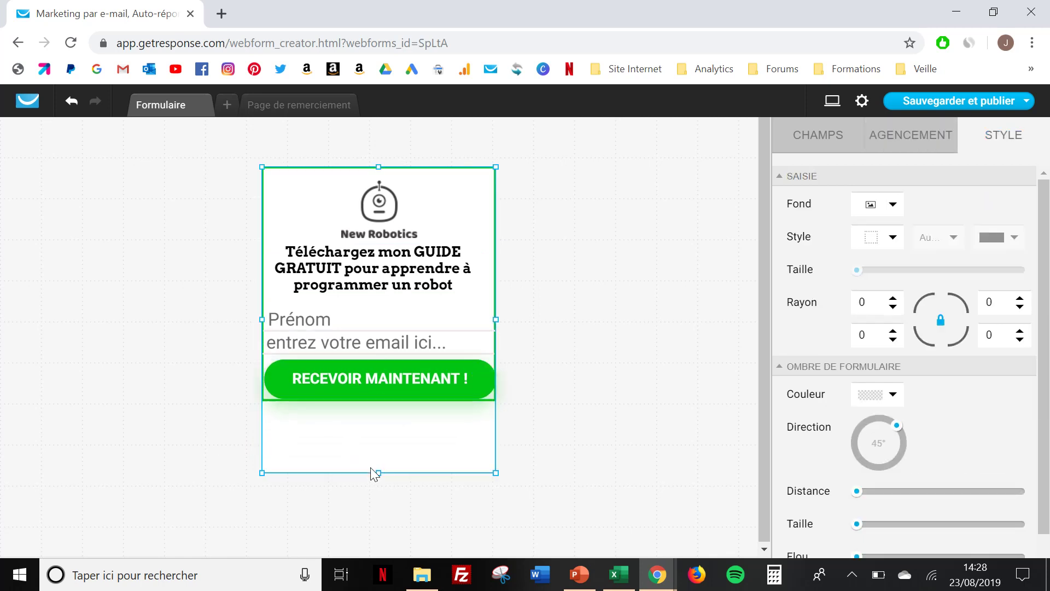
drag(381, 473, 385, 434)
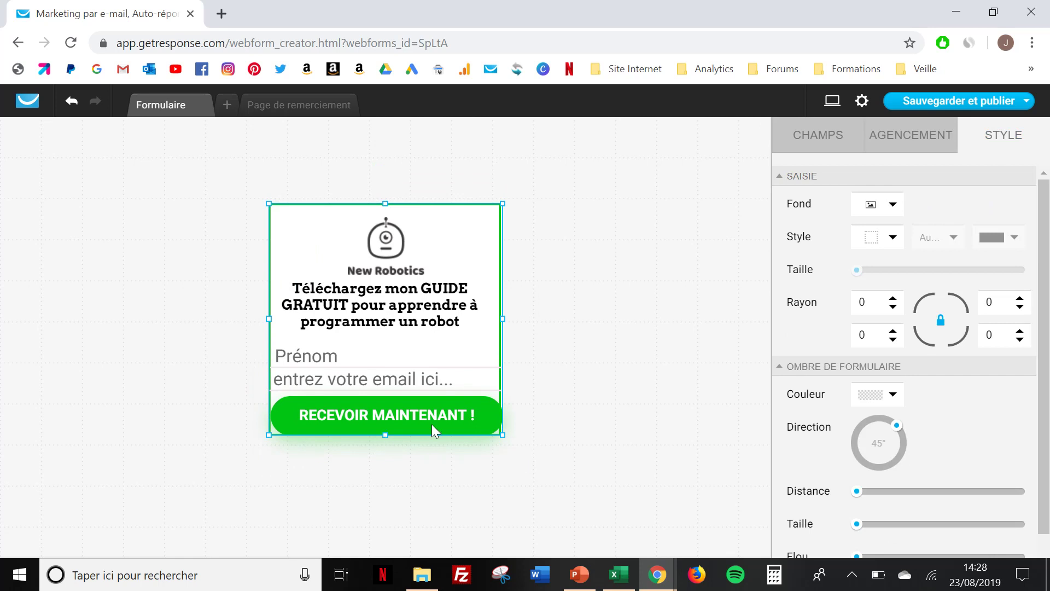
click(583, 341)
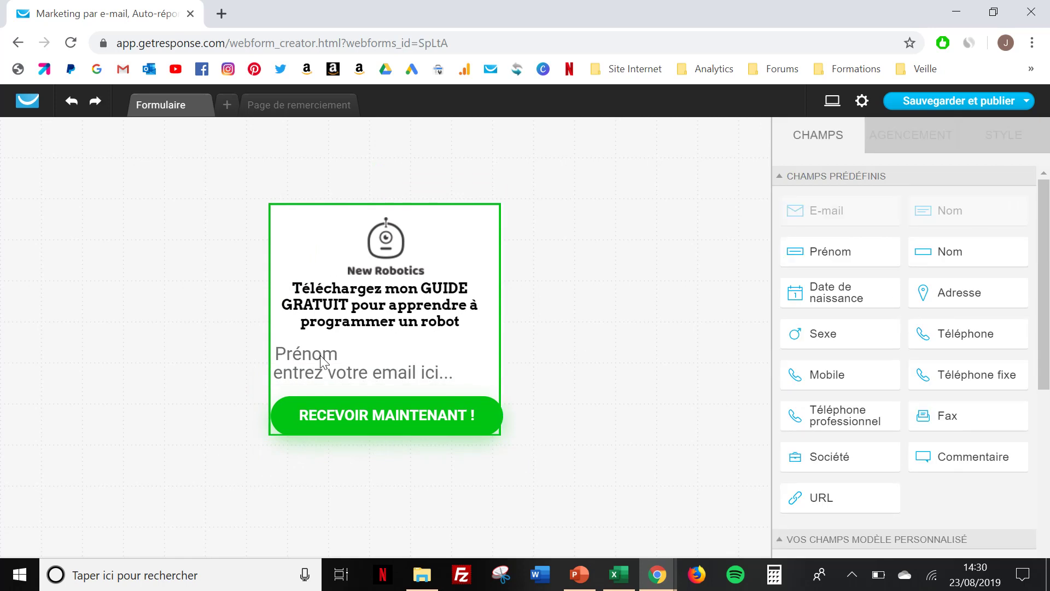
- Reduce the placeholder text size of the Prénom and e-mail fields
click(320, 355)
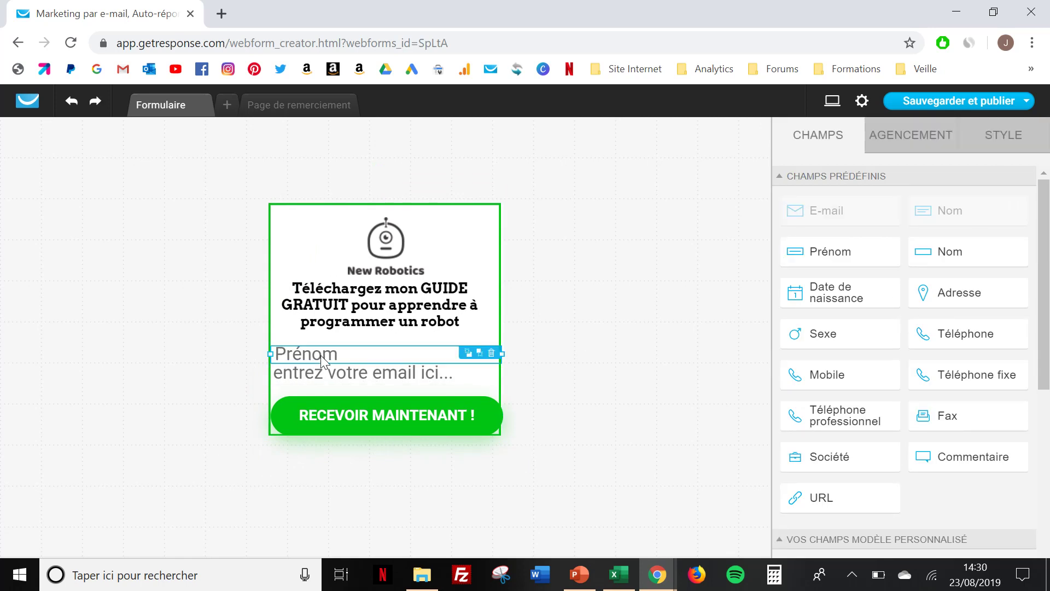
click(938, 139)
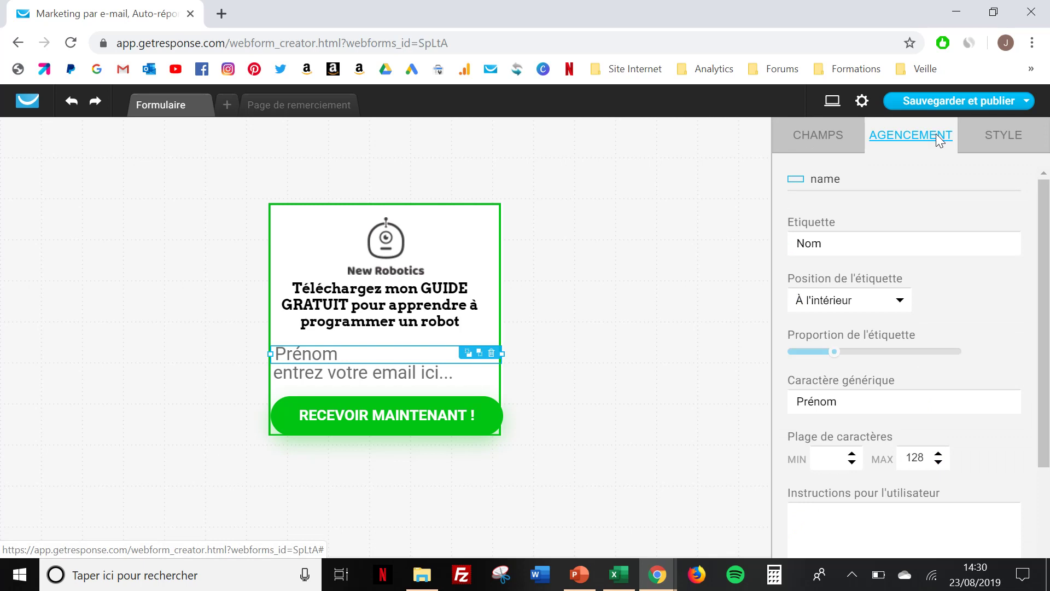
click(999, 139)
scroll(873, 315, down, 6)
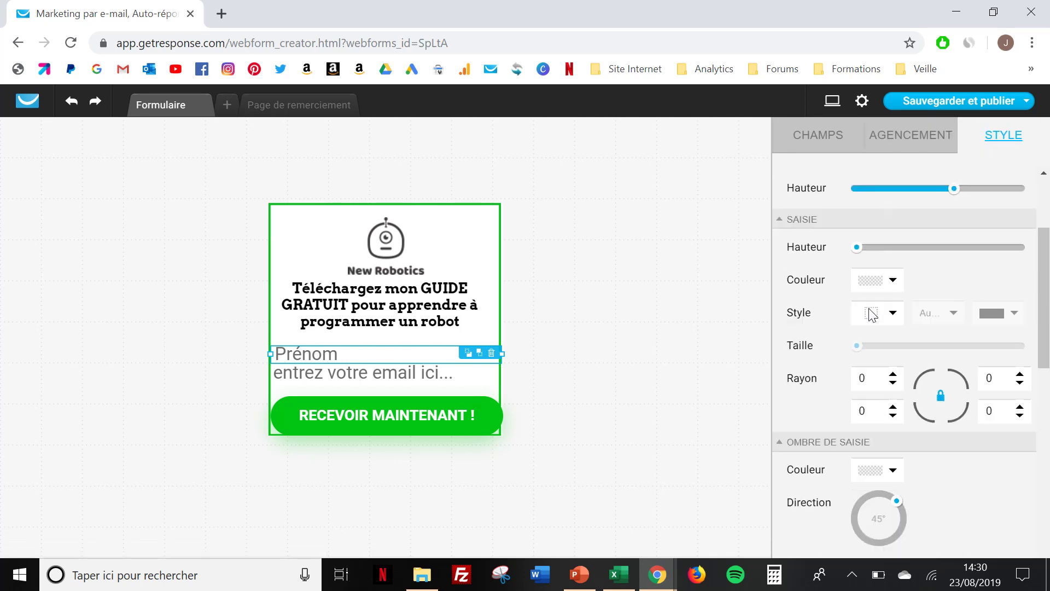
scroll(872, 316, down, 3)
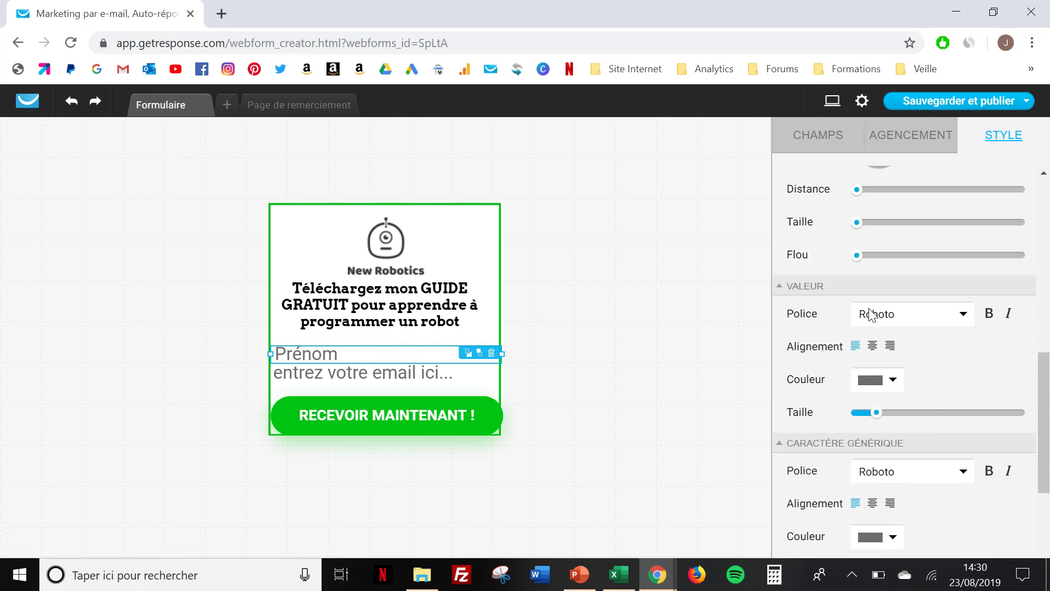
drag(878, 373, 880, 374)
drag(873, 535, 873, 536)
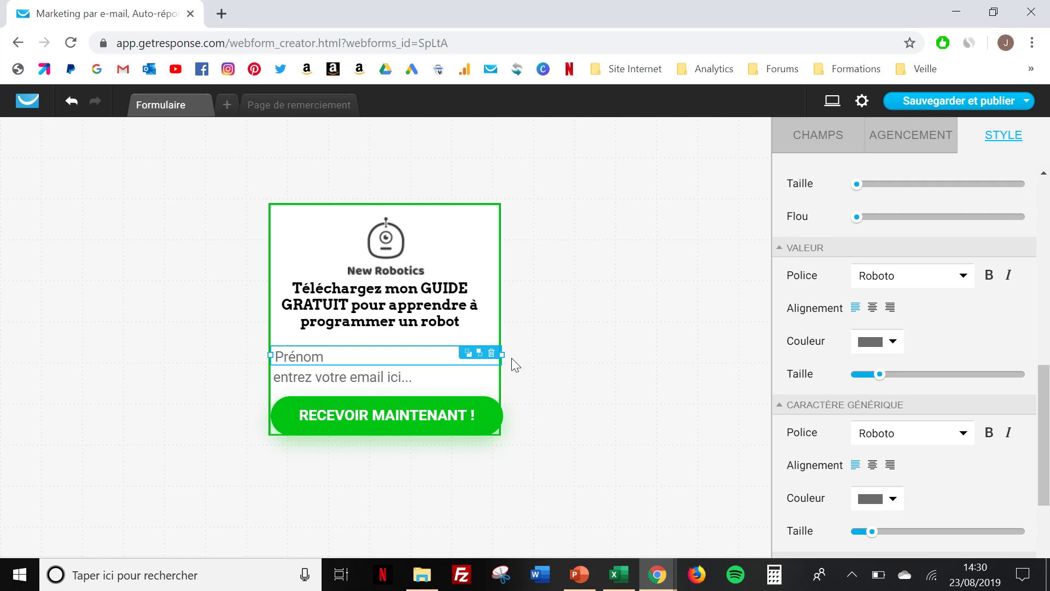
- Narrow the green RECEVOIR MAINTENANT ! button and move it slightly up so it sits fully inside the form frame
click(471, 416)
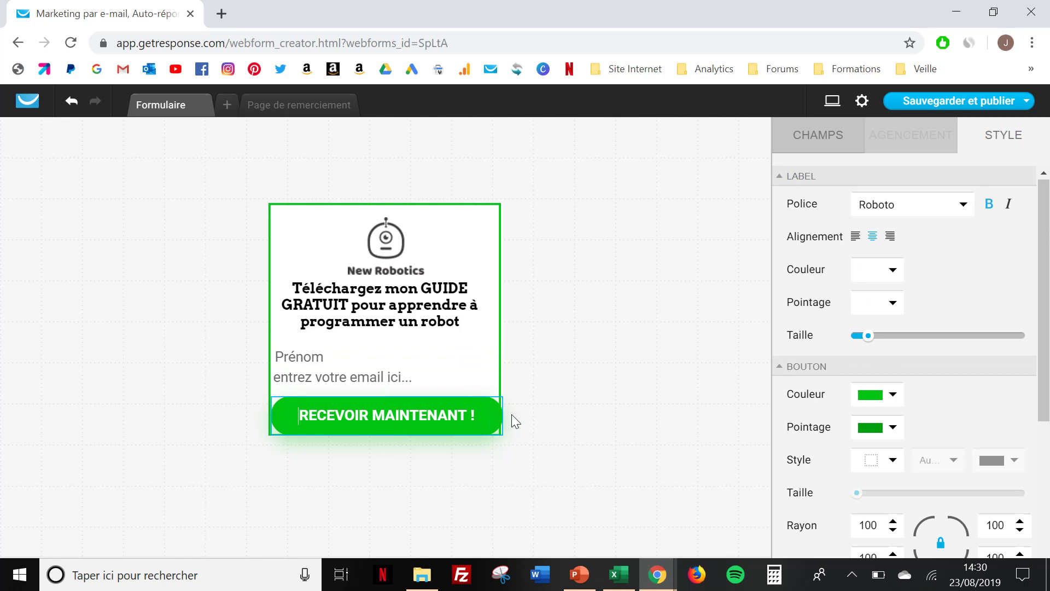
click(482, 417)
drag(504, 420, 484, 420)
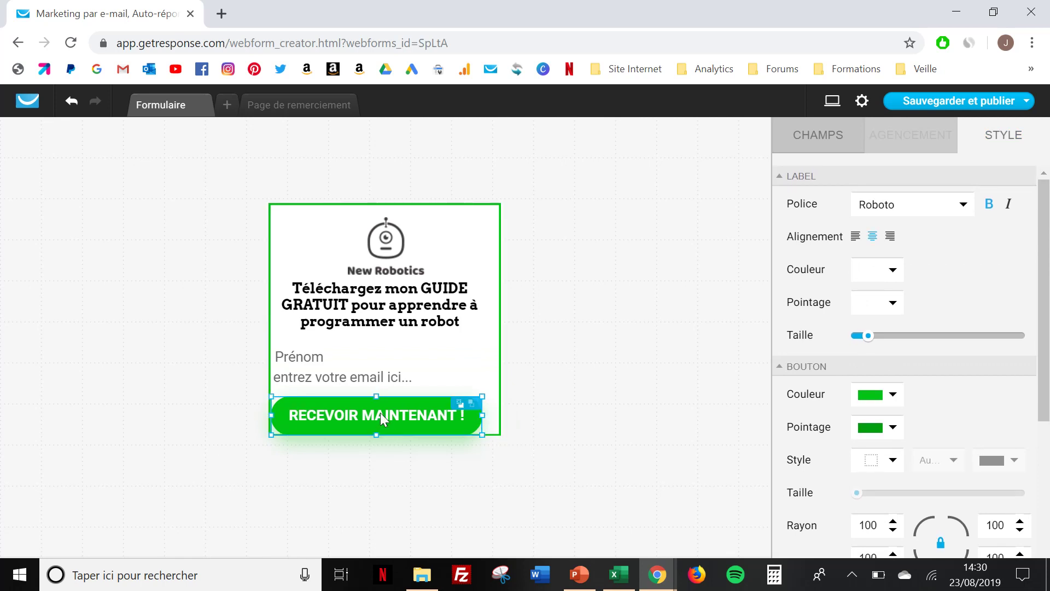
drag(381, 413, 384, 408)
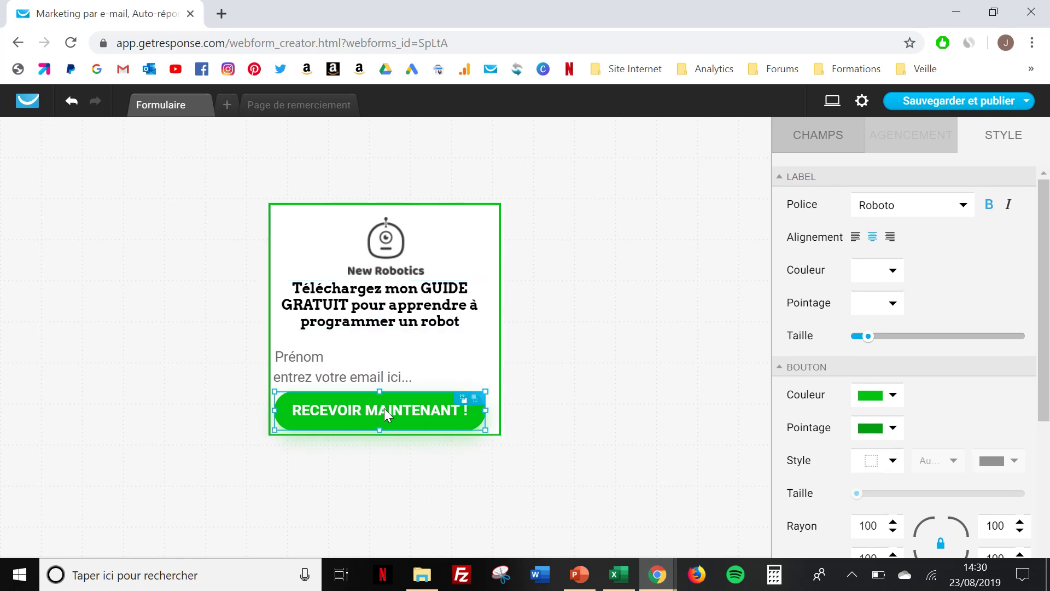
- Narrow the Prénom and e-mail fields and align them with each other above the green button
click(331, 360)
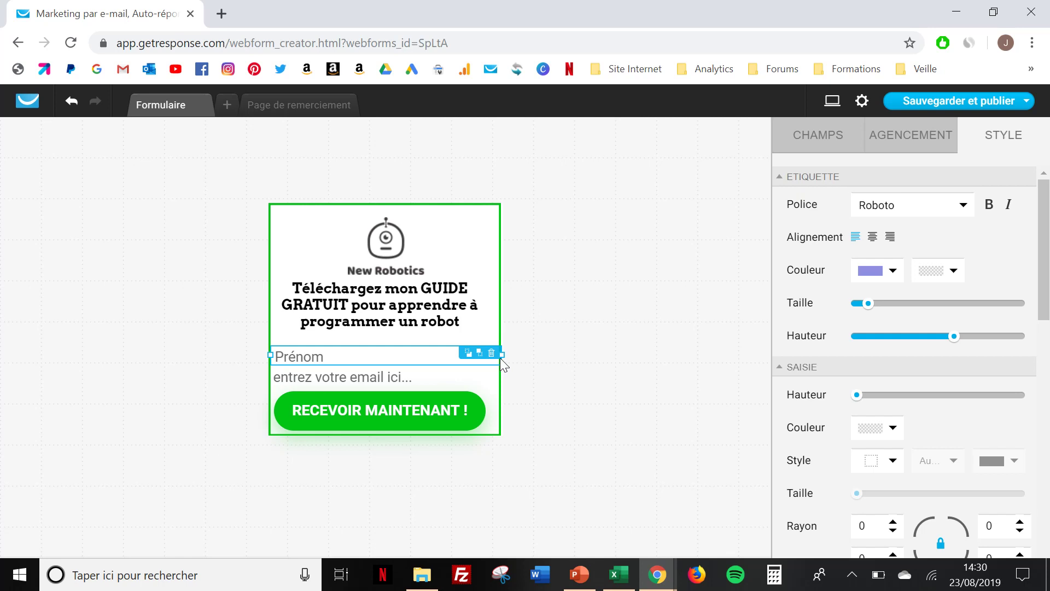
drag(503, 356, 465, 375)
click(435, 378)
drag(378, 374, 391, 373)
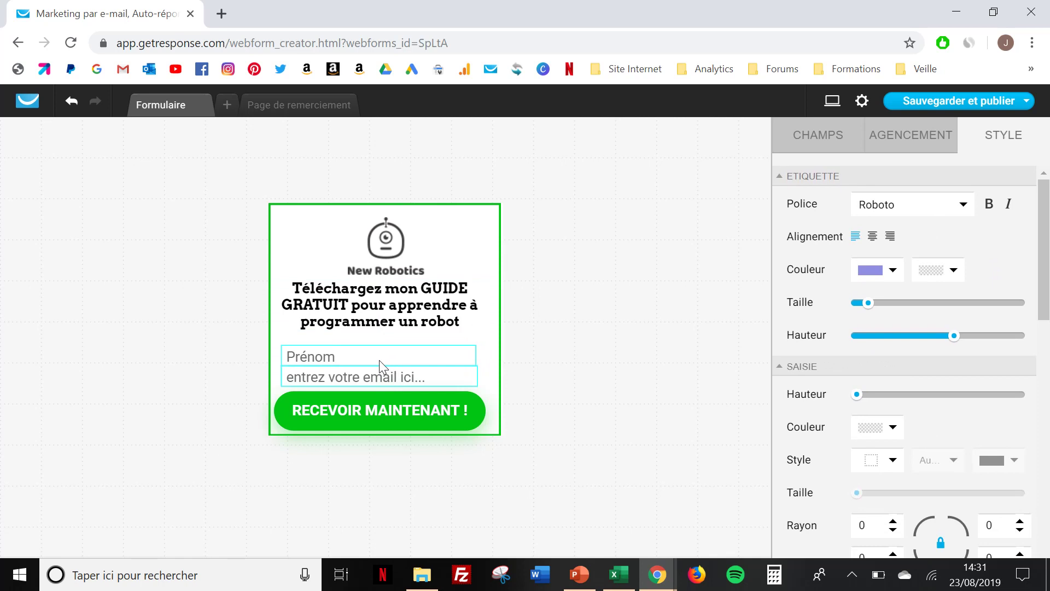
click(379, 360)
- Narrow the form frame to about 272 px wide so it fits closely around its contents
click(498, 310)
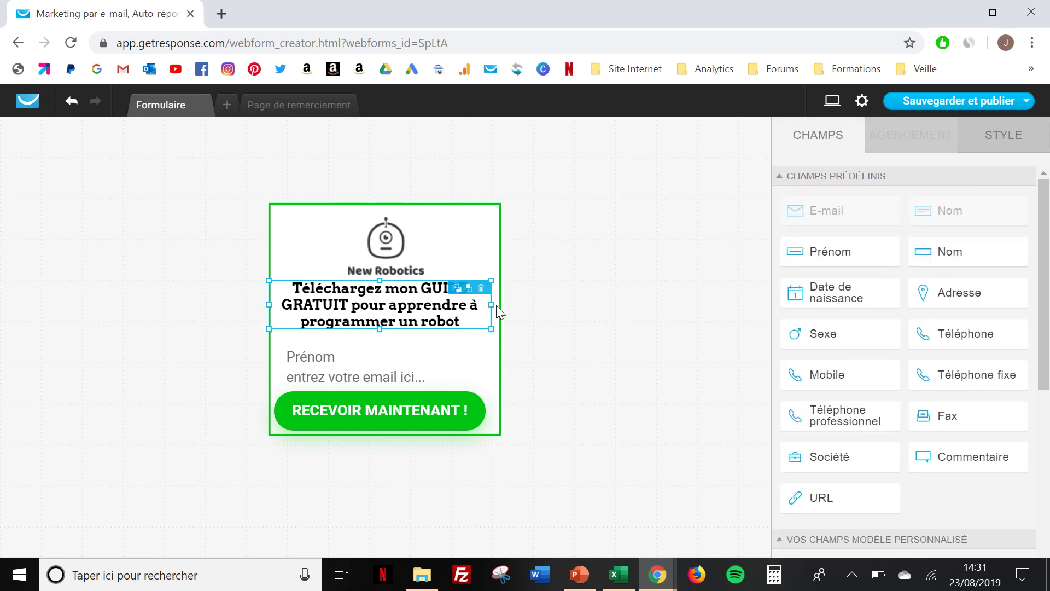
click(498, 311)
drag(499, 316, 498, 324)
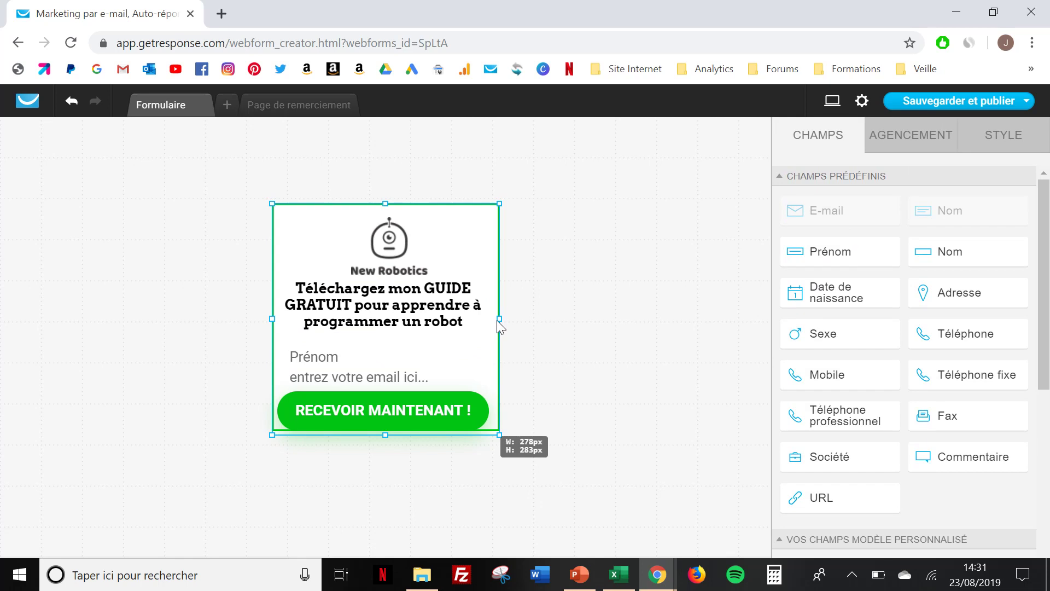
drag(498, 320, 495, 320)
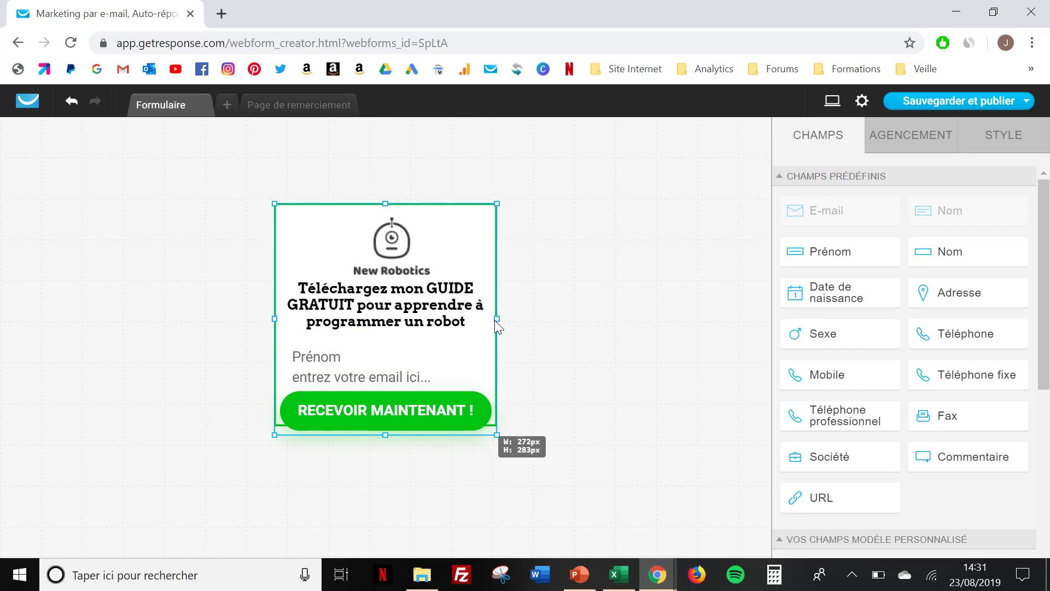
- Reduce the green button's height and shorten the form area to match the bottom of the green frame
click(392, 423)
drag(383, 429, 383, 418)
click(390, 427)
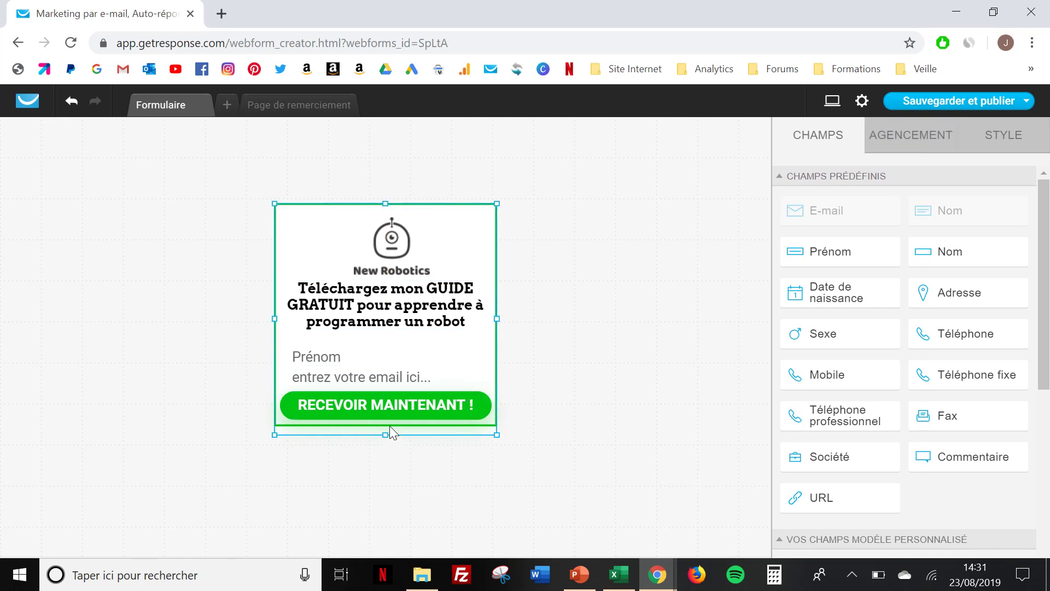
drag(385, 432, 384, 430)
click(539, 369)
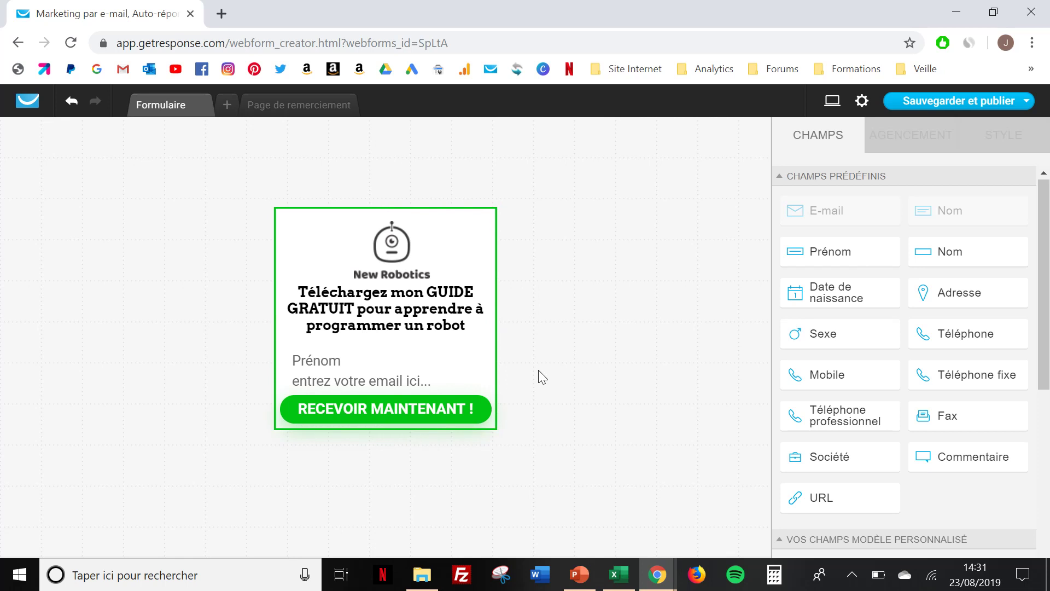
- Save and publish the resized form, then switch to the blog article and reload it to check the sidebar
mouse_move(992, 100)
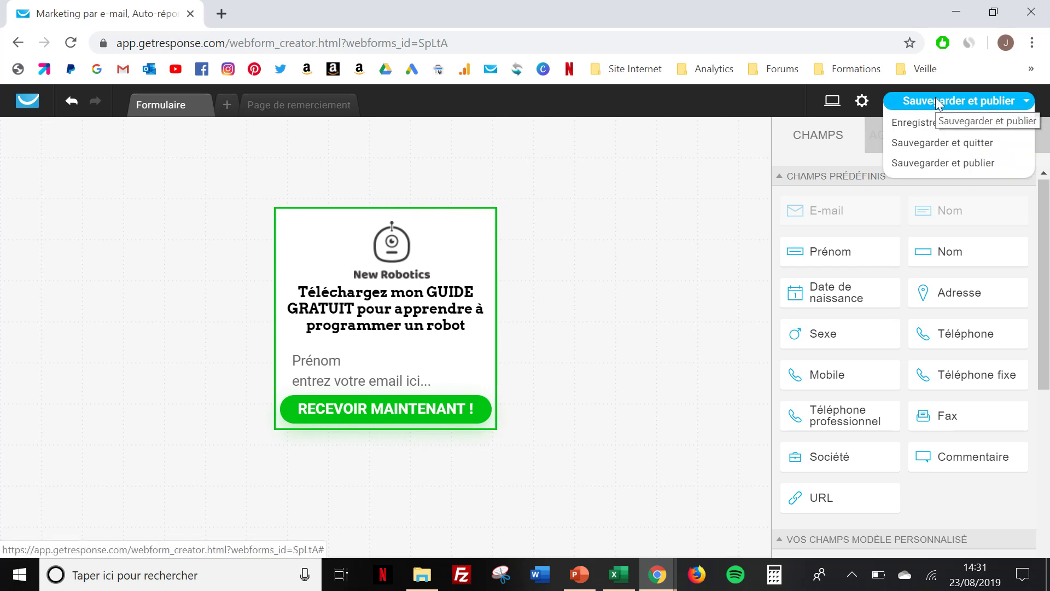
click(938, 102)
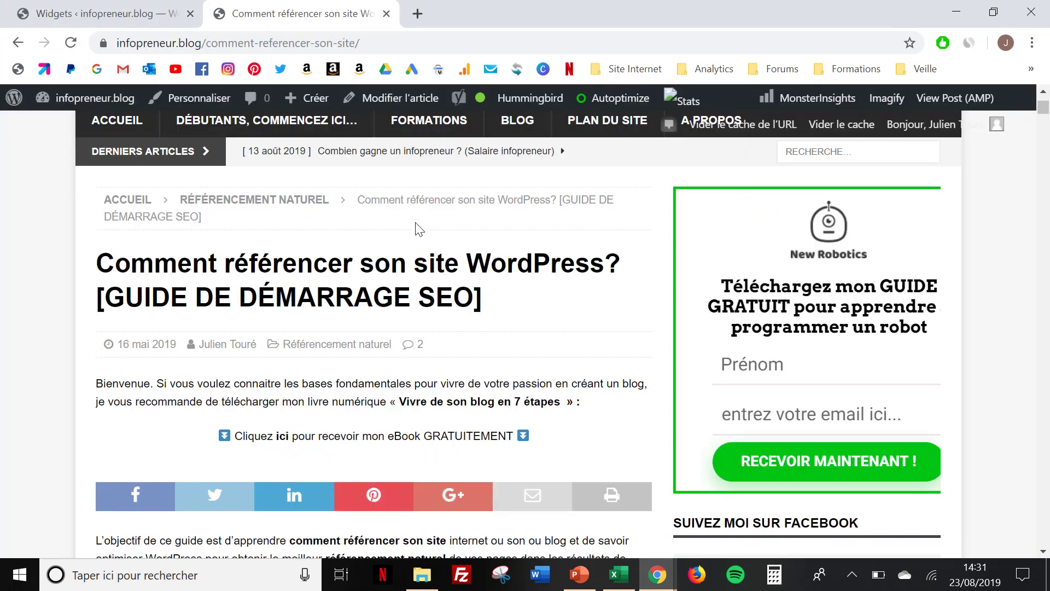
click(72, 44)
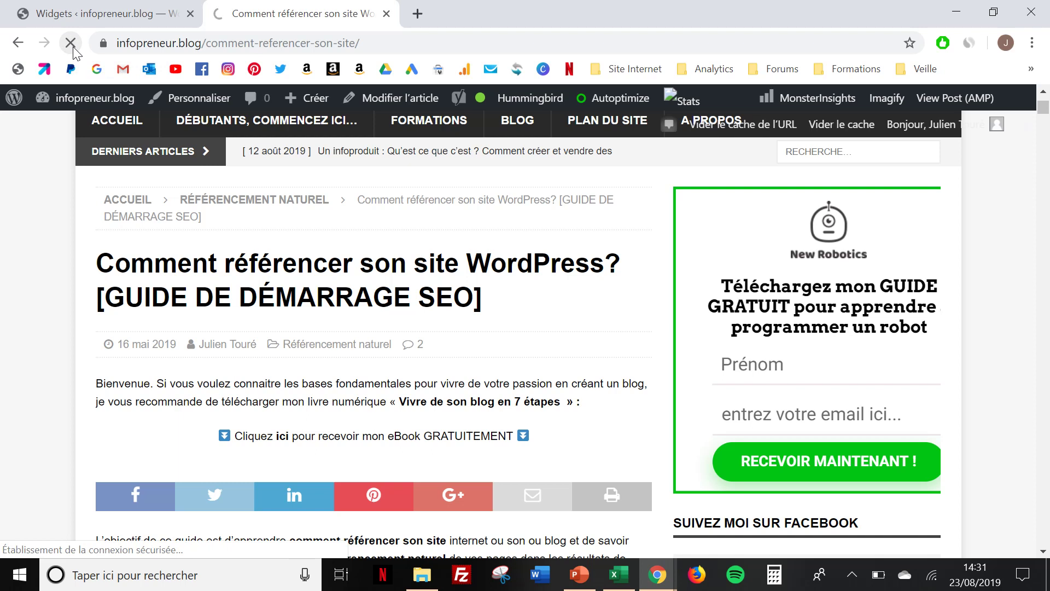